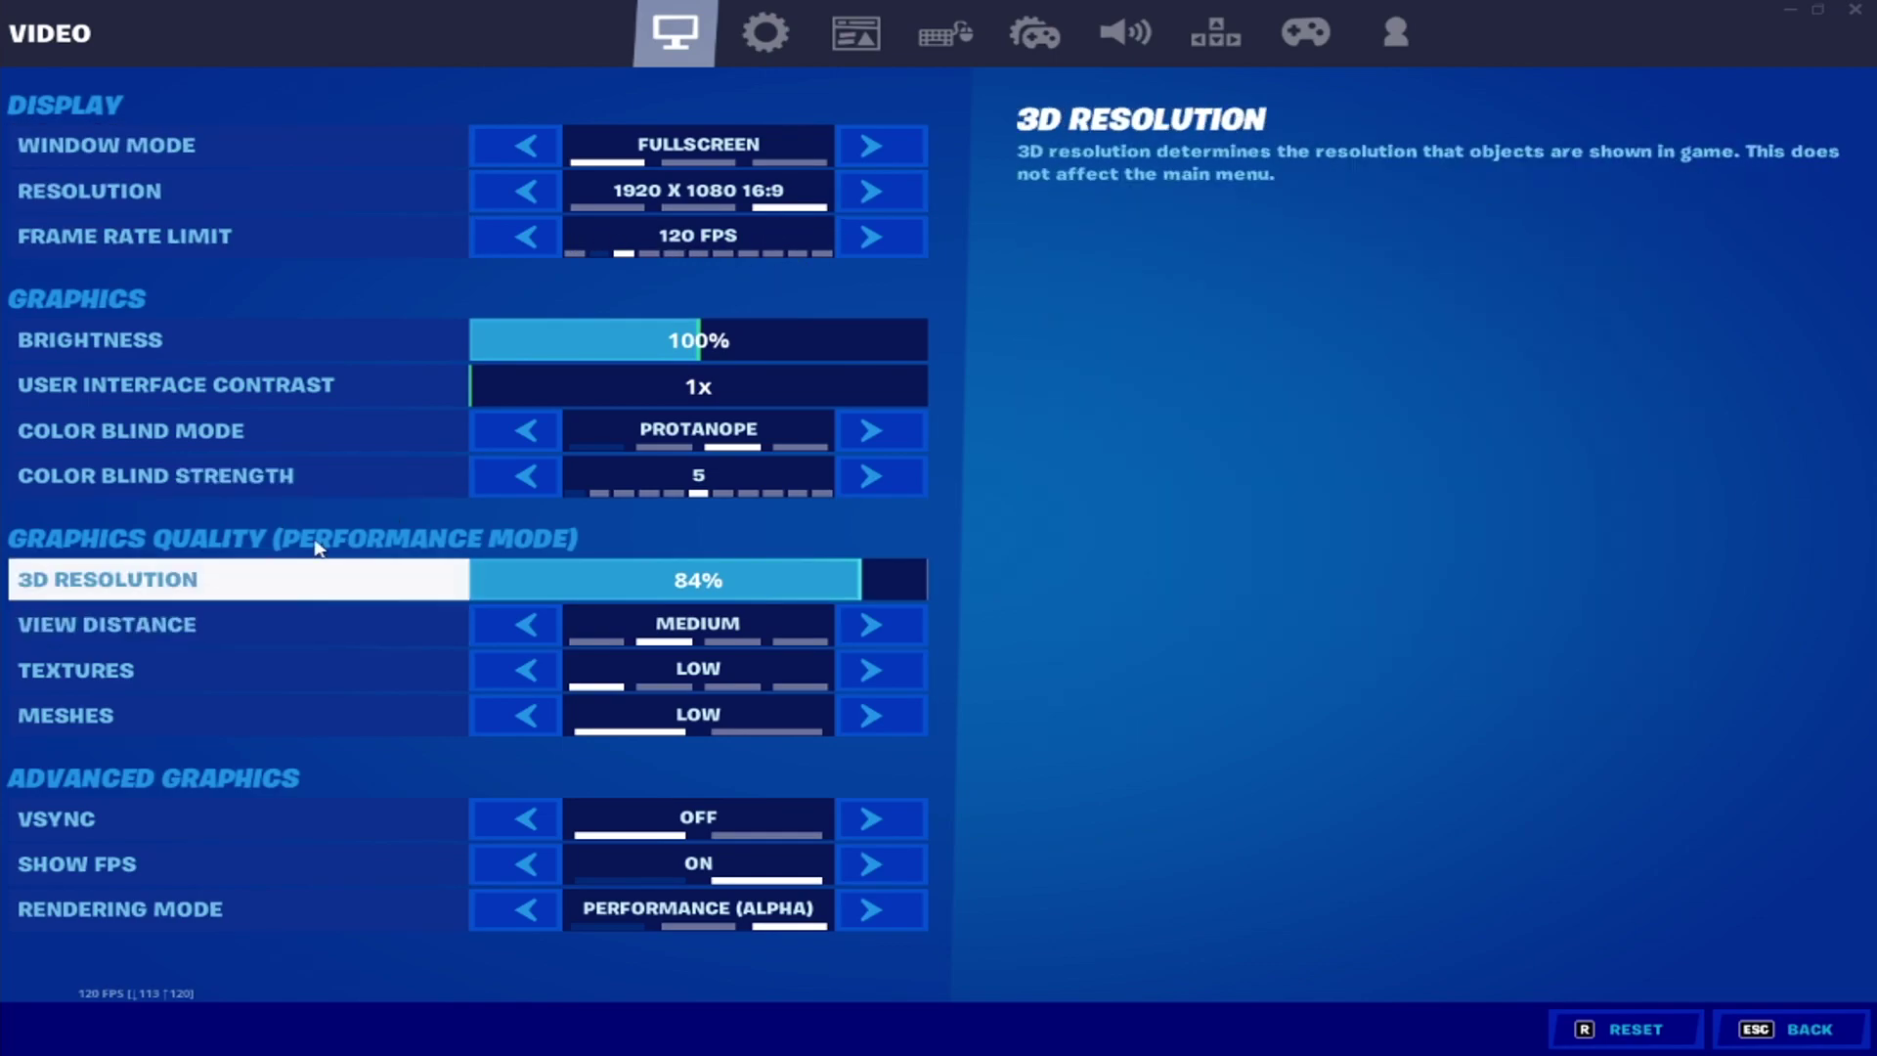
- Set the 3D resolution to 85%, and turn off Record Replays and Record Creative Mode Replays in the game settings
left_click(861, 587)
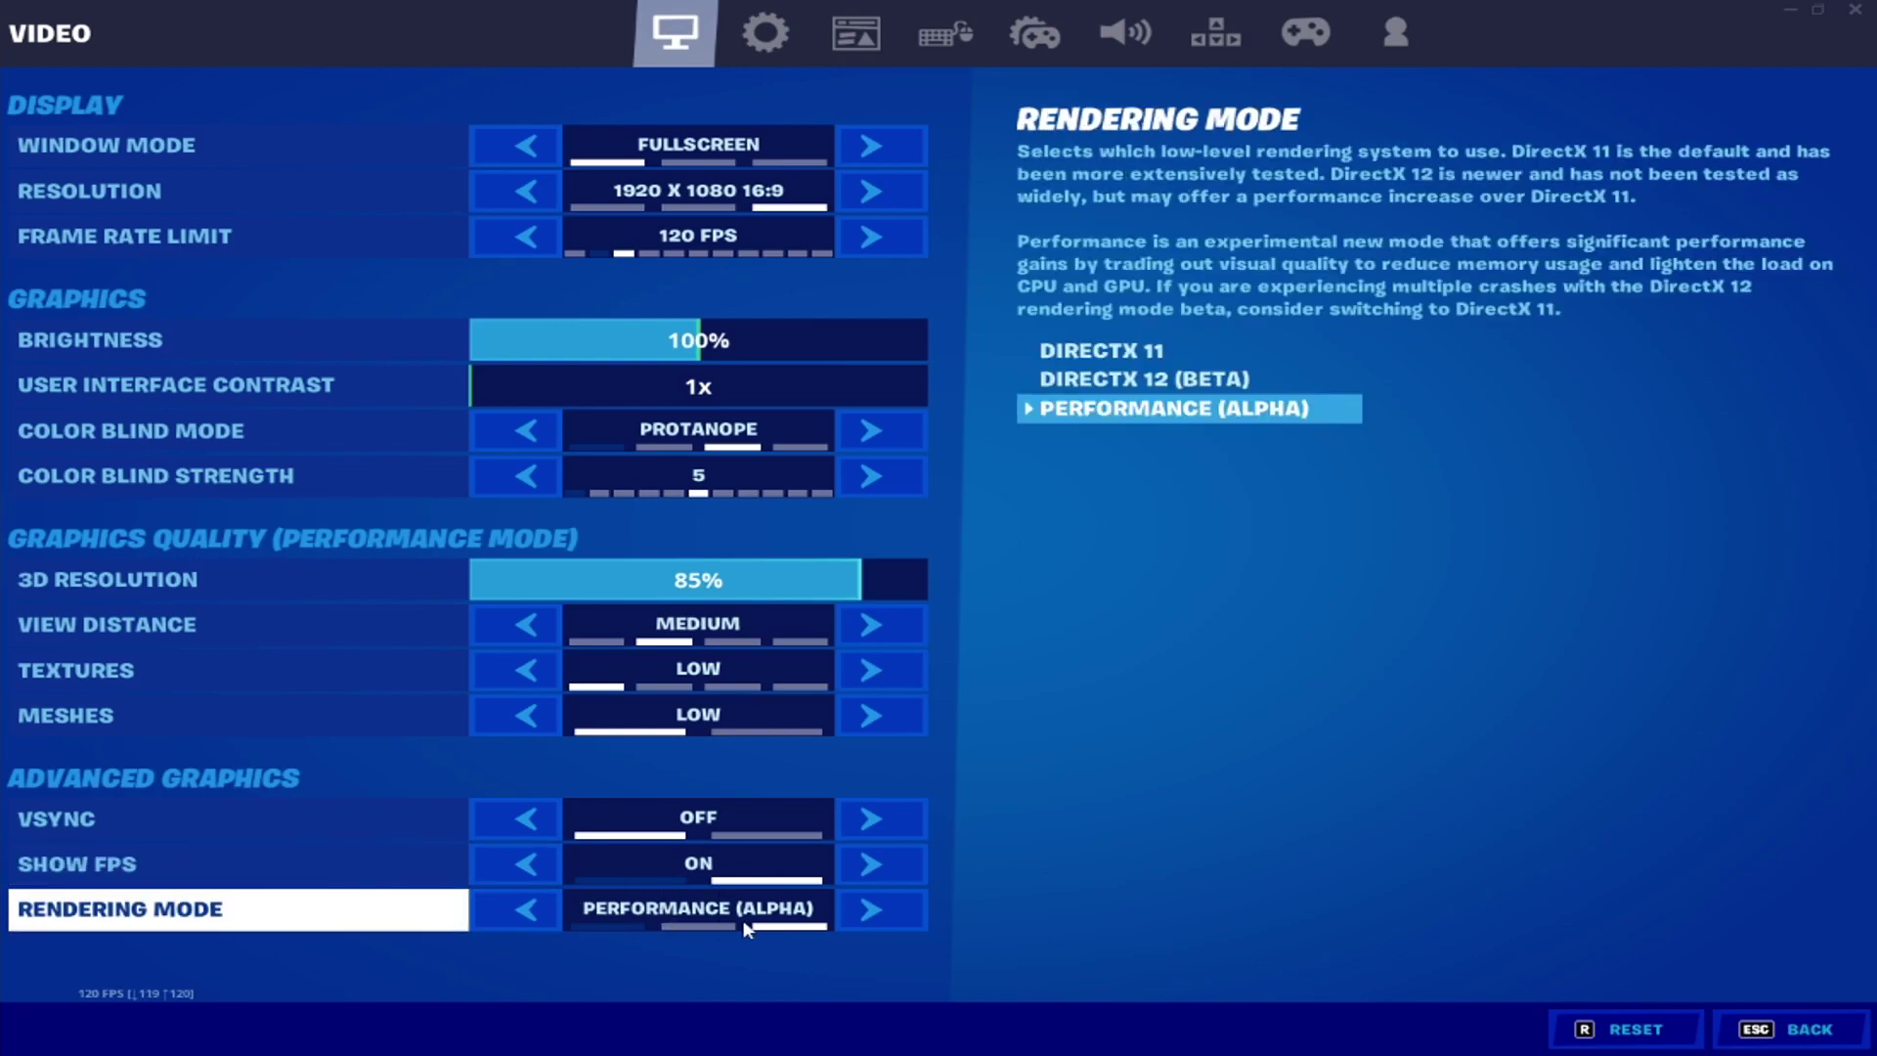
left_click(766, 32)
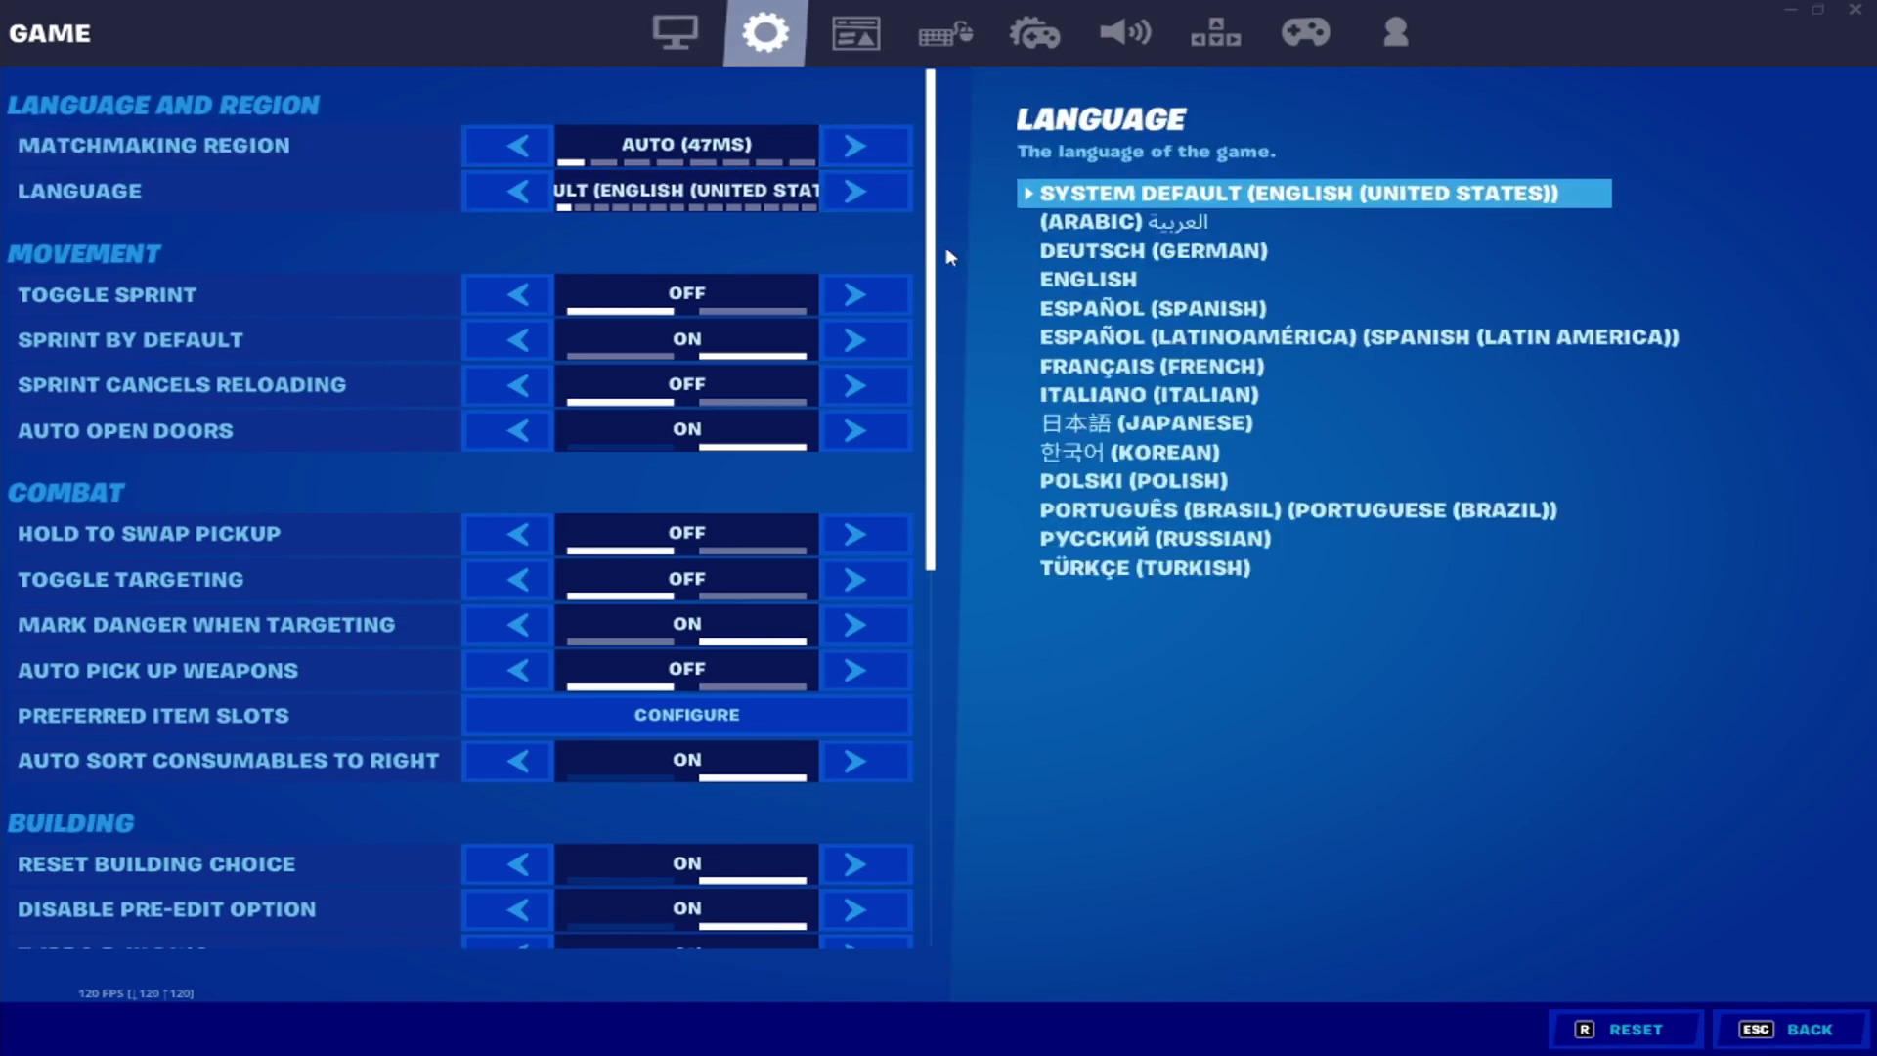
scroll(948, 424, "down", 3)
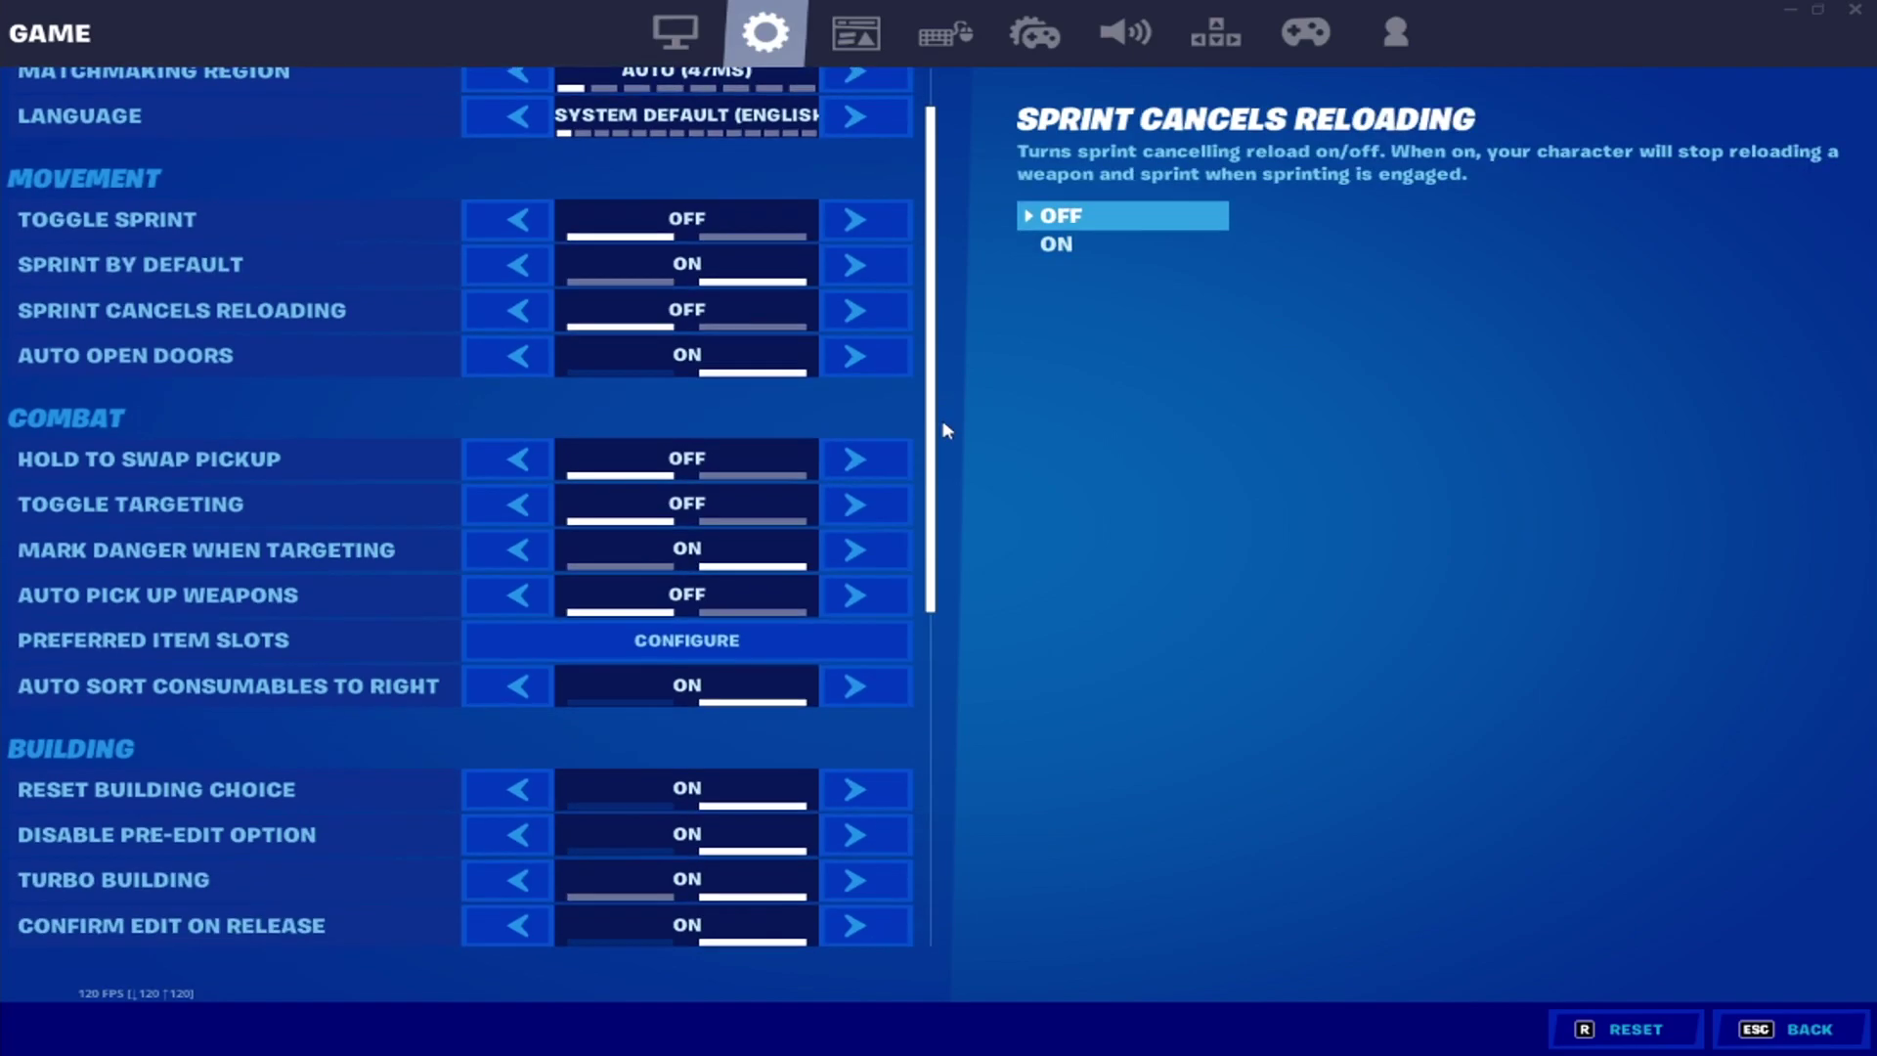
scroll(955, 616, "down", 8)
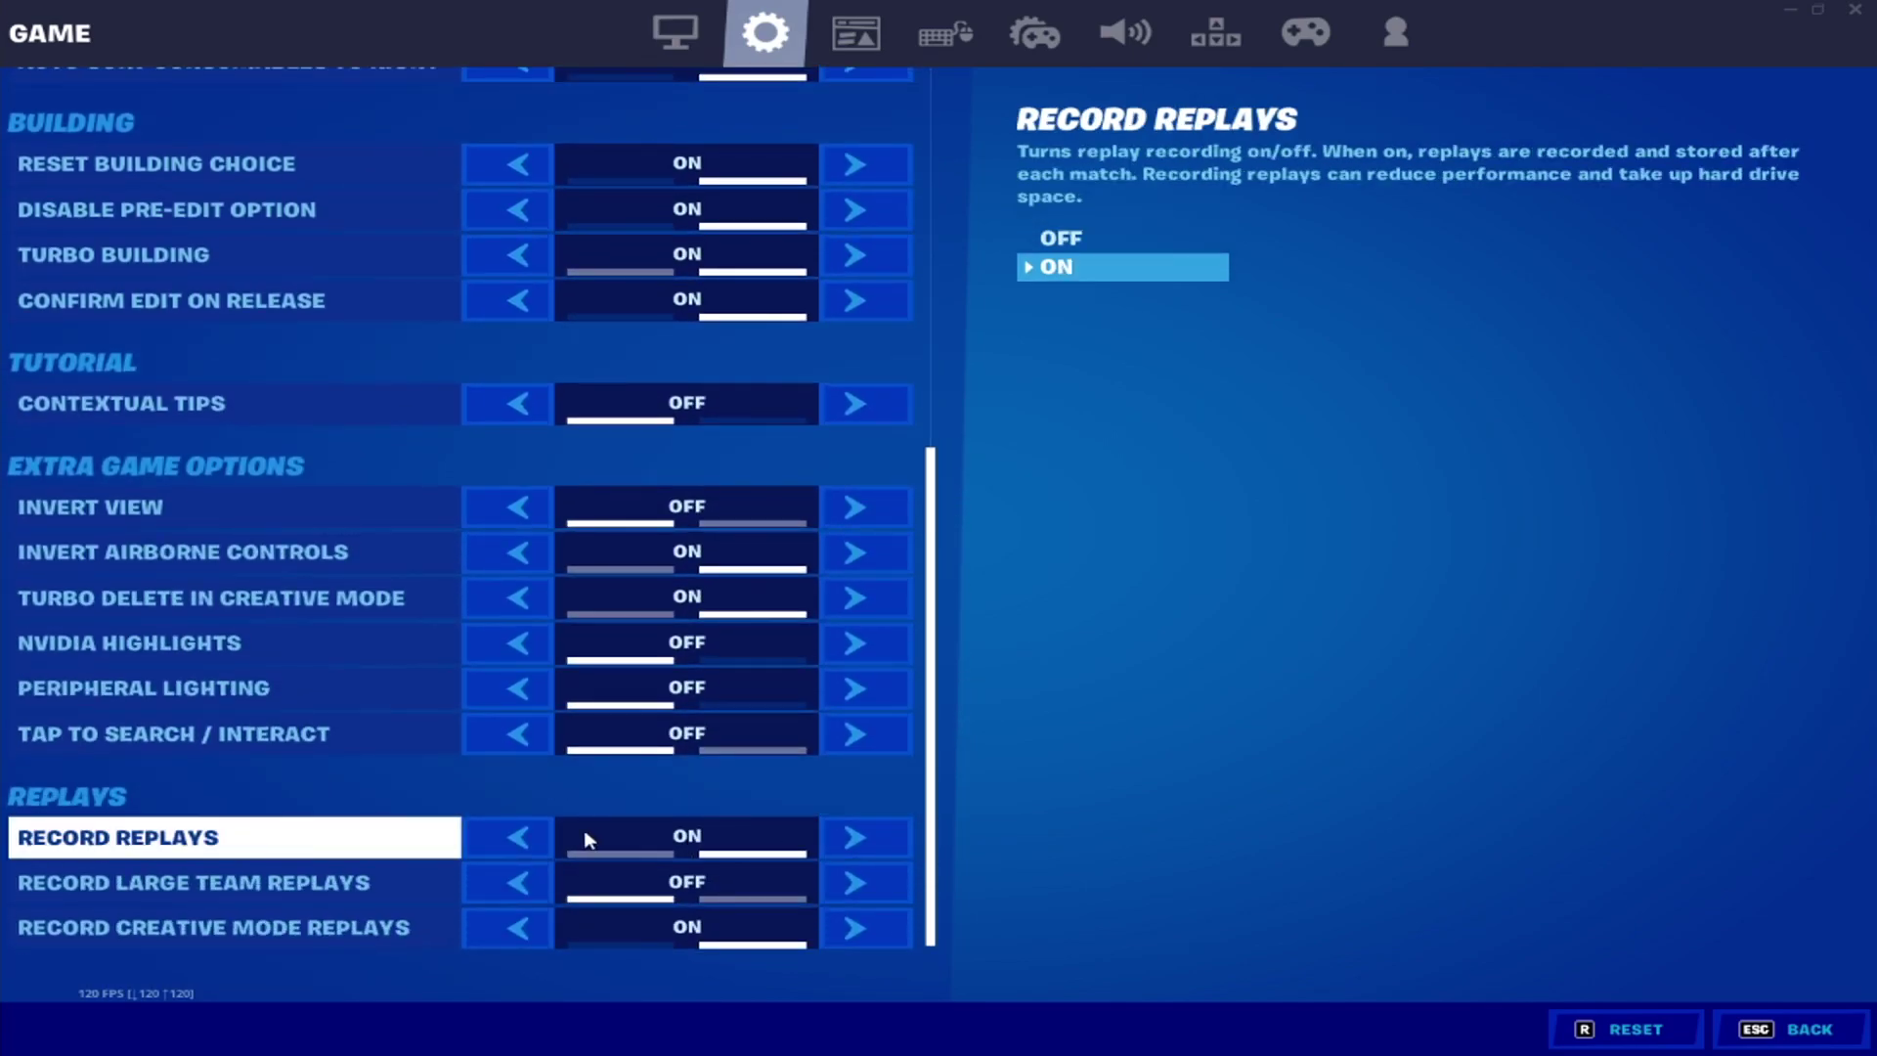
left_click(882, 836)
left_click(868, 927)
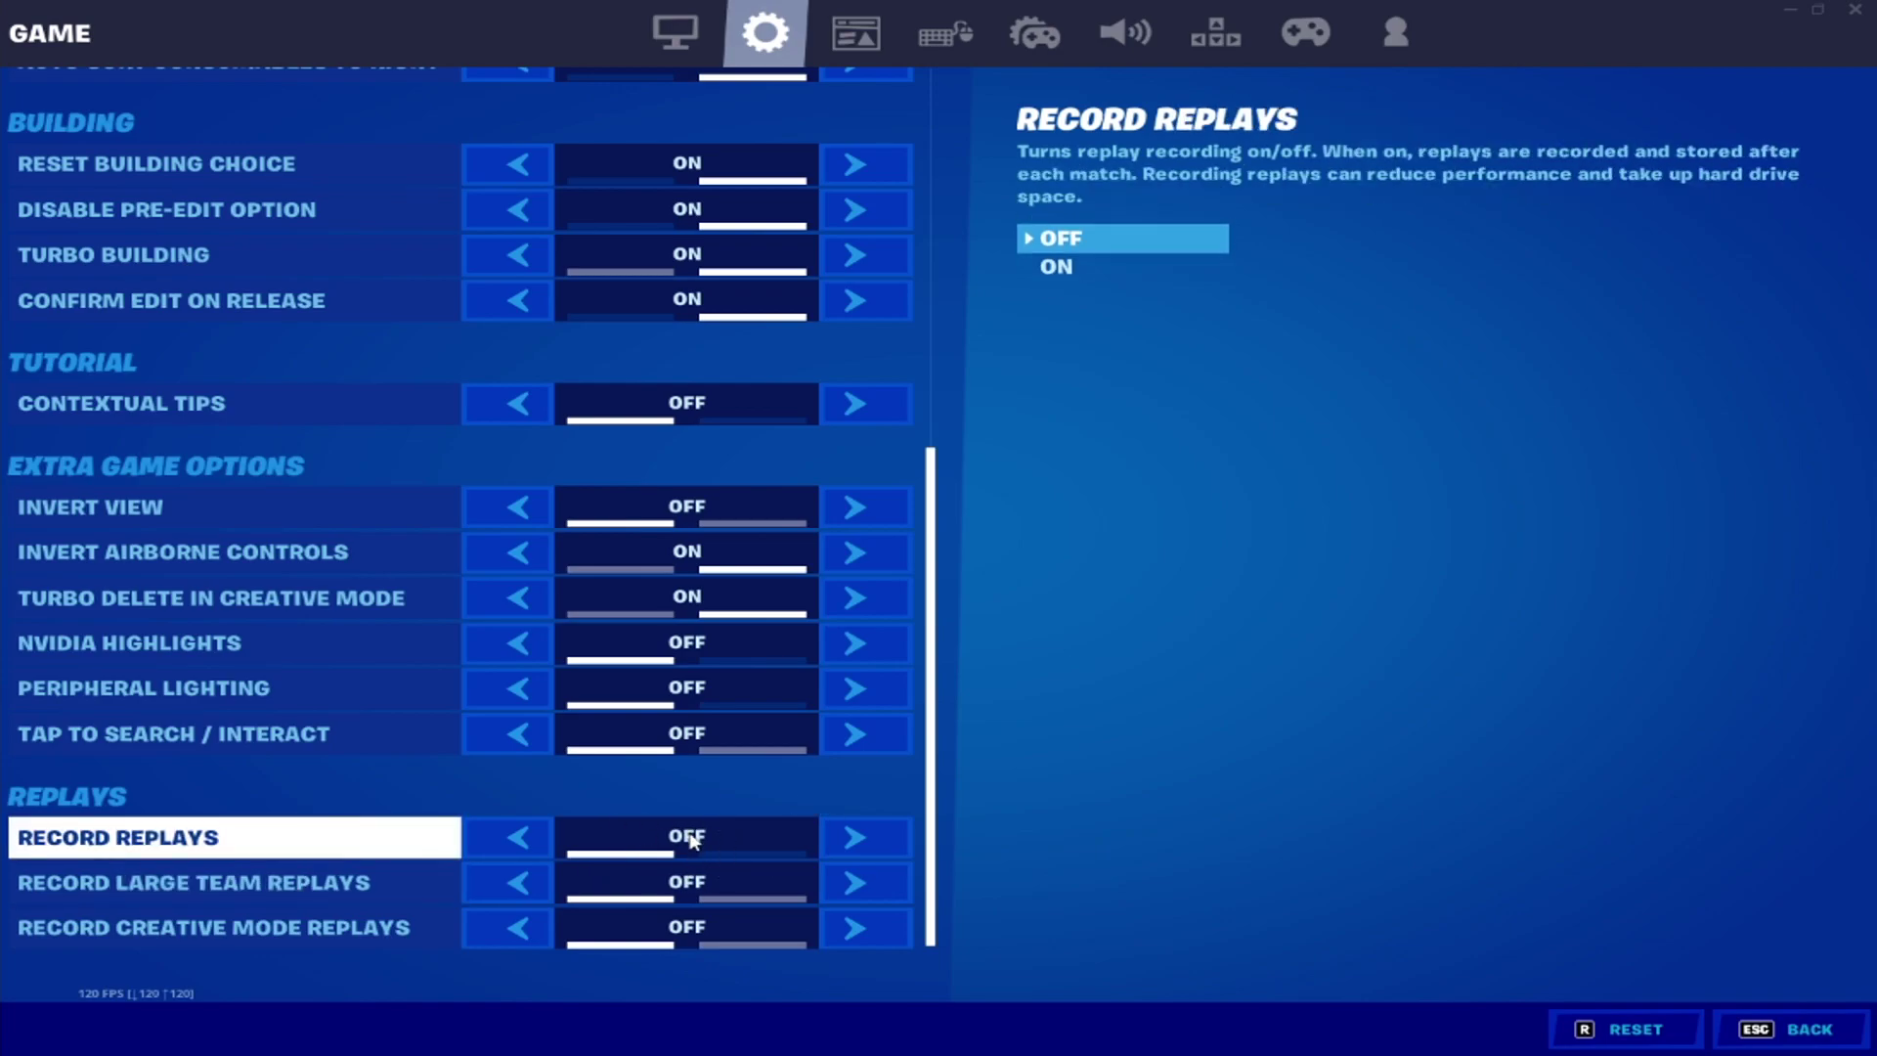
- Review the sound quality option in the audio settings, and leave the settings
left_click(1396, 33)
left_click(856, 32)
left_click(945, 33)
left_click(1034, 32)
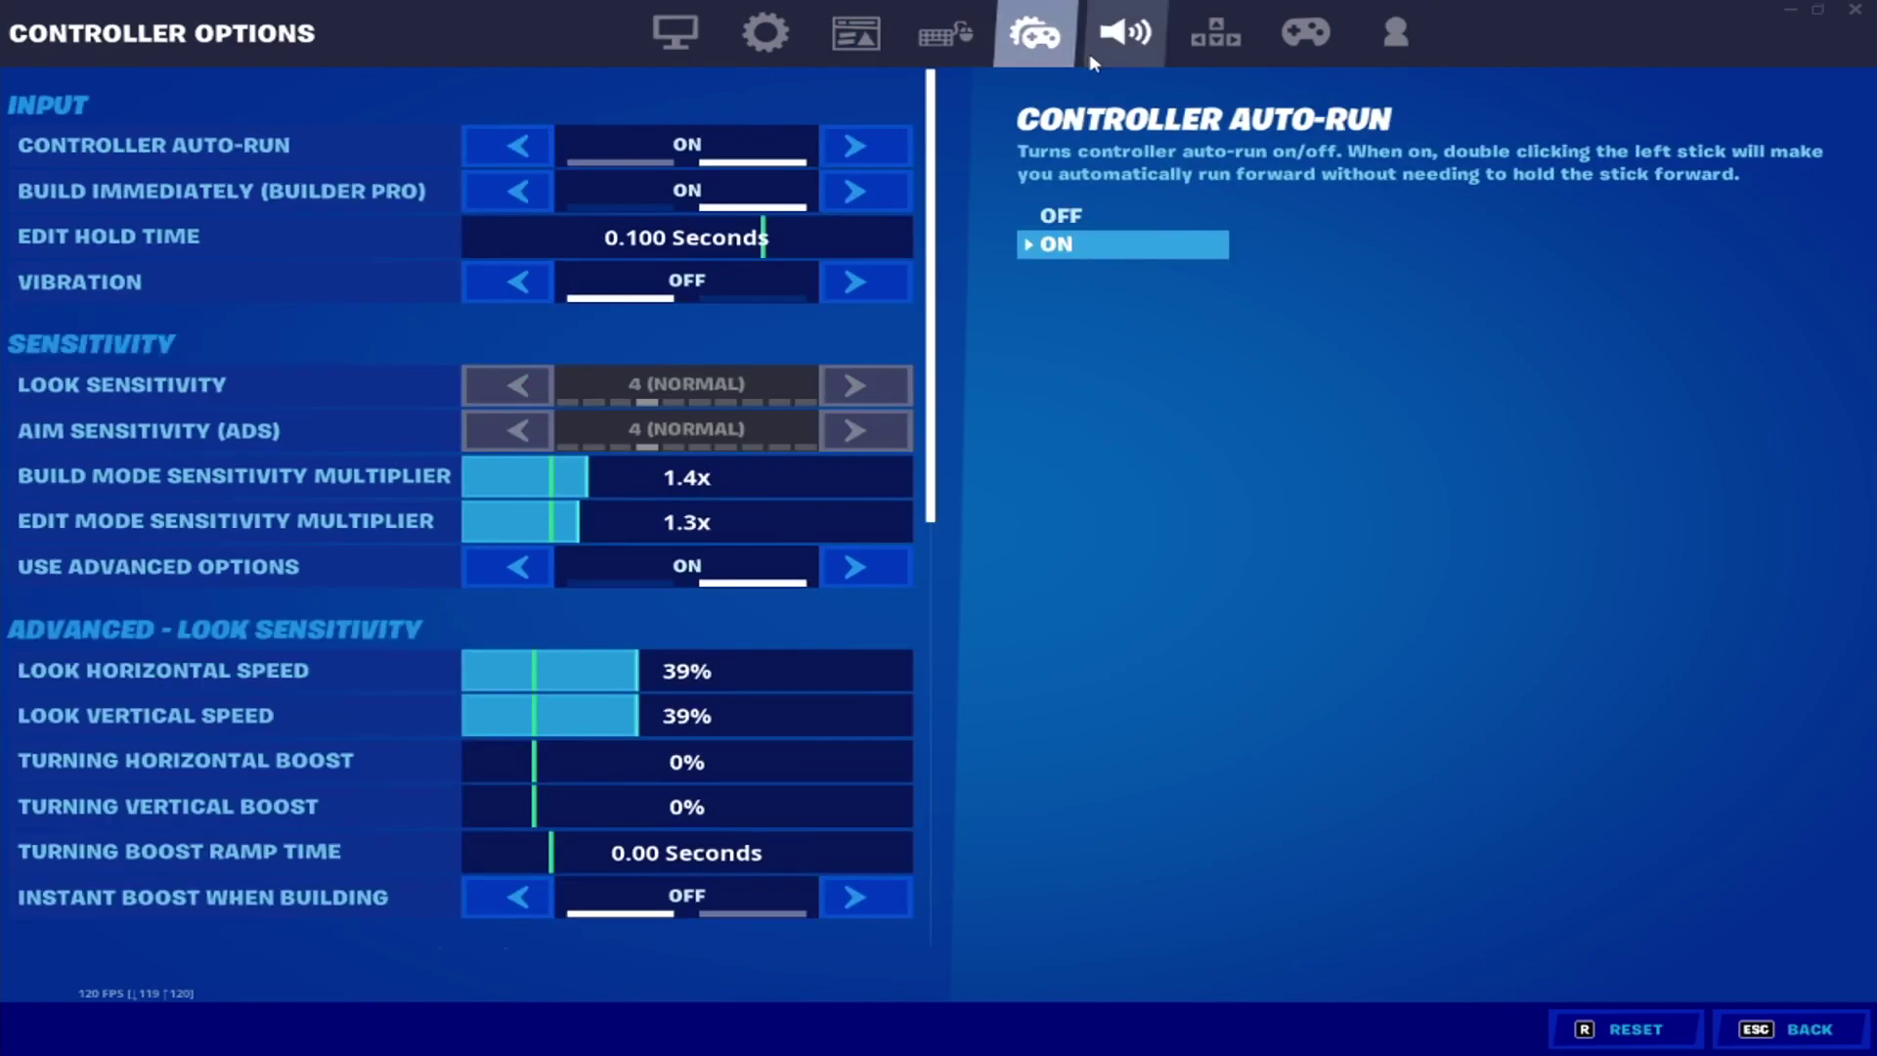
left_click(1146, 57)
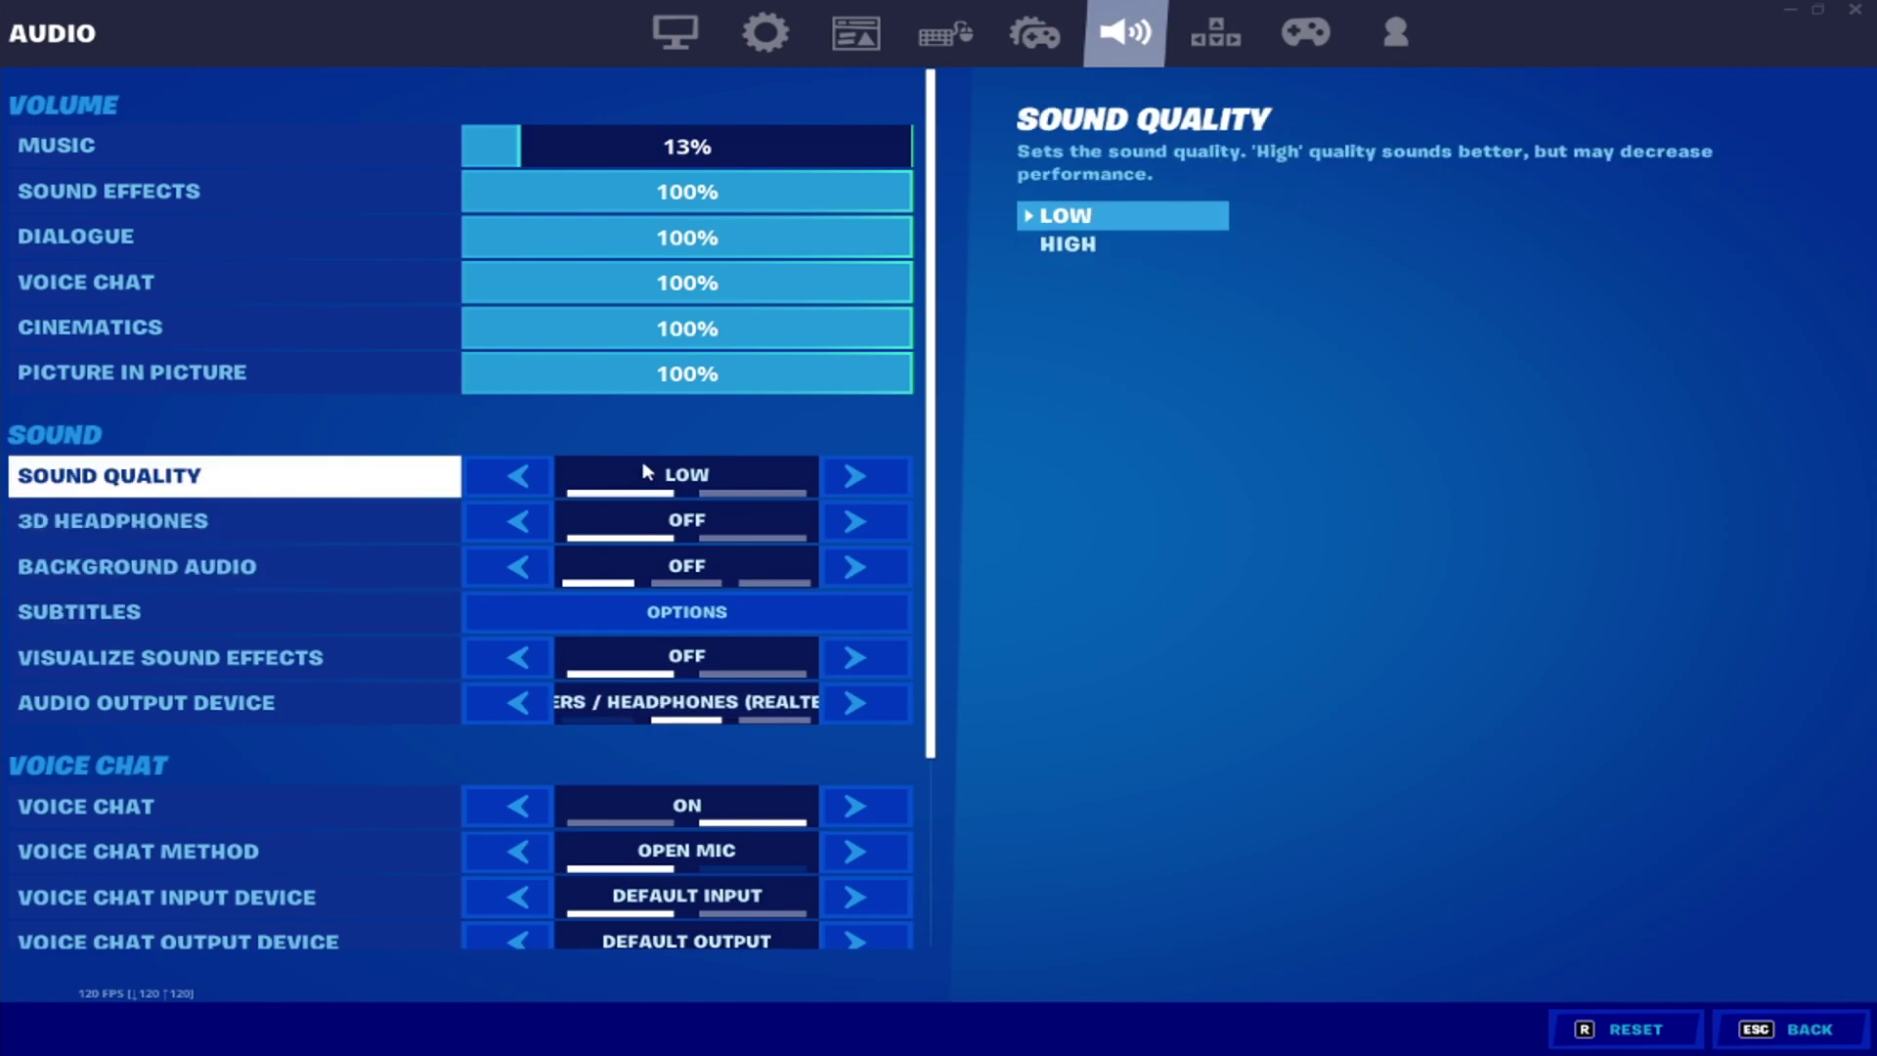
mouse_move(929, 439)
left_mouse_down()
mouse_move(945, 559)
mouse_move(930, 746)
mouse_move(929, 444)
left_mouse_up()
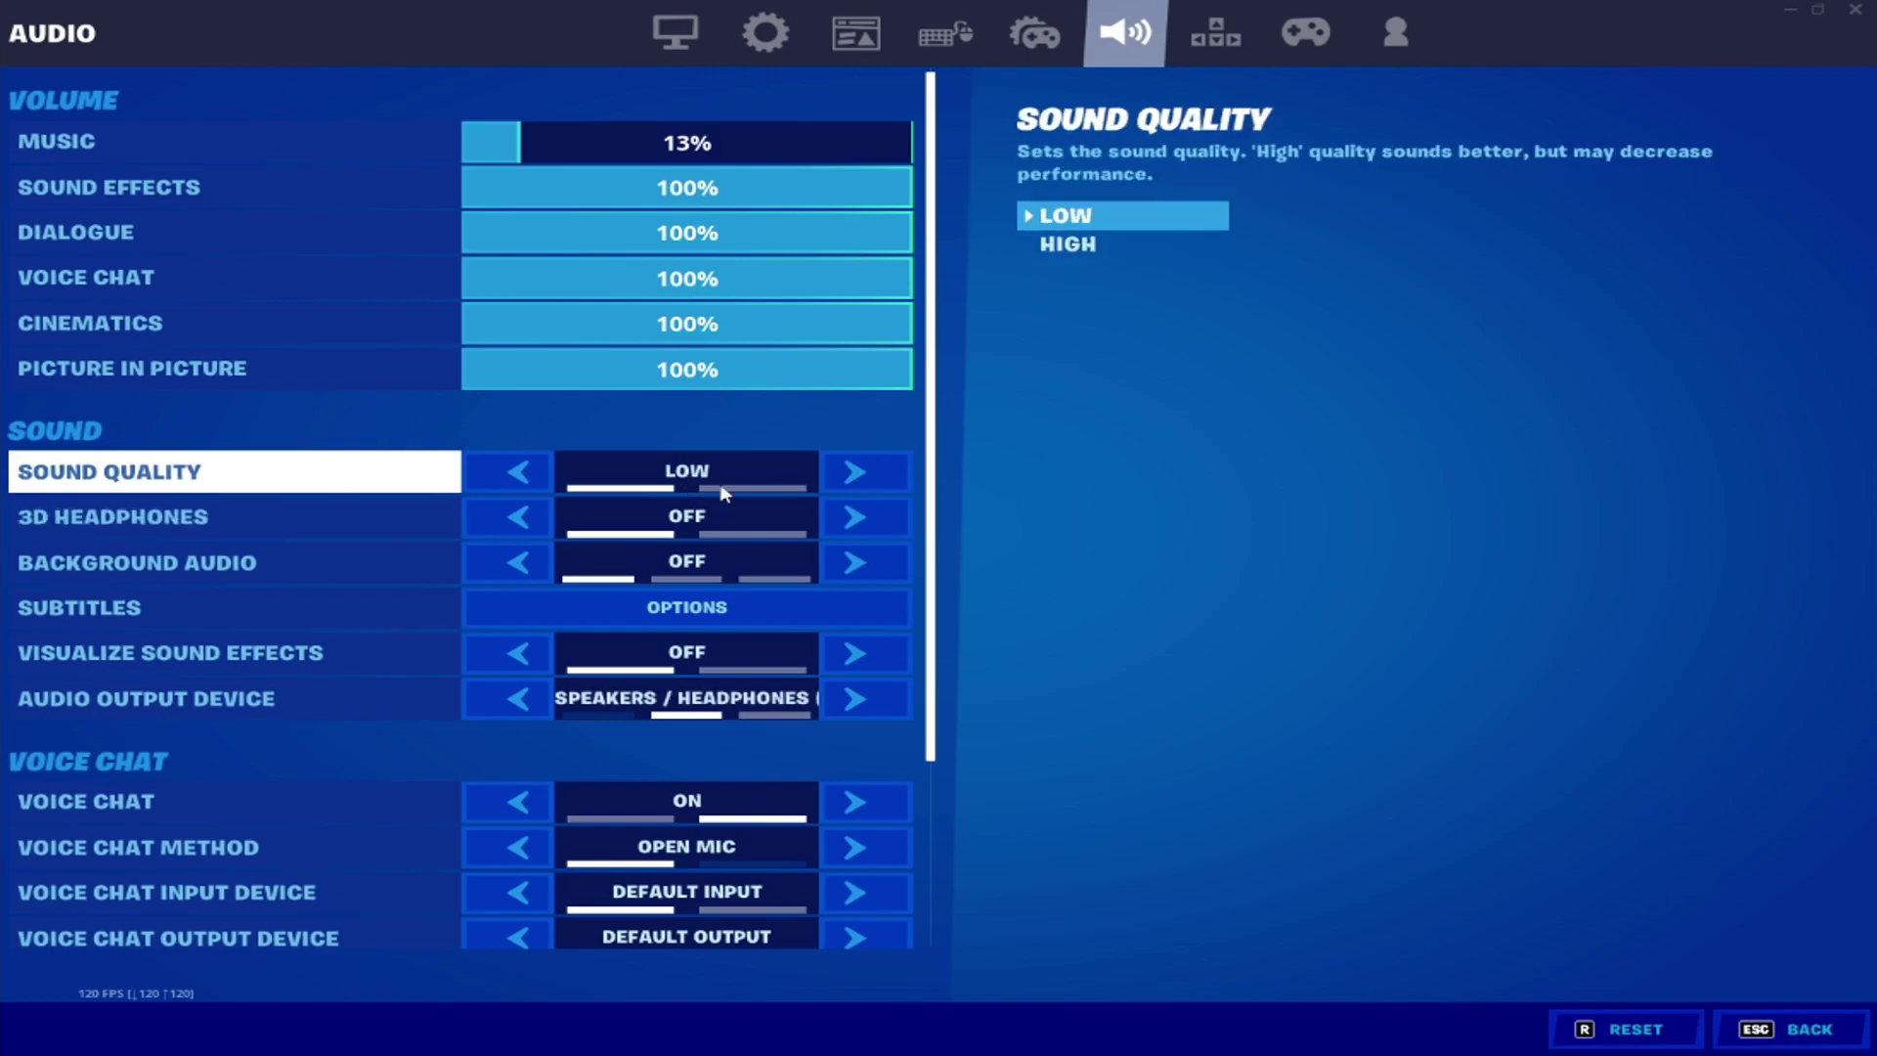
left_click(1752, 1032)
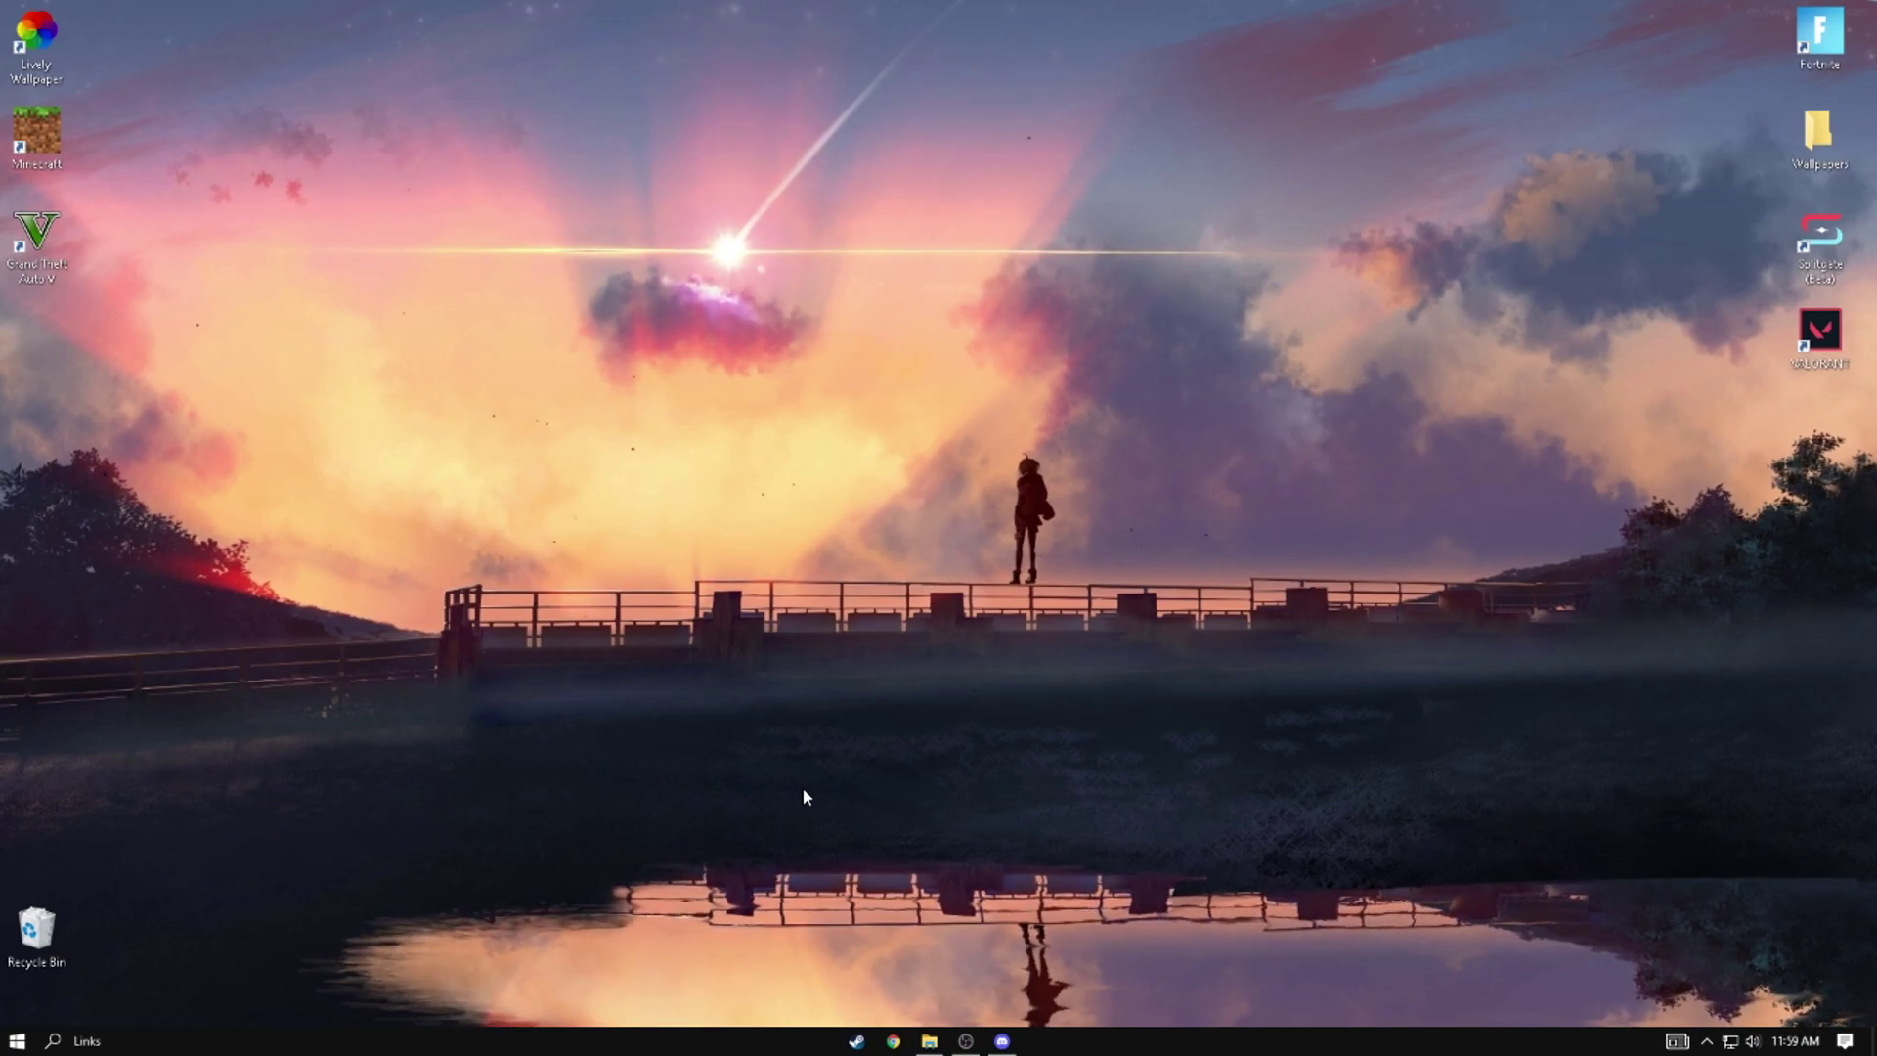
- Open the local app data folder by running %localappdata% from the Windows Run dialog
key("super+r")
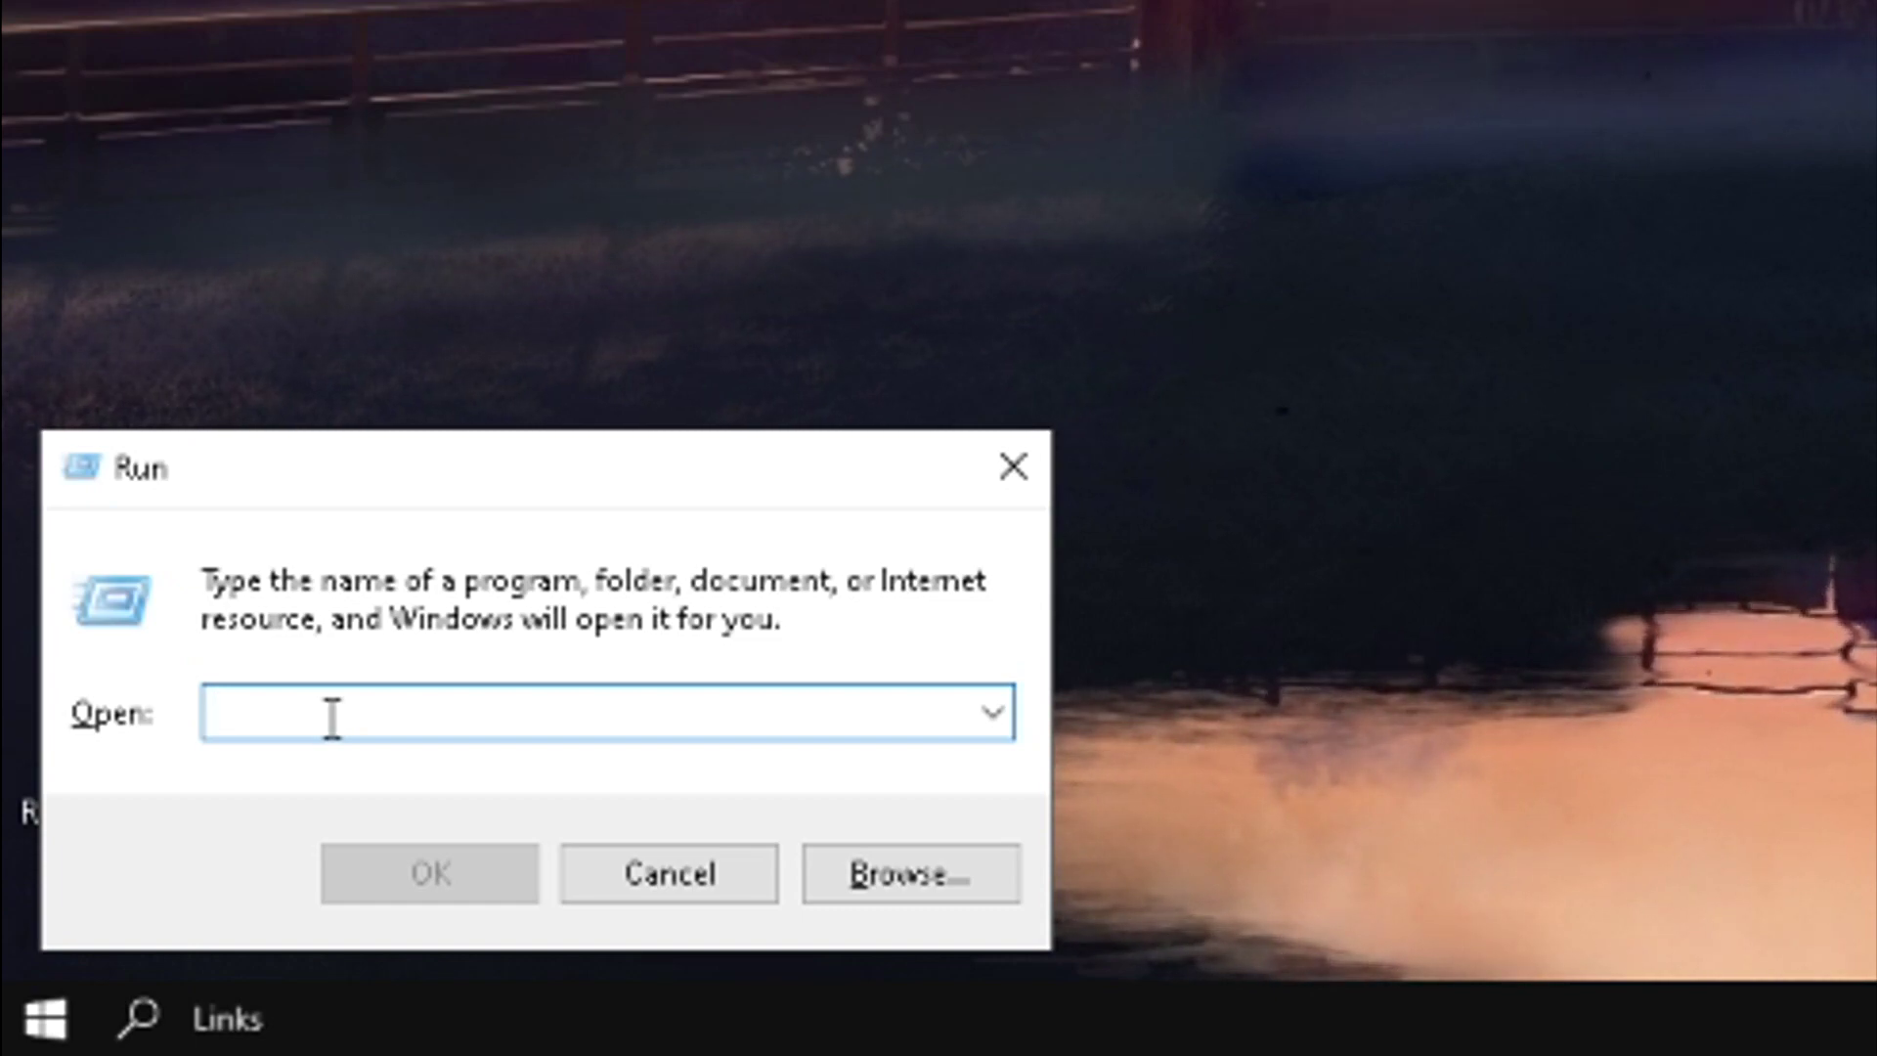
type("%")
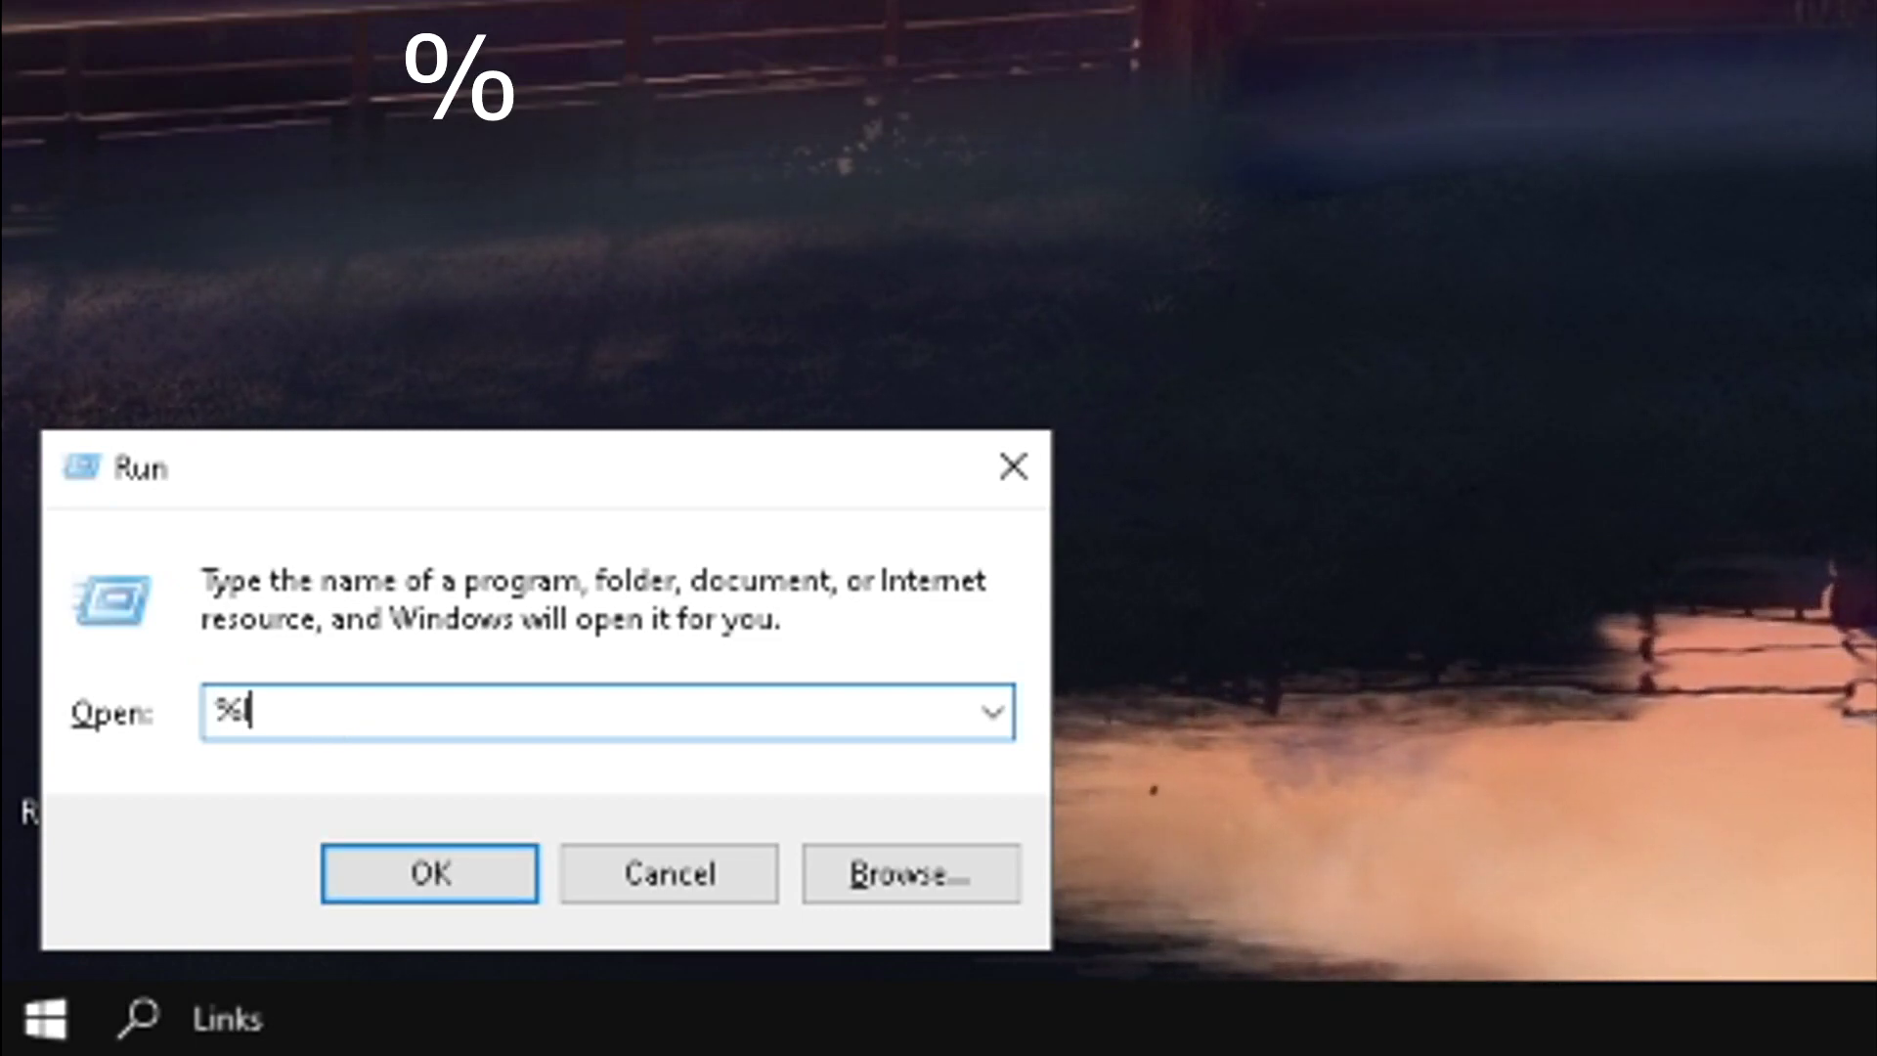
type("localappda")
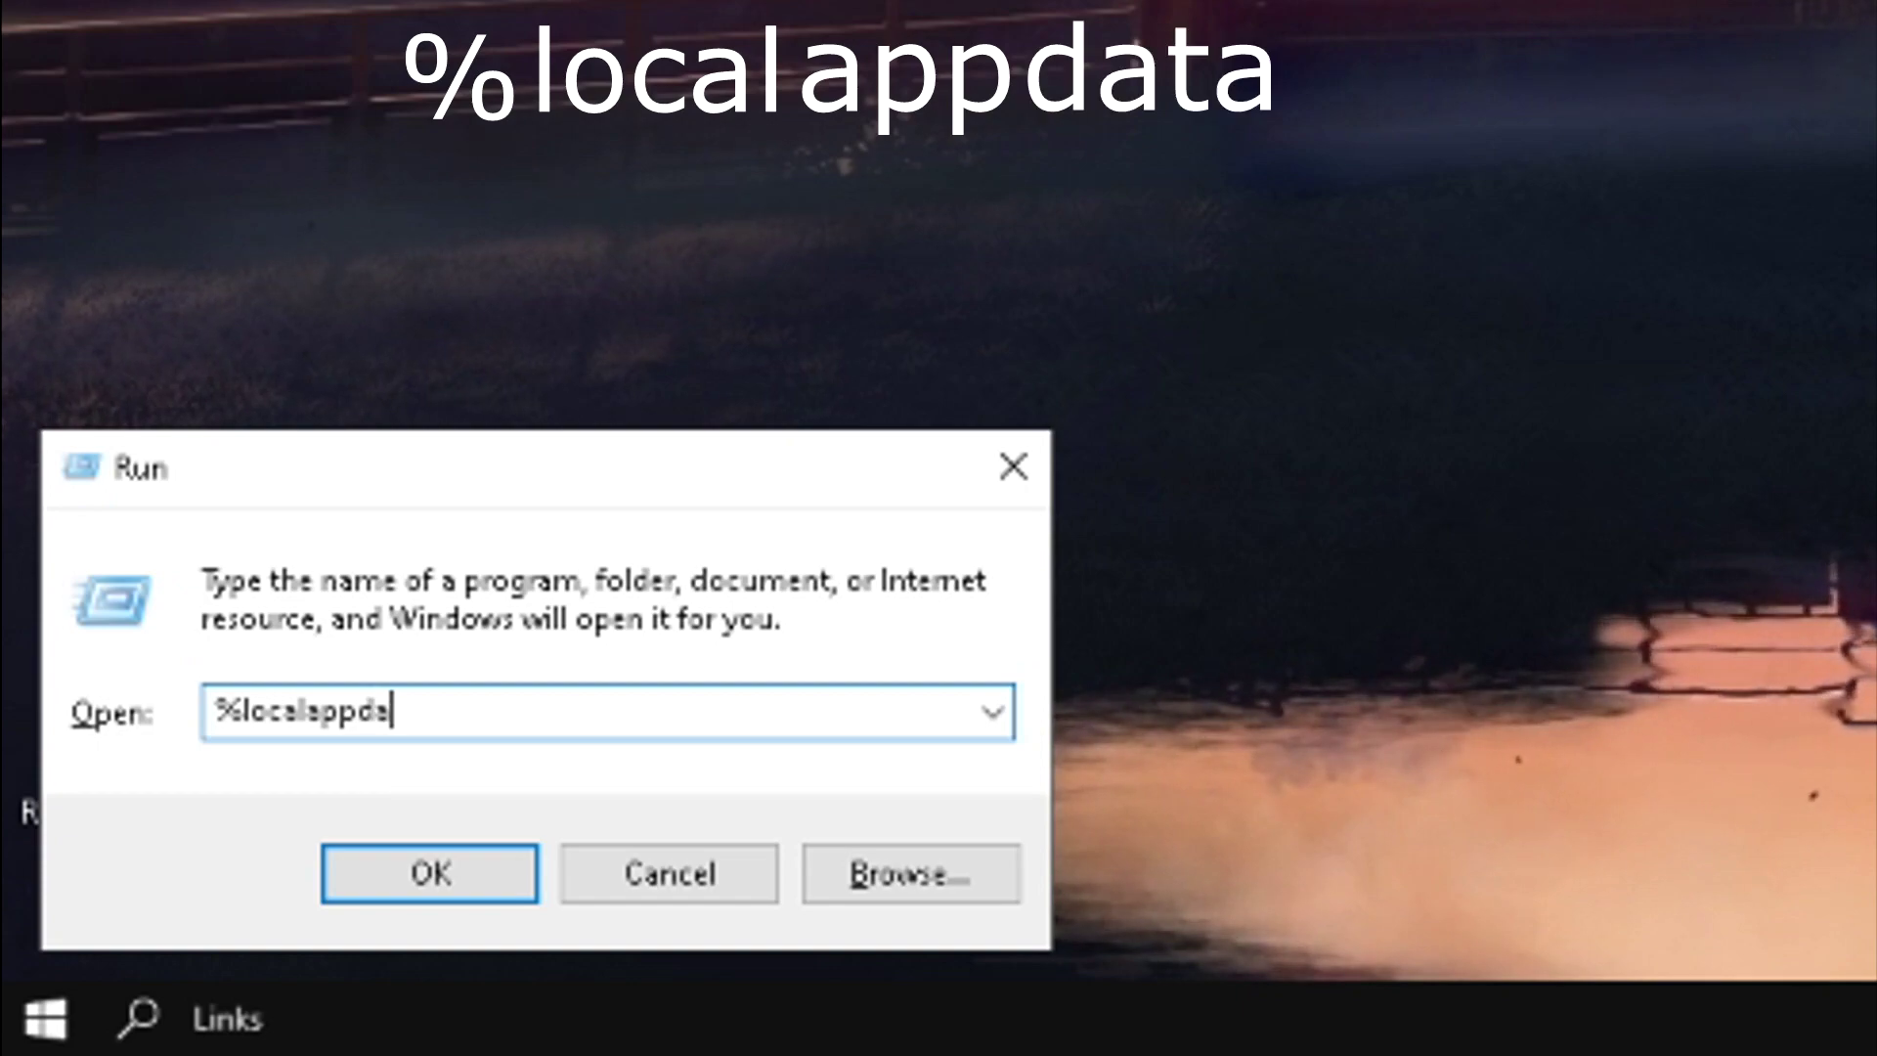
type("ta%")
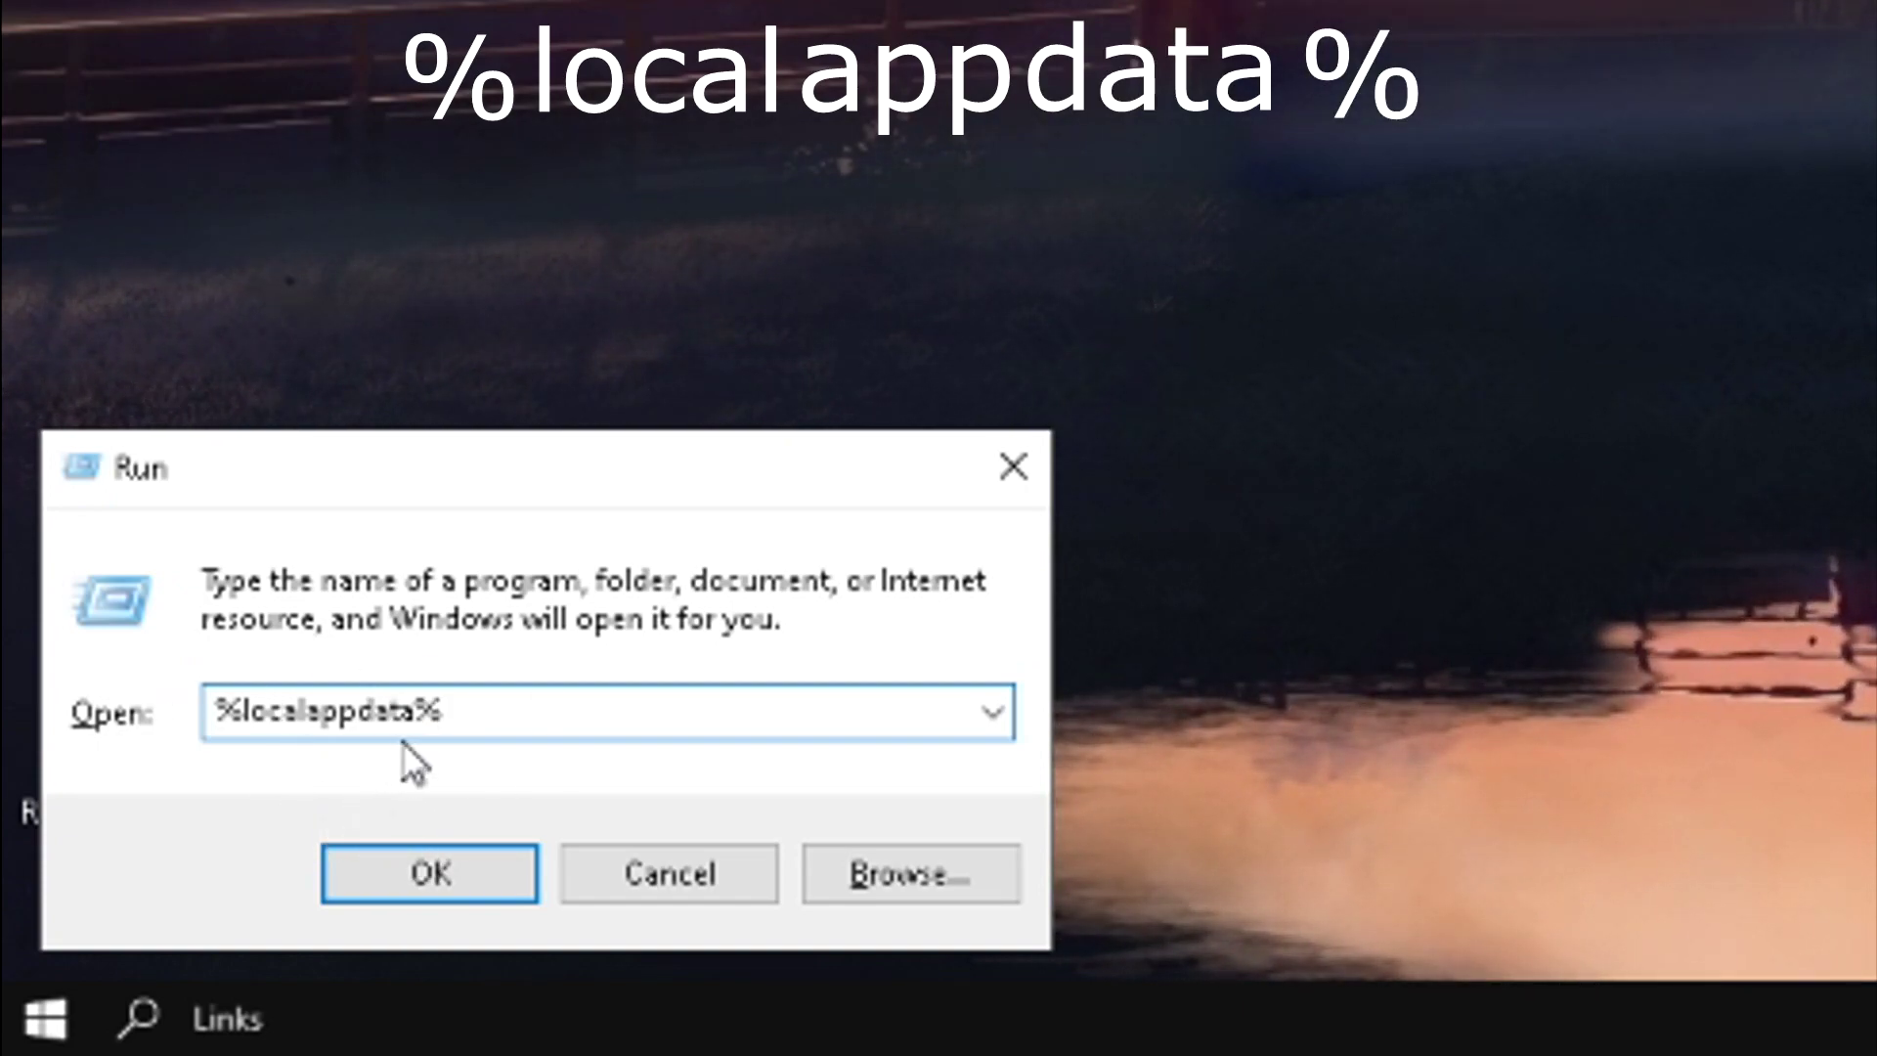
left_click(442, 863)
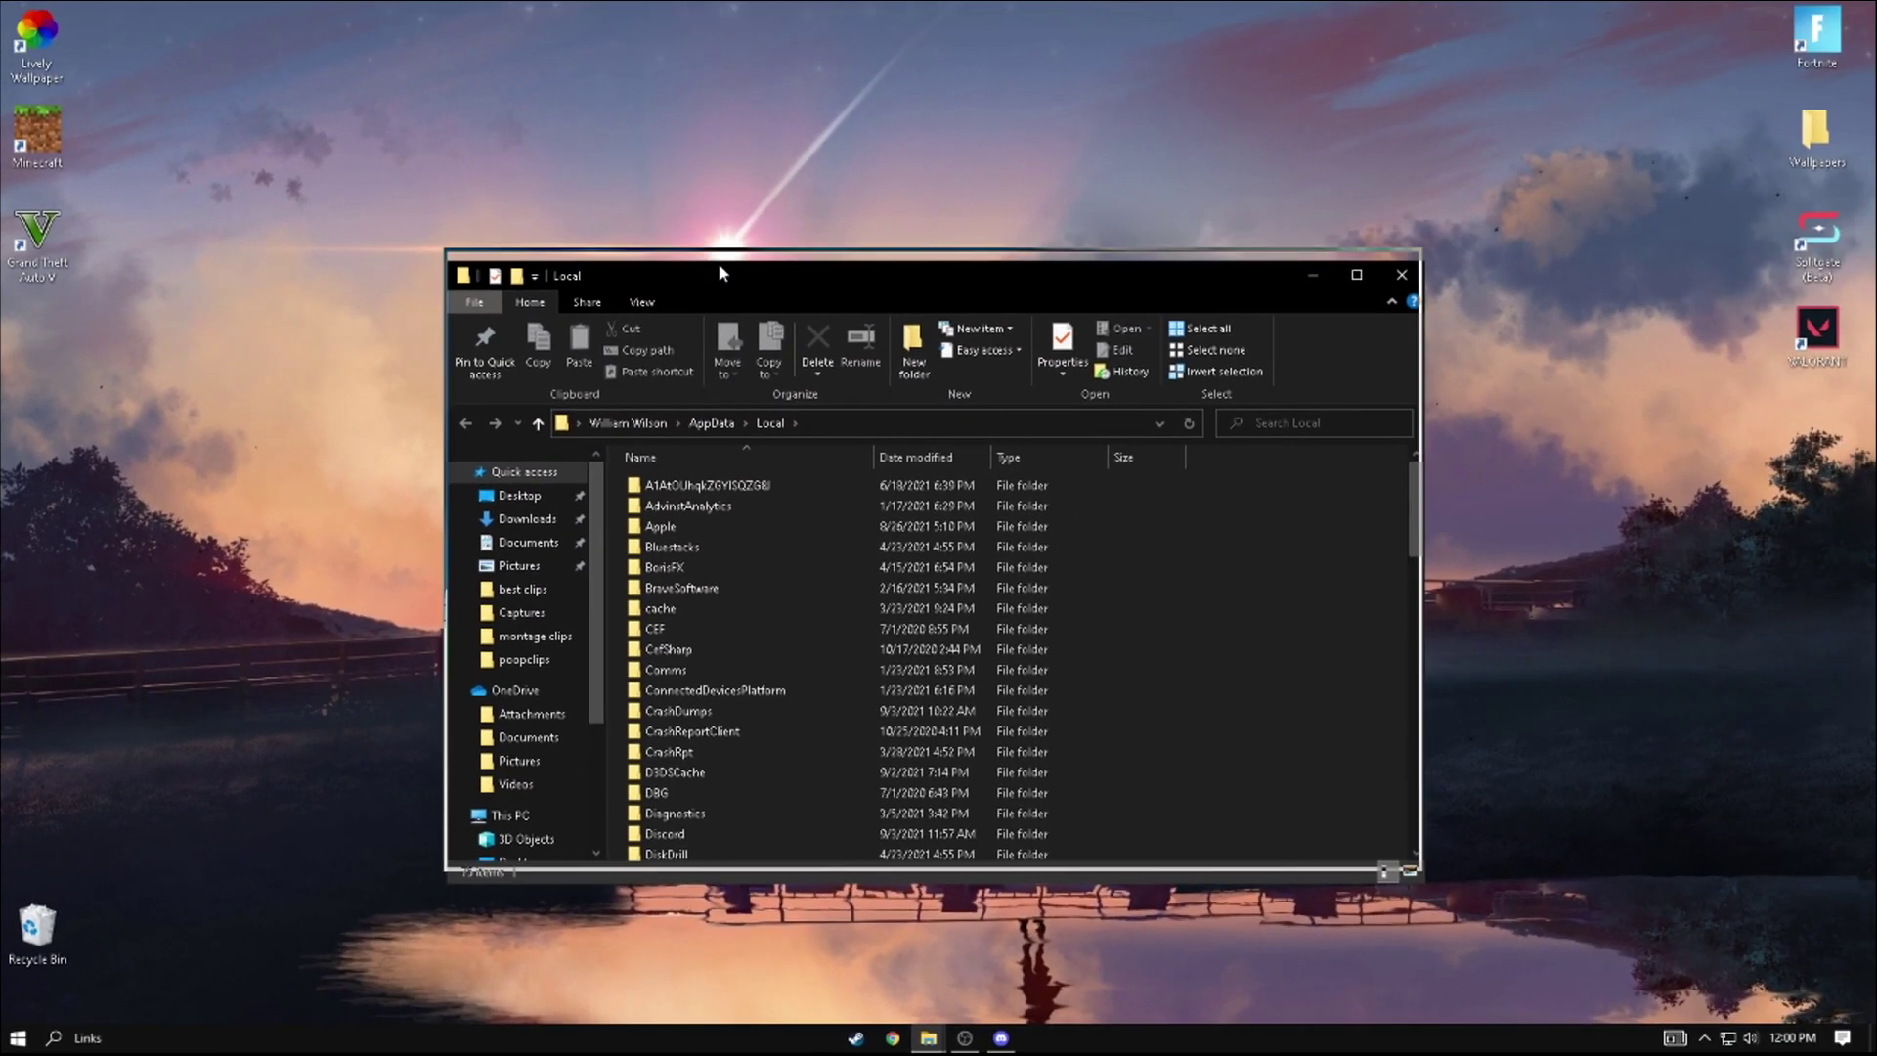
- Go to the WindowsClient folder inside FortniteGame, Saved, Config
scroll(906, 399, "down", 1)
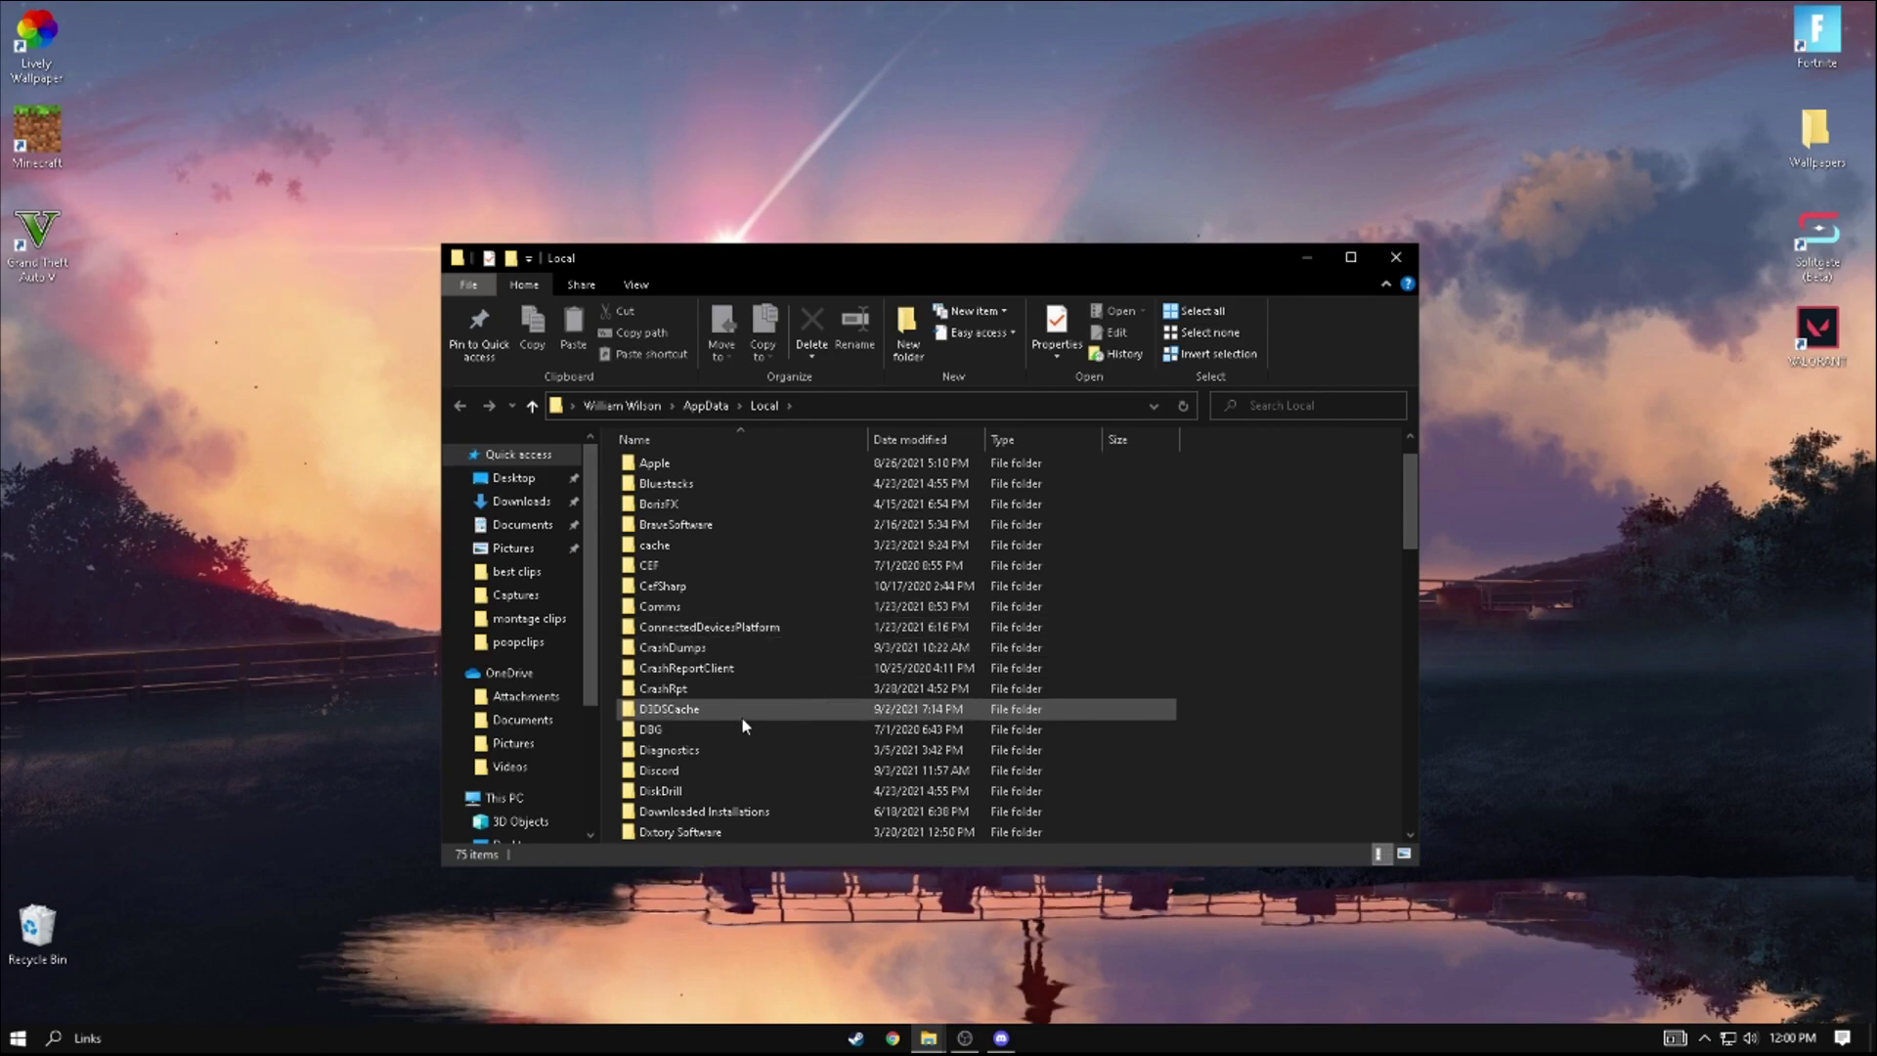
scroll(741, 715, "down", 2)
scroll(732, 782, "down", 1)
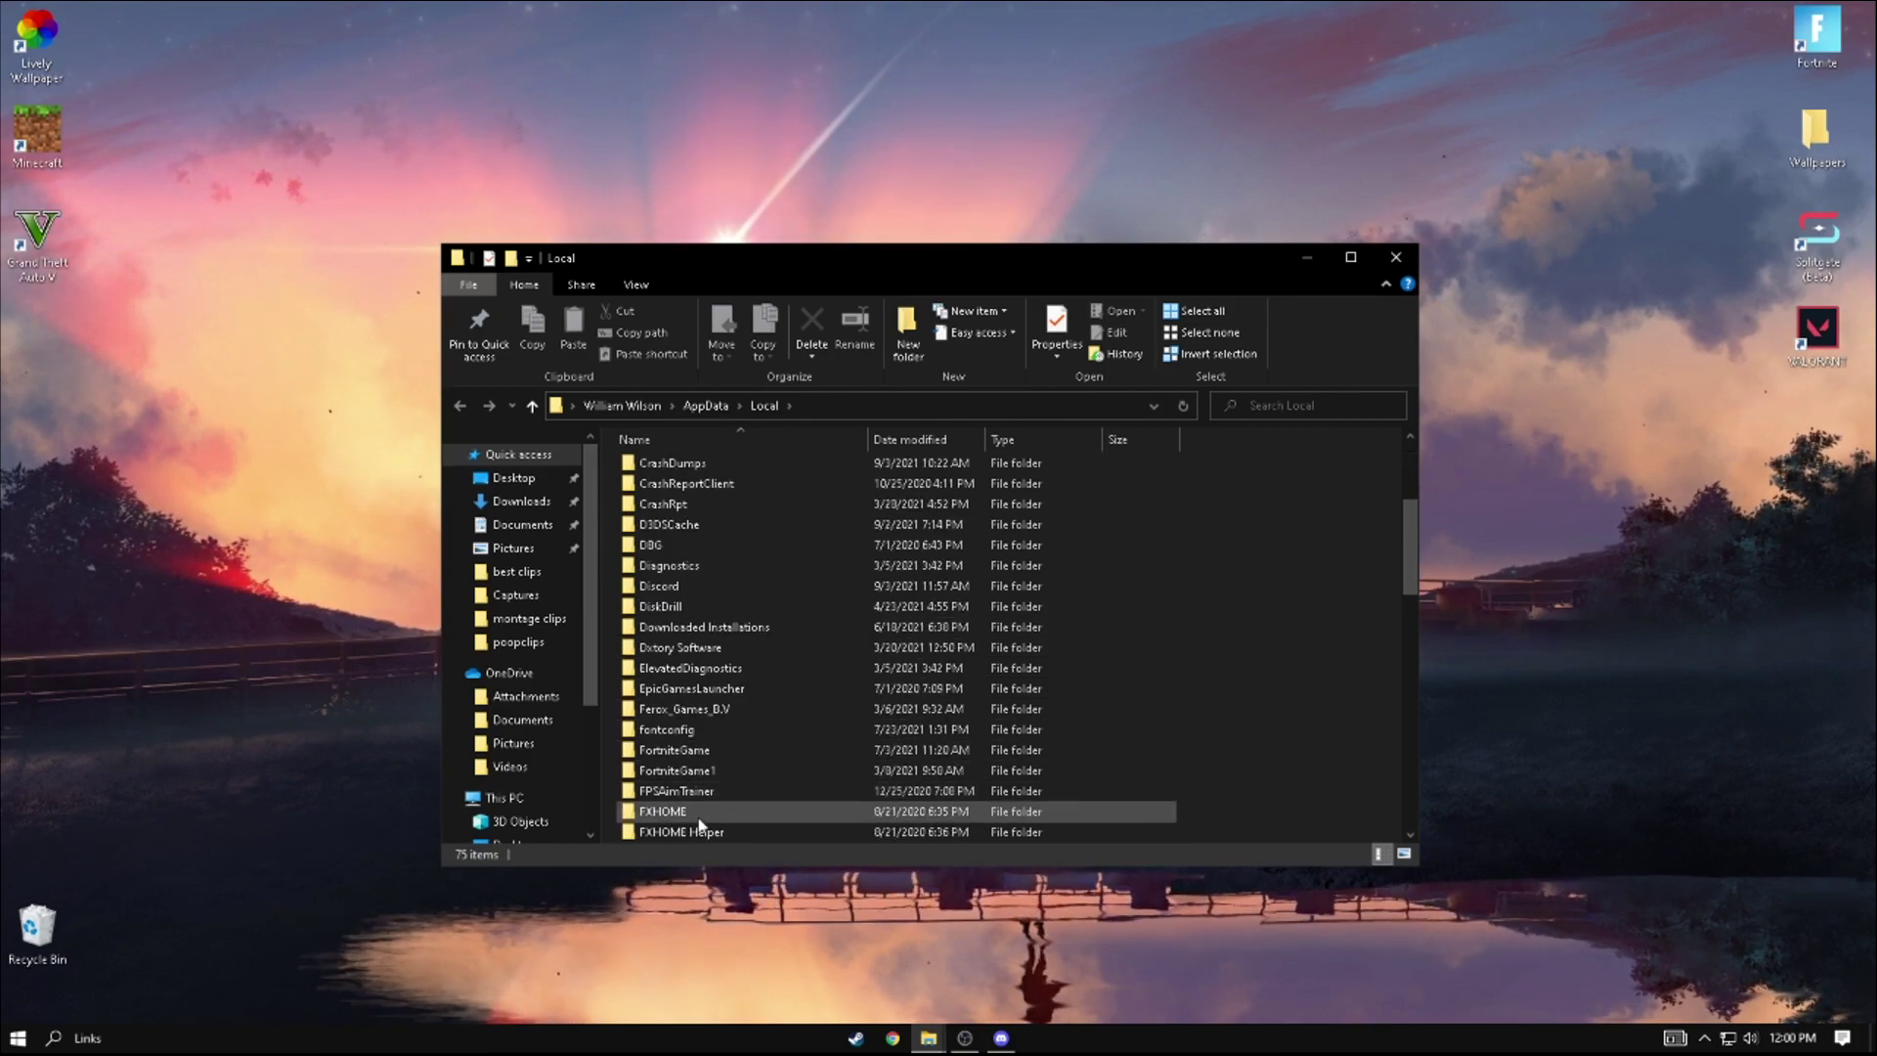
double_click(731, 753)
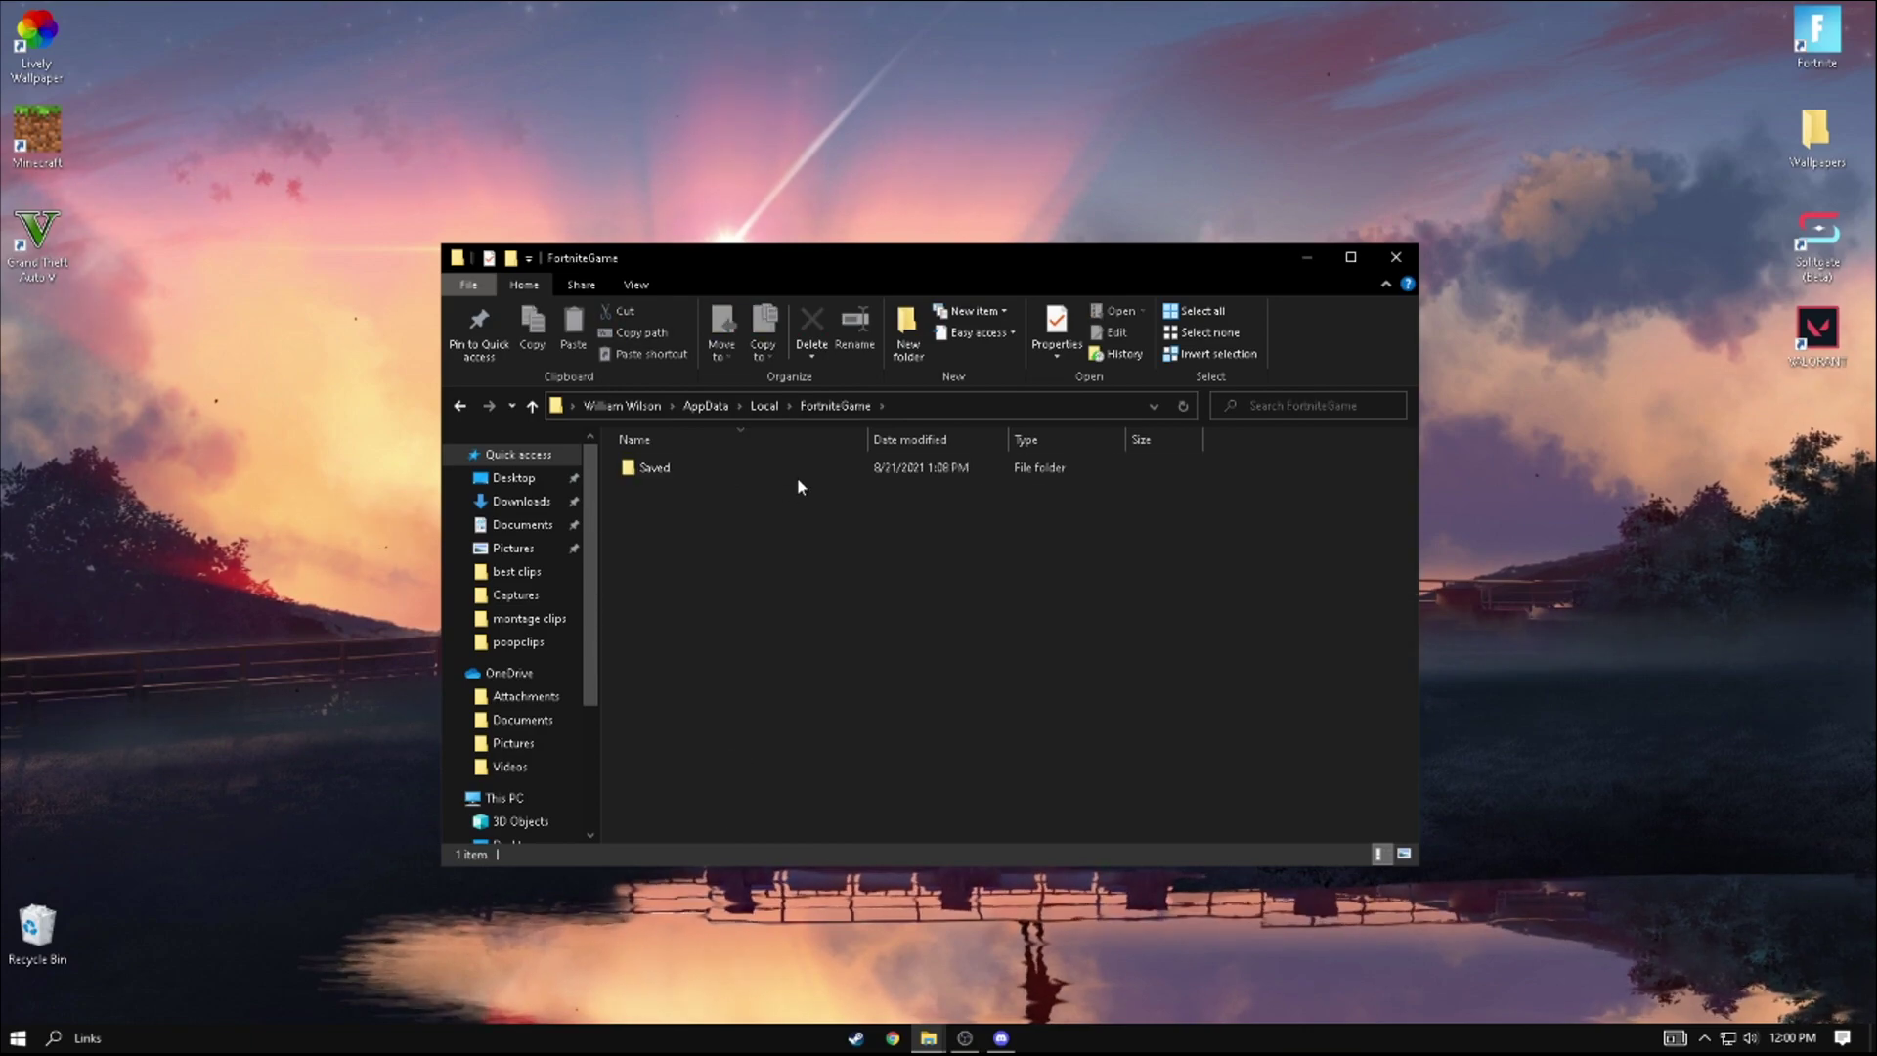
double_click(802, 470)
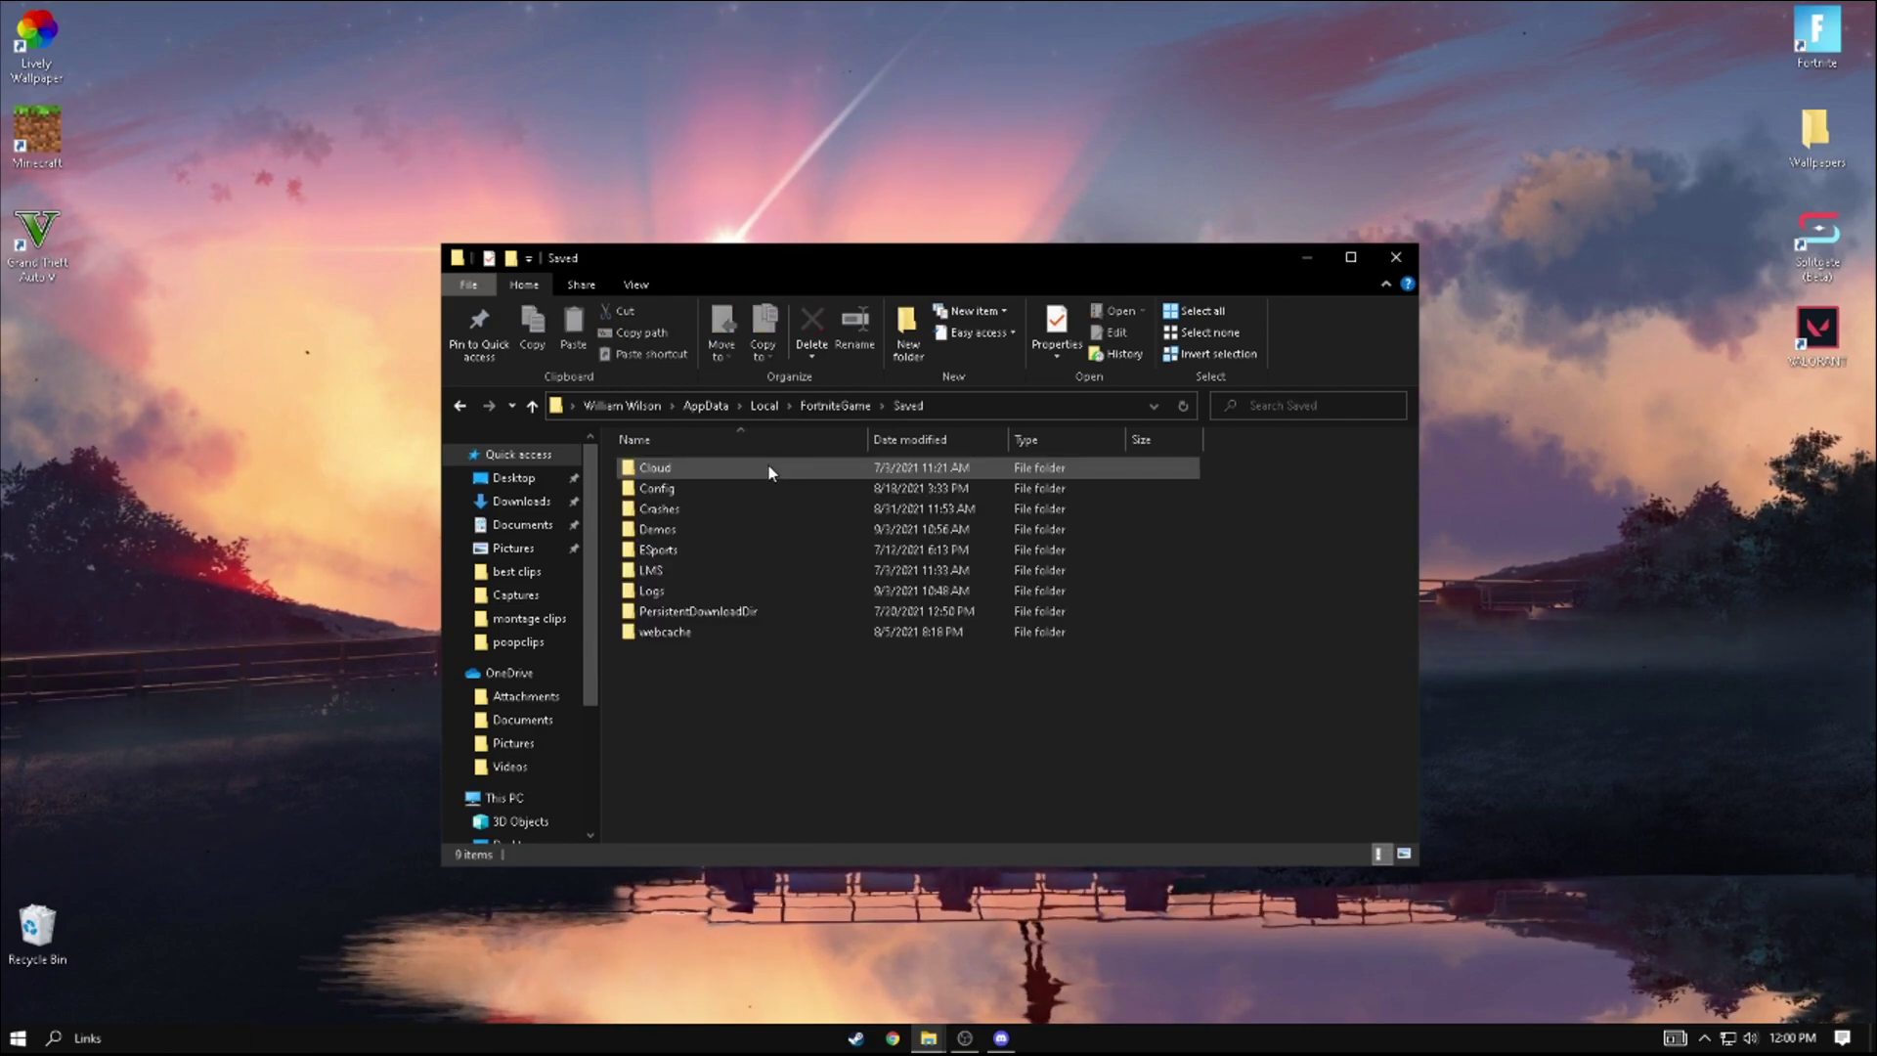
double_click(657, 489)
double_click(675, 488)
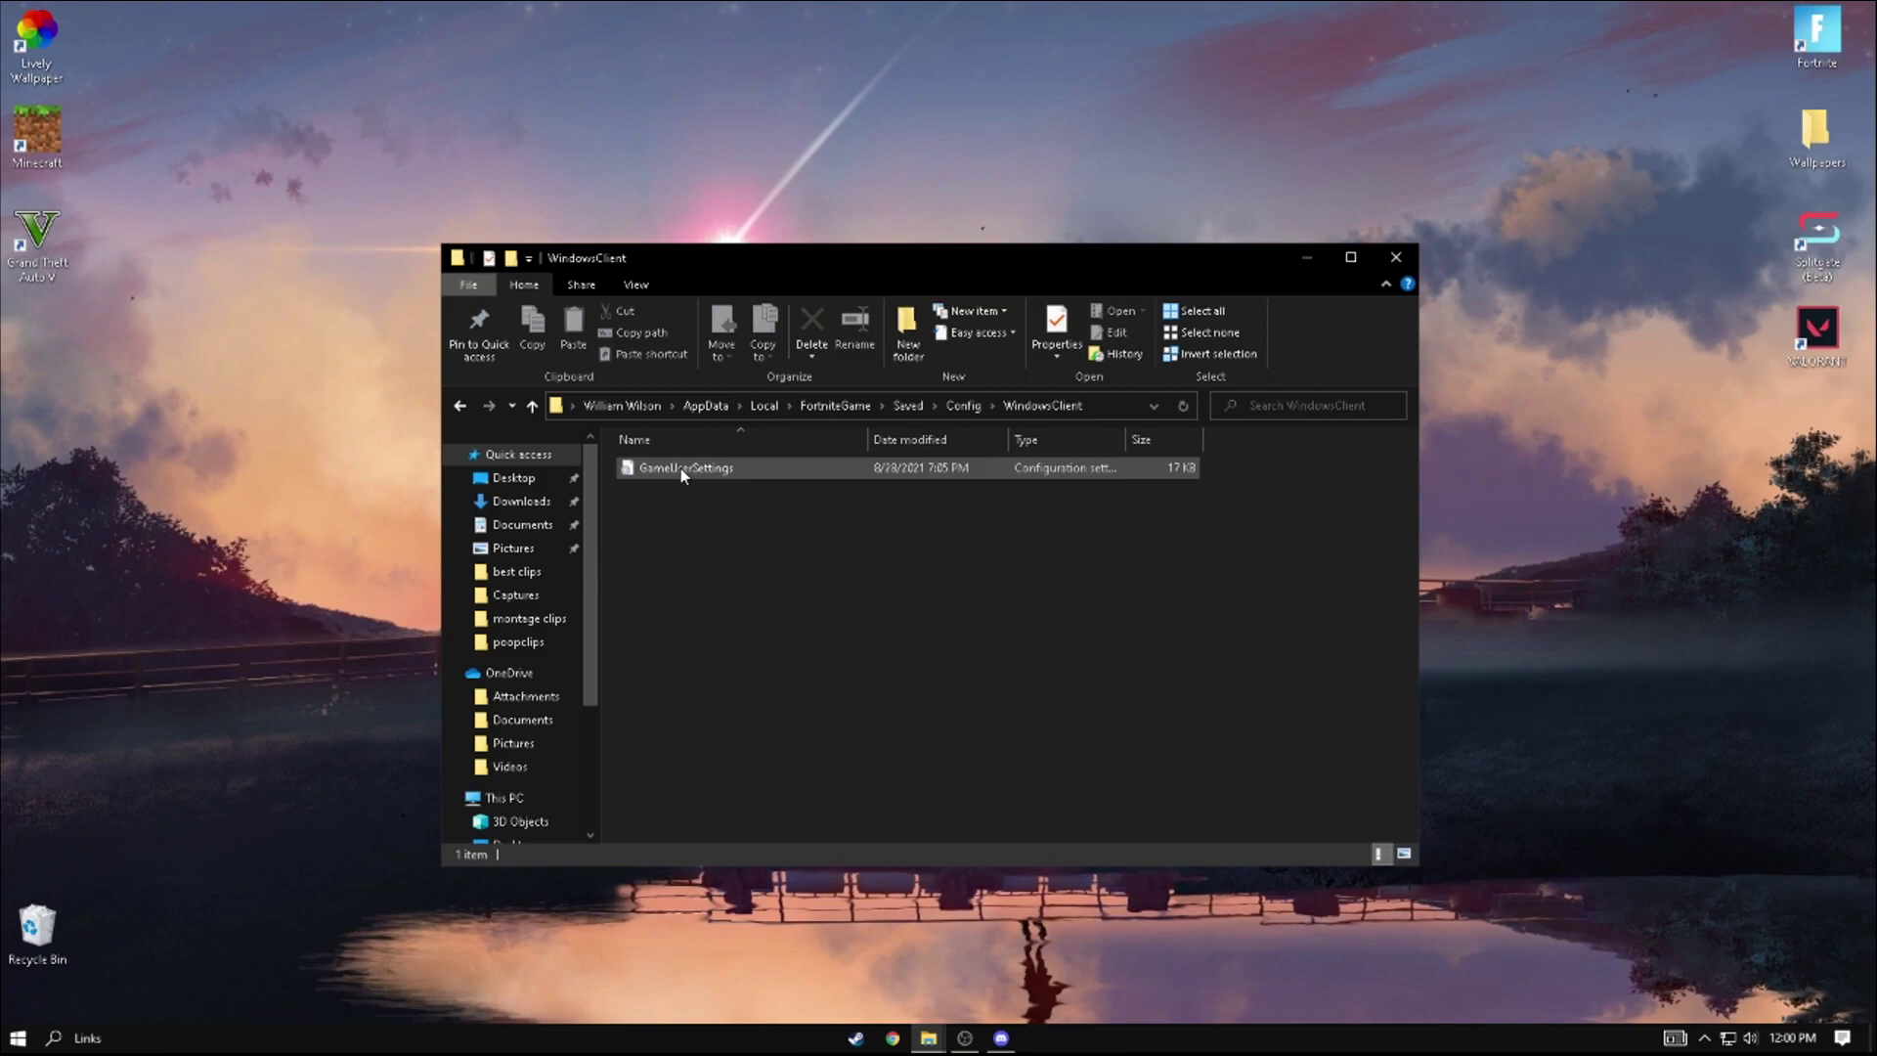
- Check the Read-only attribute in the properties of the GameUserSettings file, and close the dialog
double_click(681, 467)
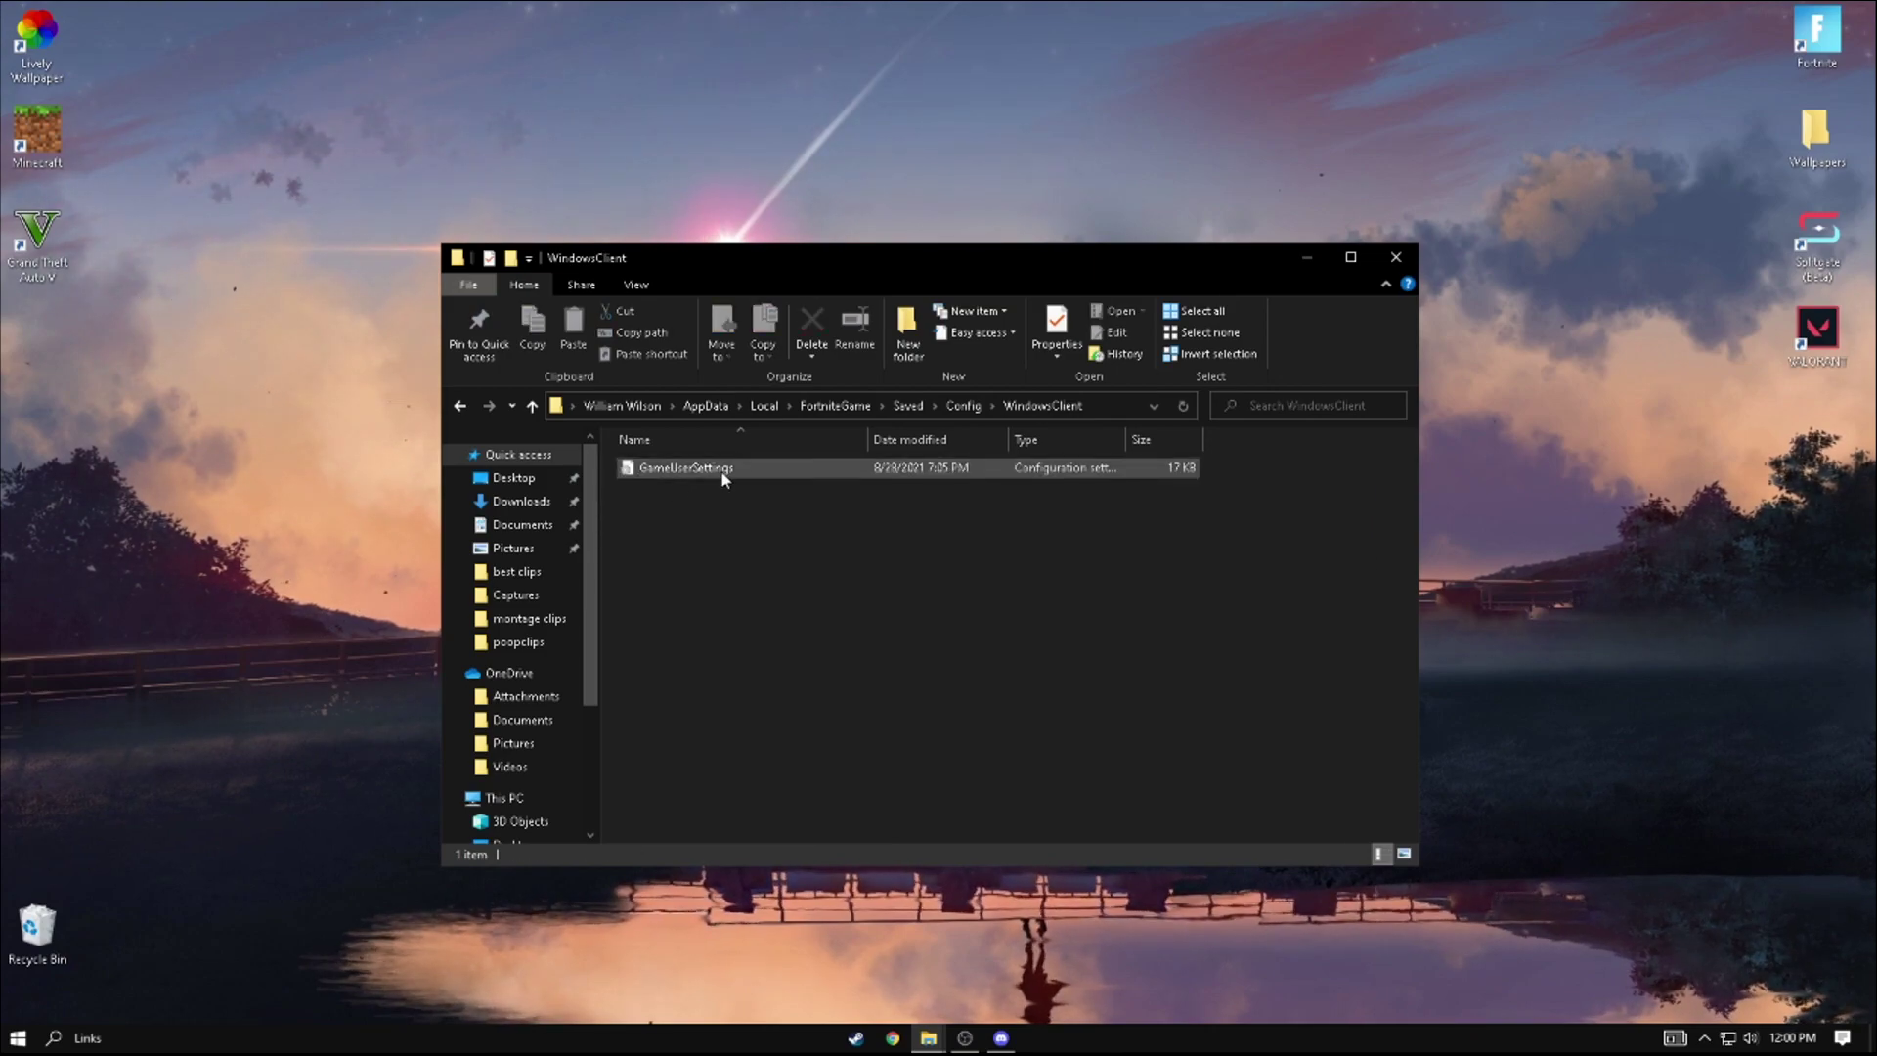
right_click(702, 476)
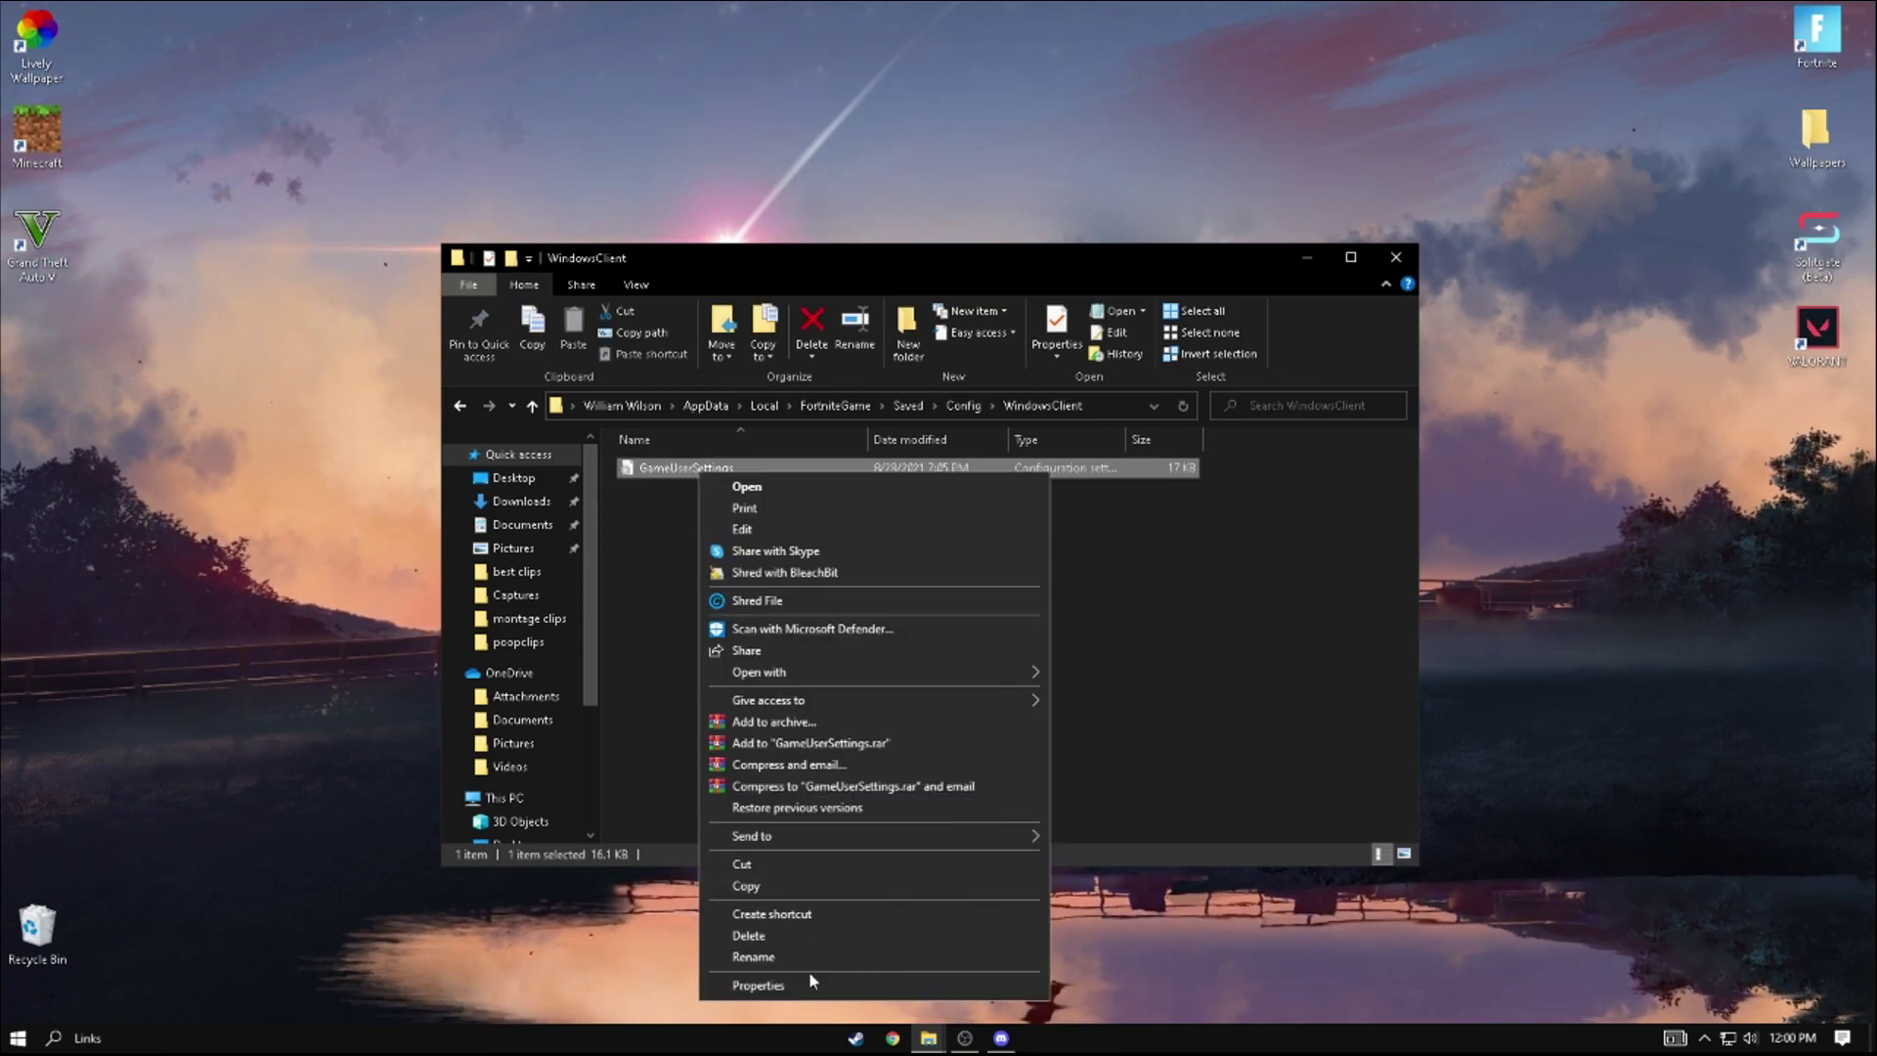
left_click(760, 986)
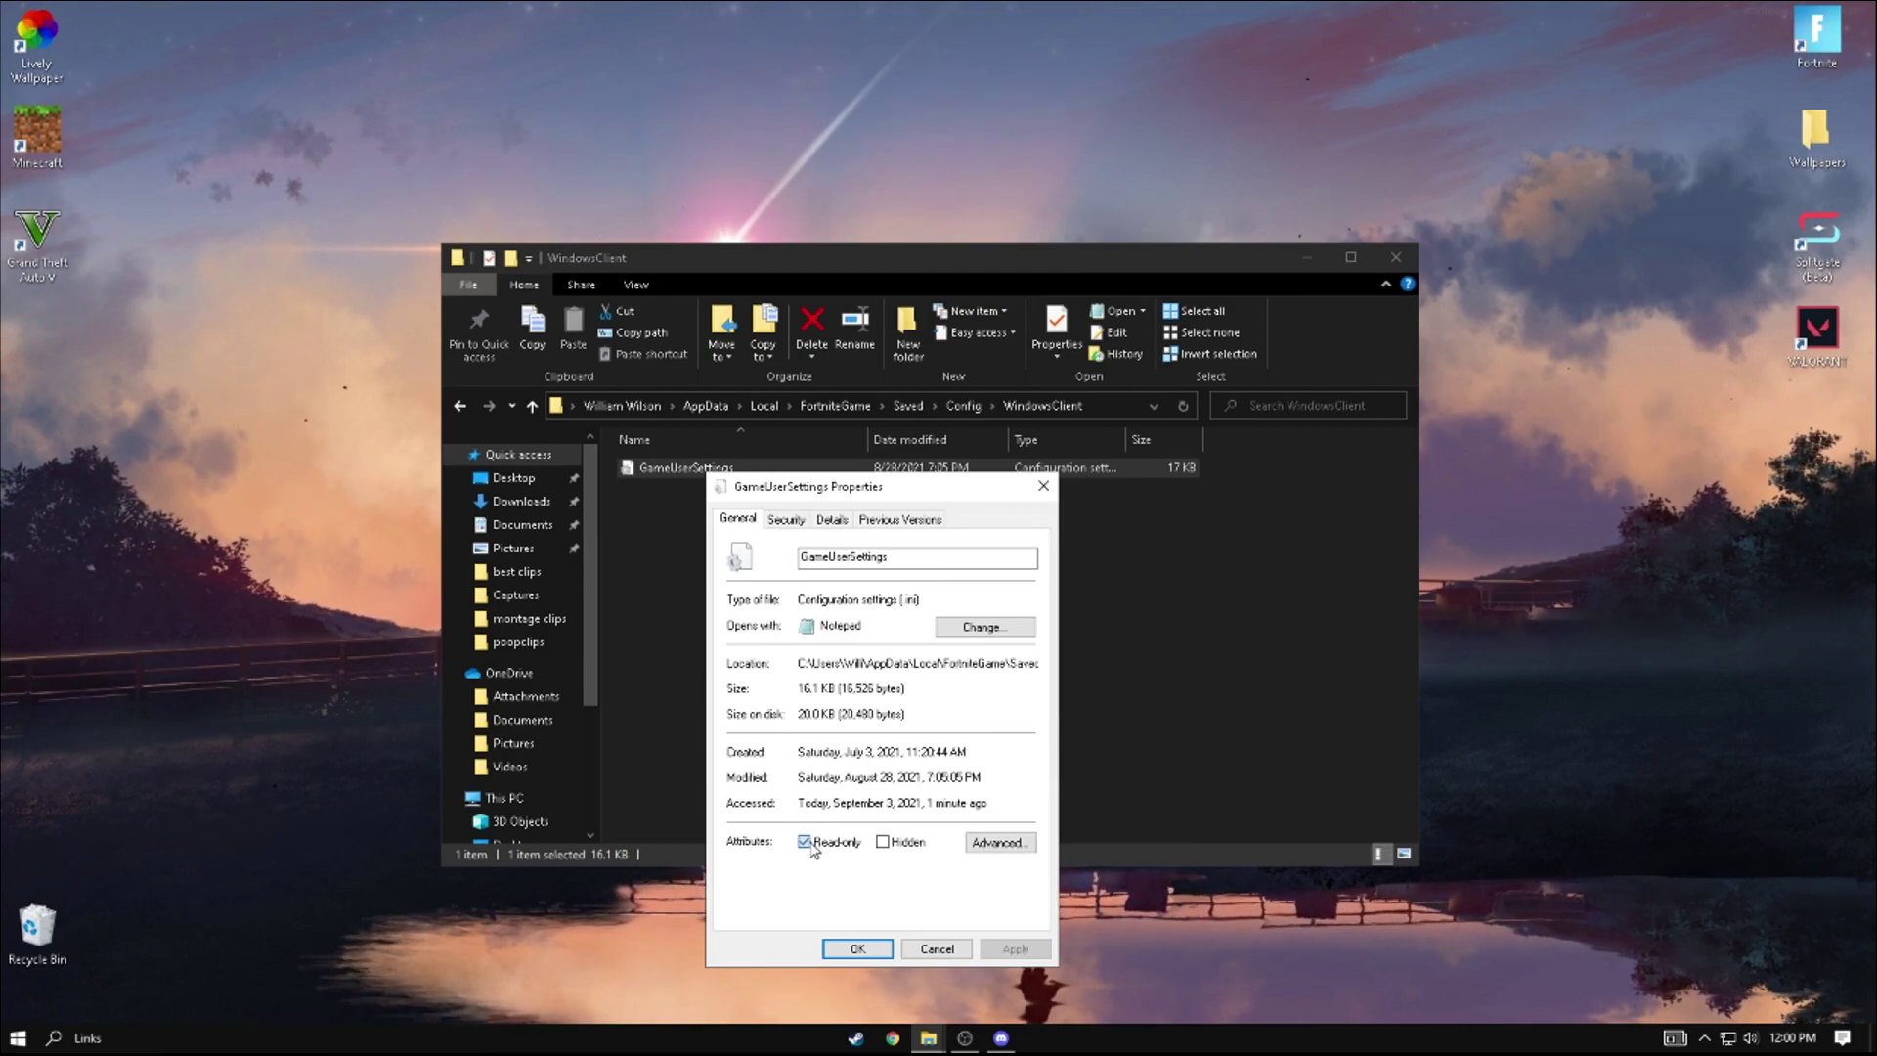
left_click(857, 949)
- Open the GameUserSettings file in Notepad, and review its ScalabilityGroups section and the resolution entries above it
double_click(715, 474)
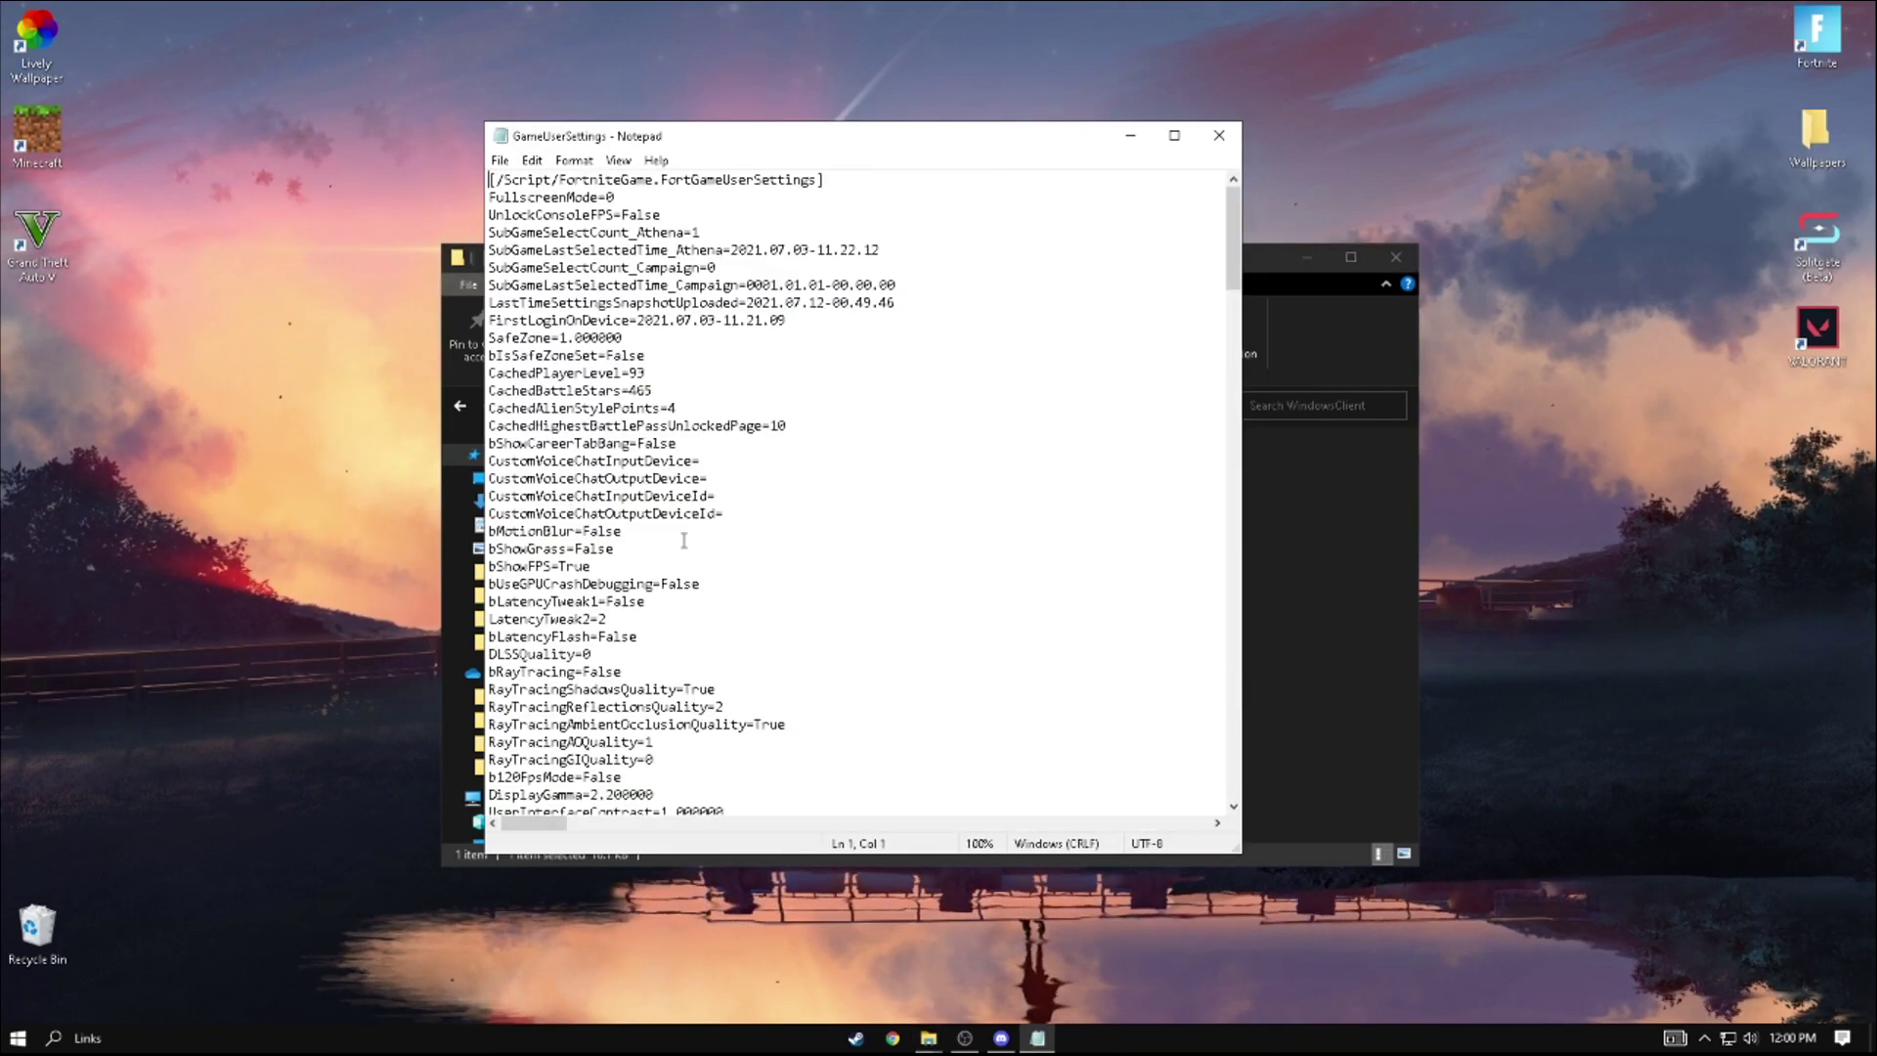
left_click_drag(1234, 219, 1242, 740)
scroll(655, 464, "up", 7)
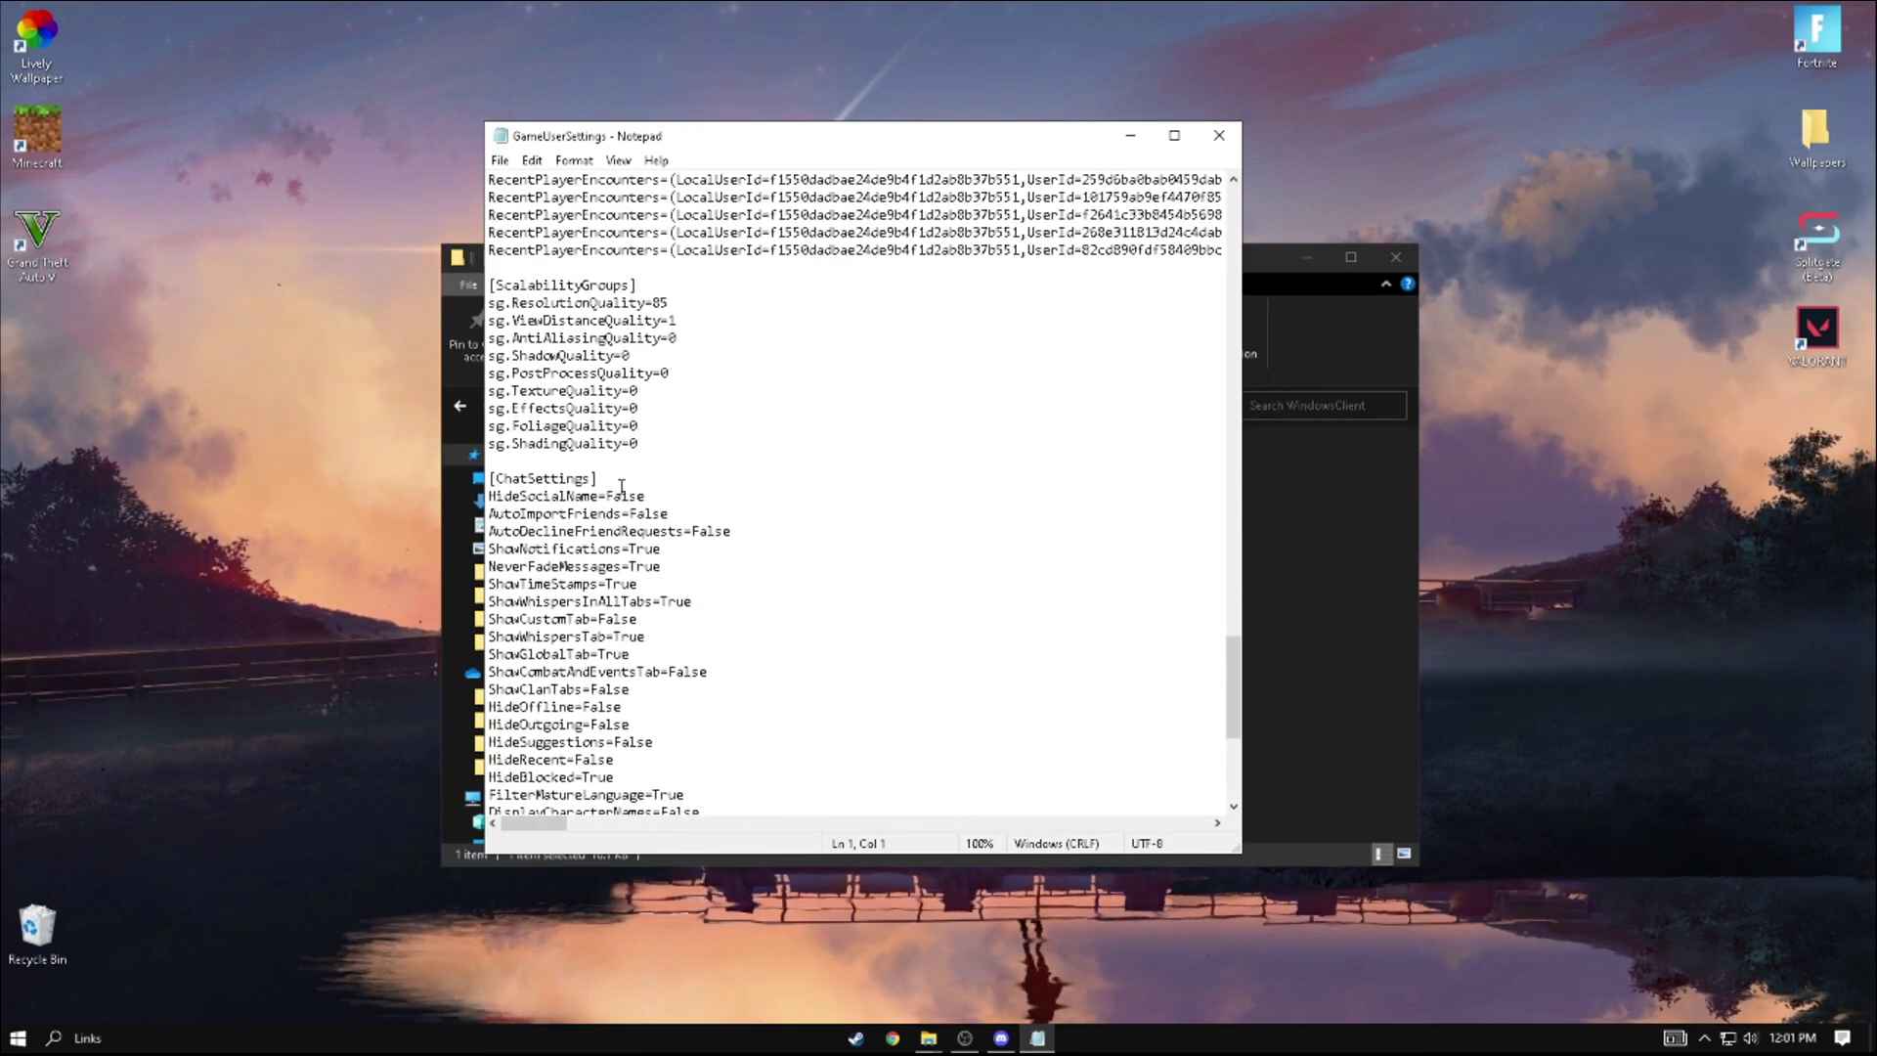
scroll(656, 465, "up", 3)
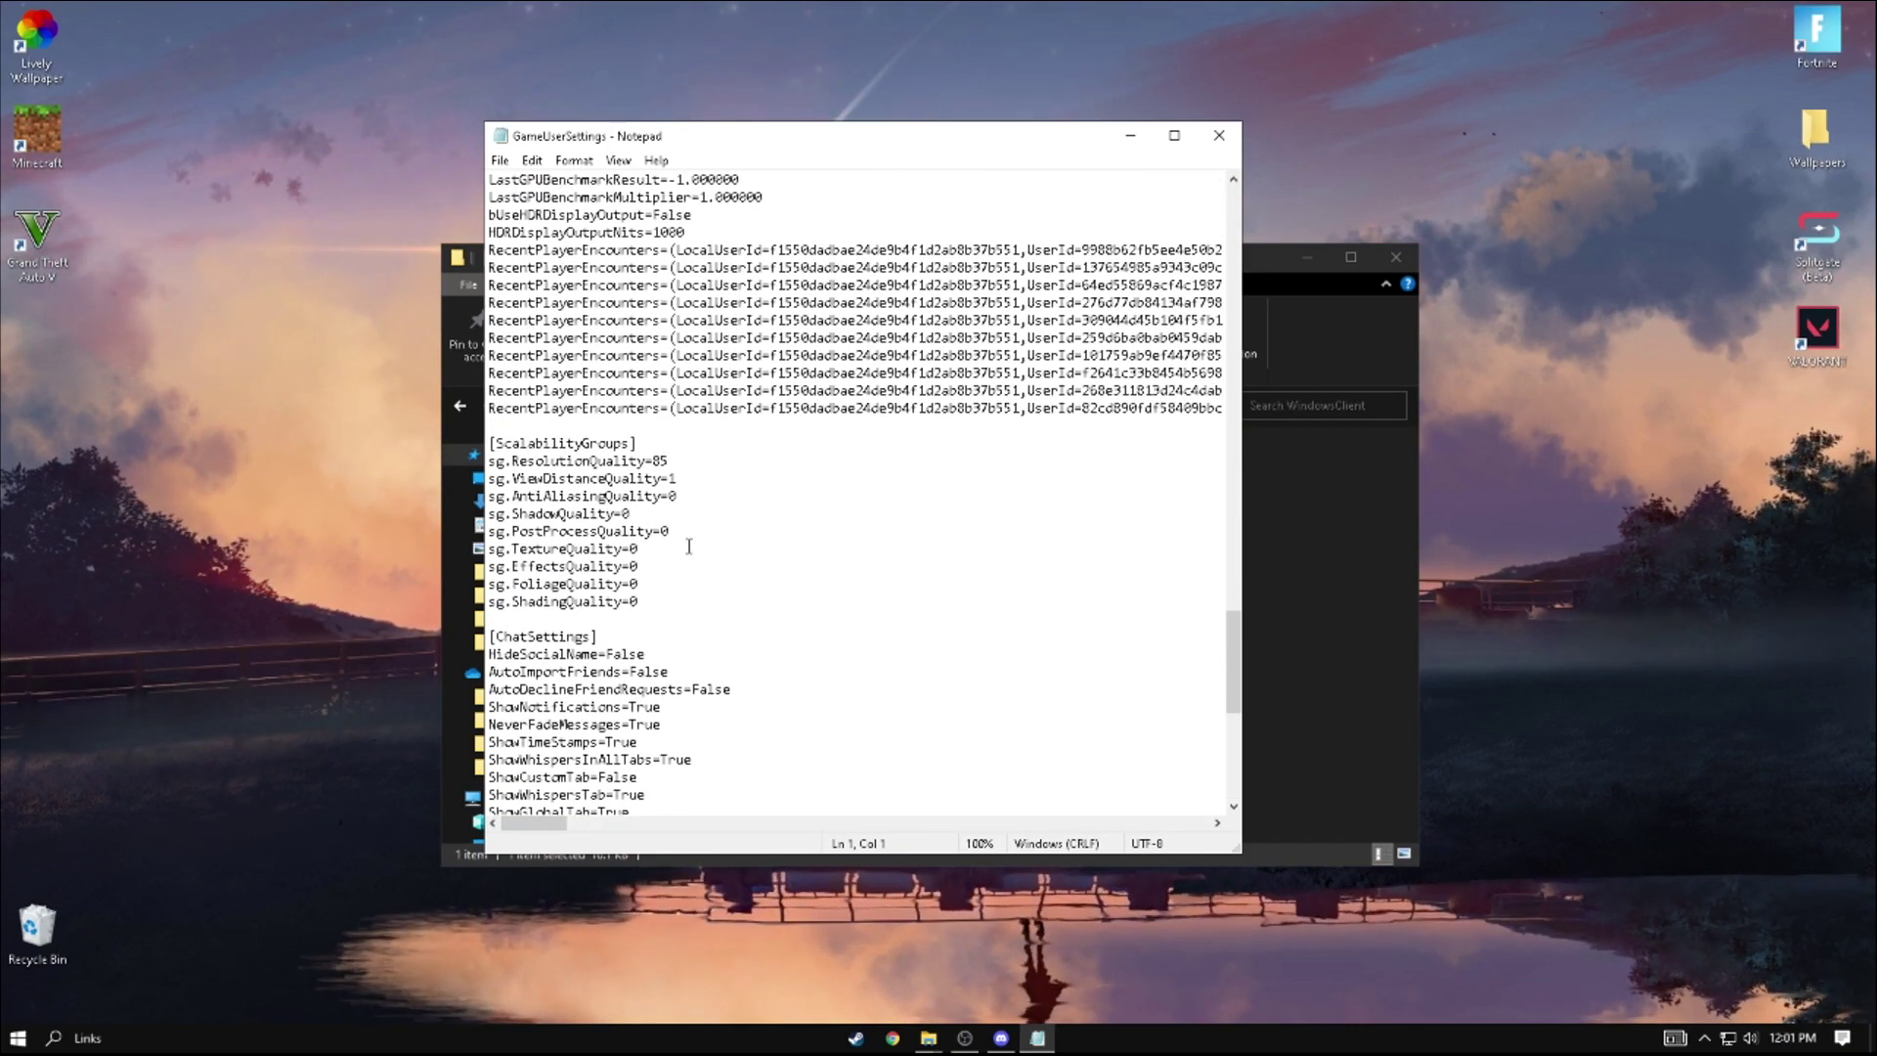
scroll(590, 468, "up", 2)
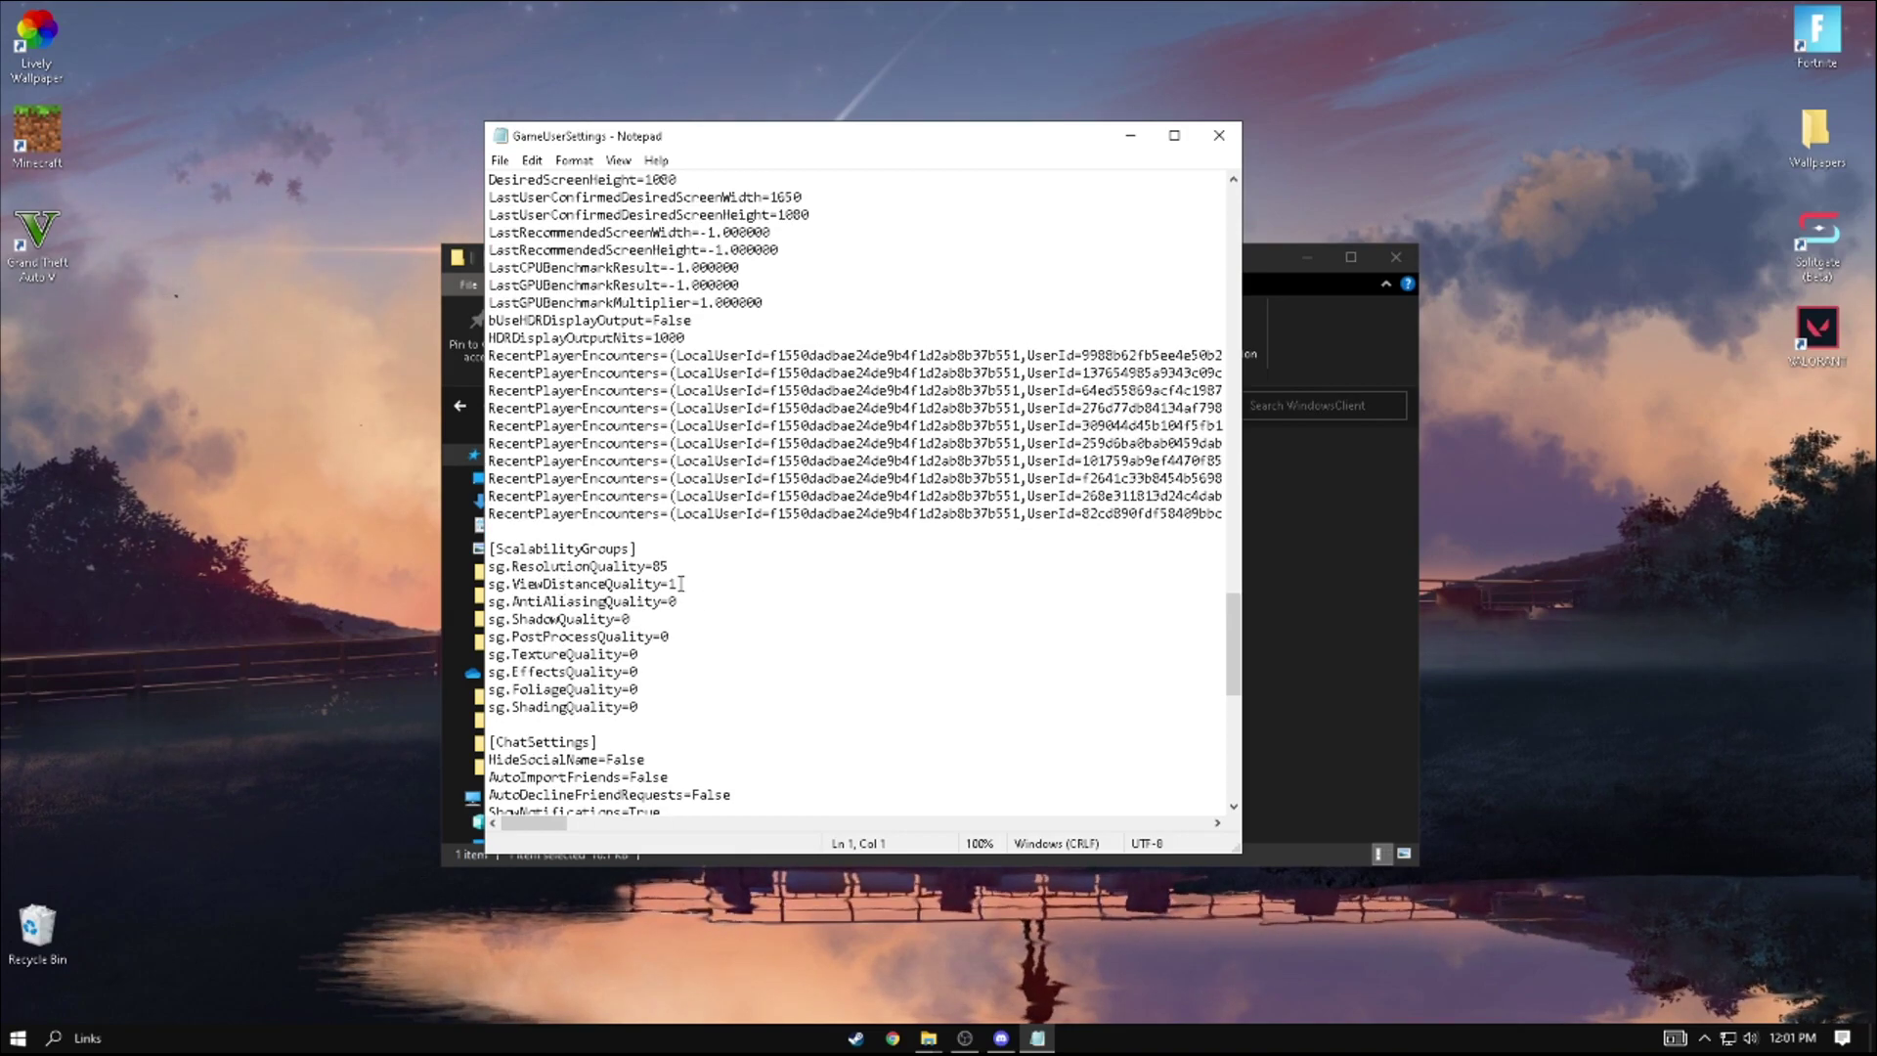
scroll(1234, 611, "up", 3)
left_click_drag(1235, 611, 1285, 555)
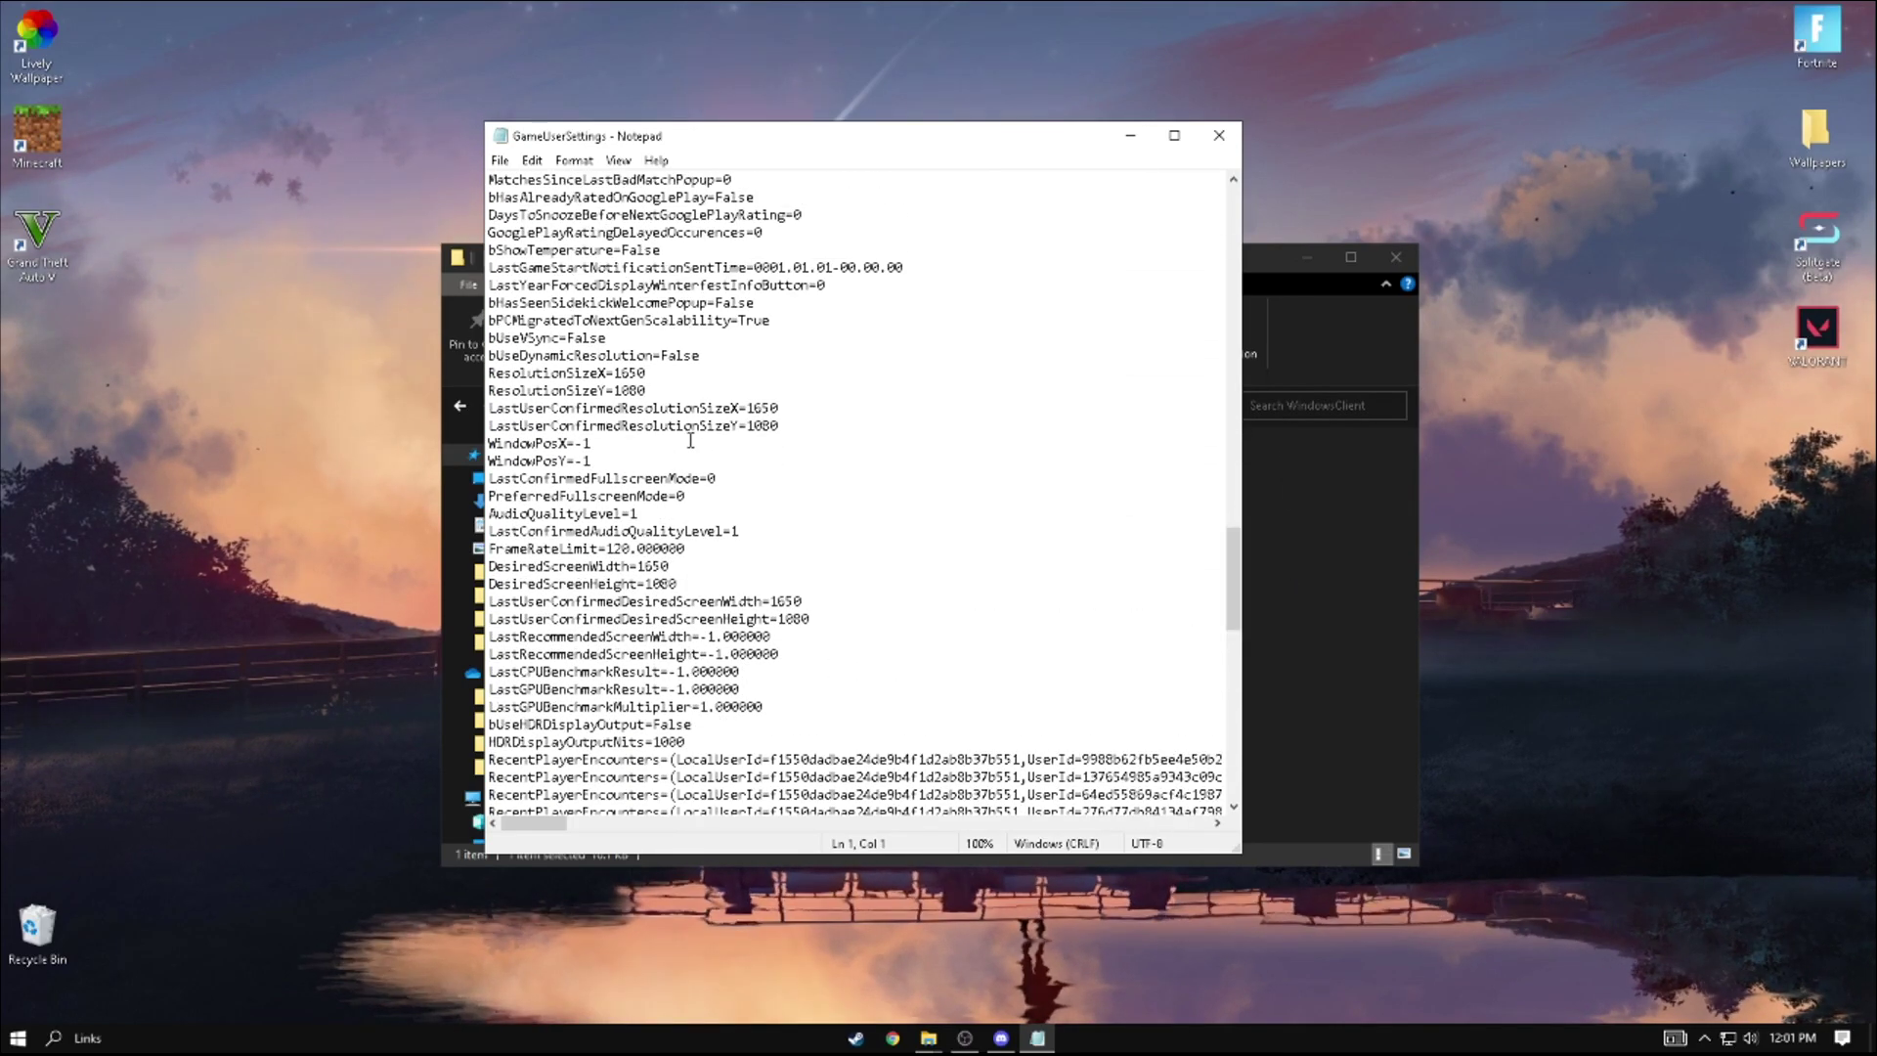
scroll(582, 403, "up", 1)
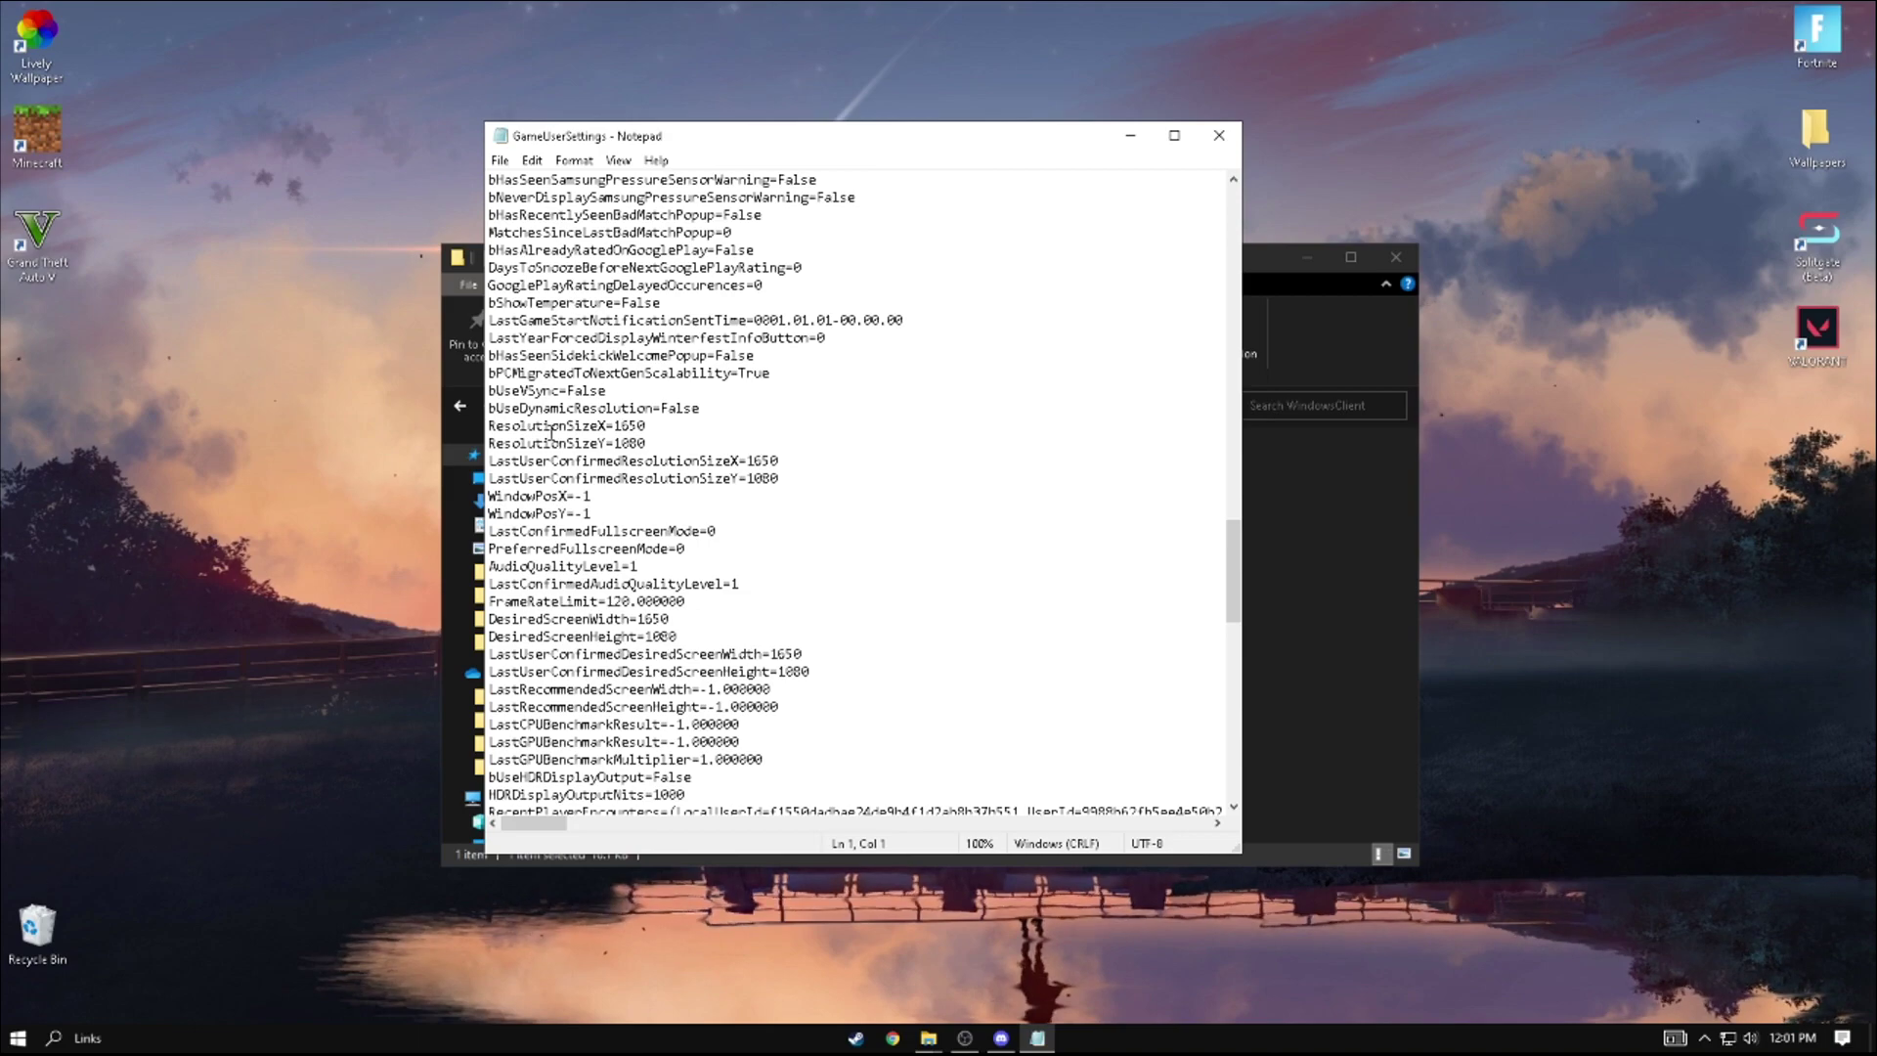
- Highlight the entries for resolution size, last confirmed resolution, desired screen size and last confirmed desired screen size
left_click_drag(491, 443, 614, 448)
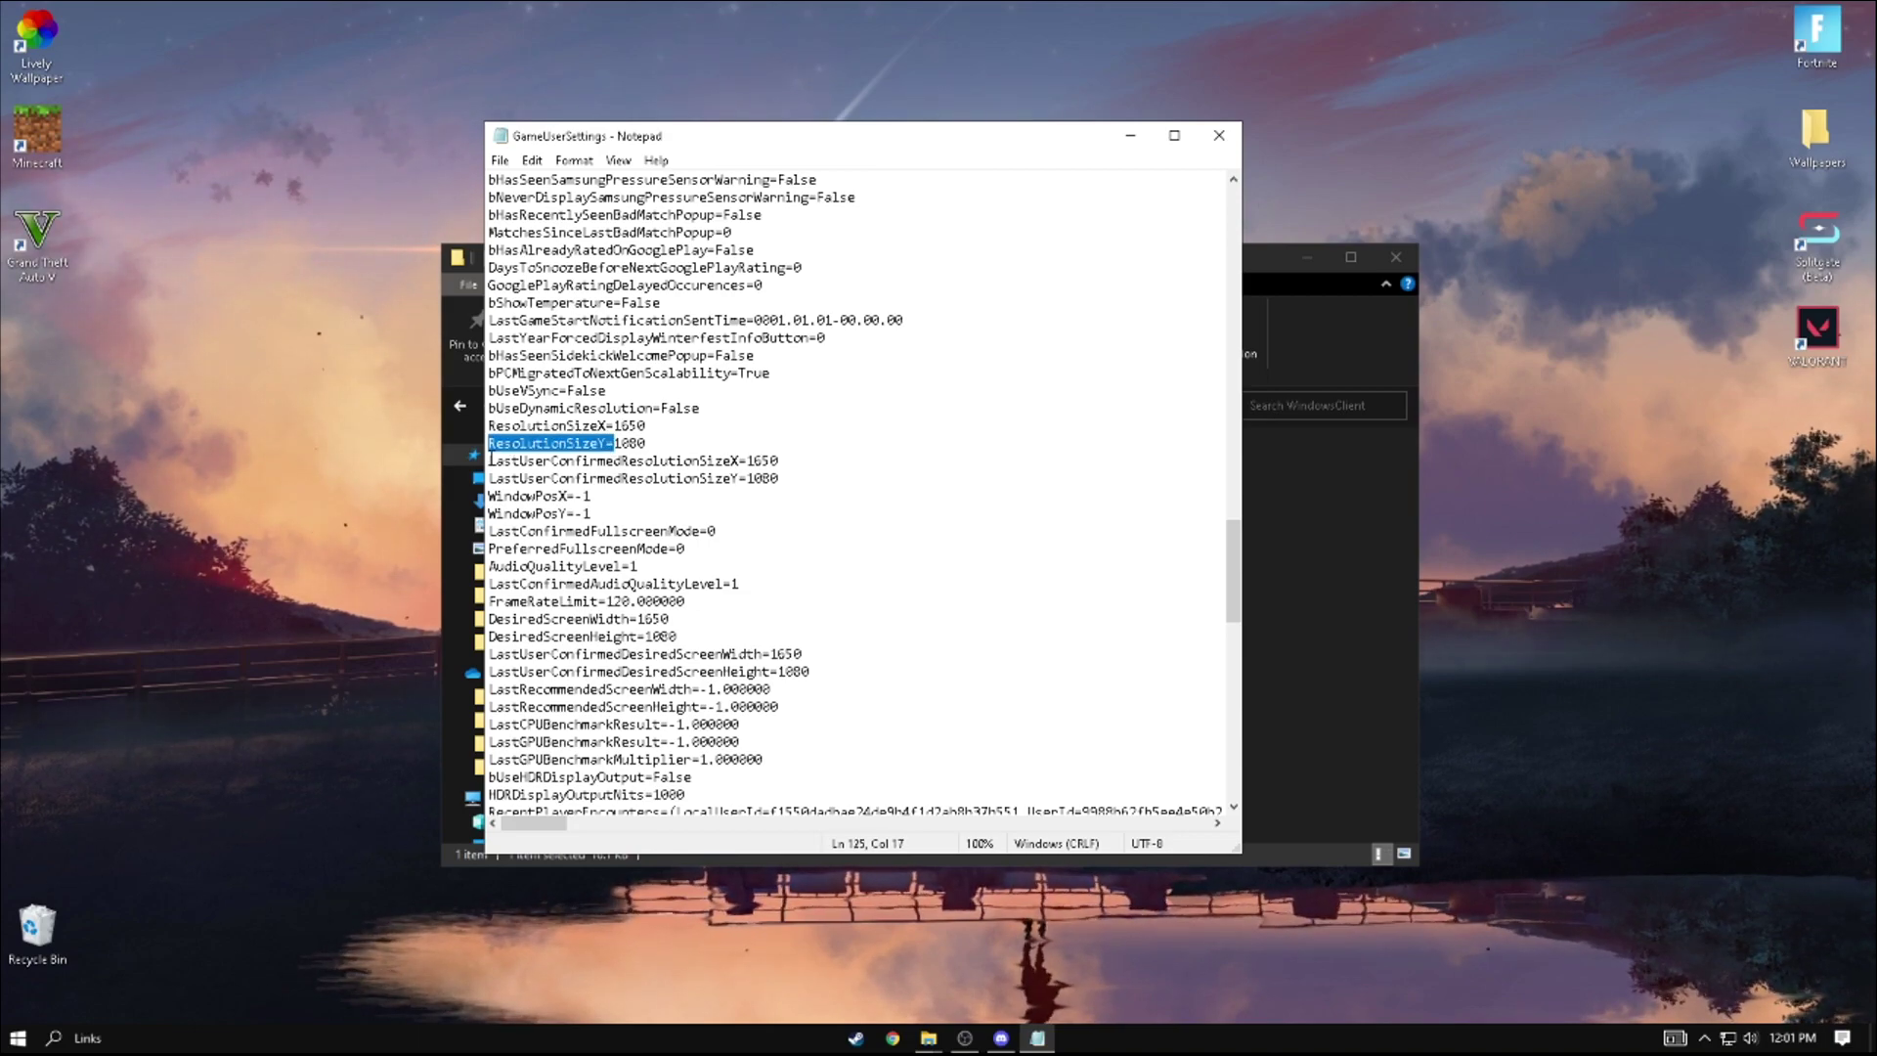
left_click_drag(491, 461, 768, 479)
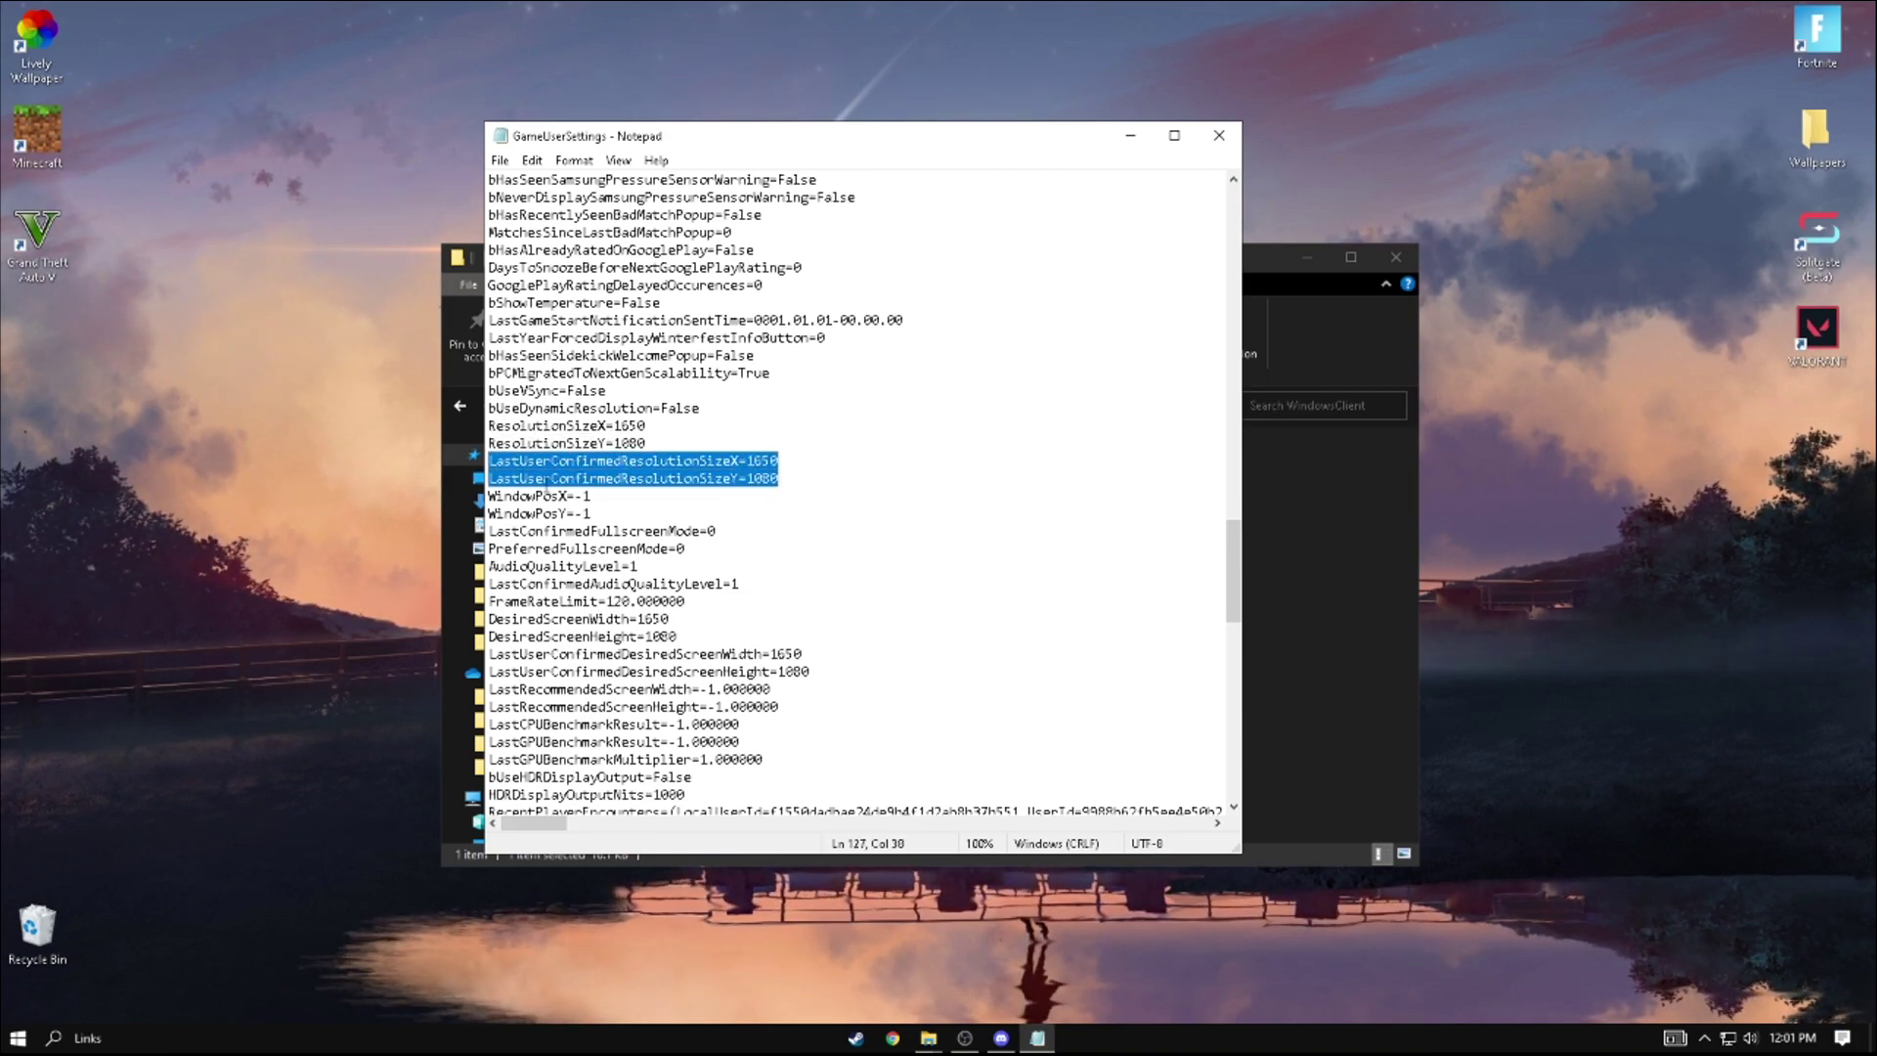
left_click(590, 478)
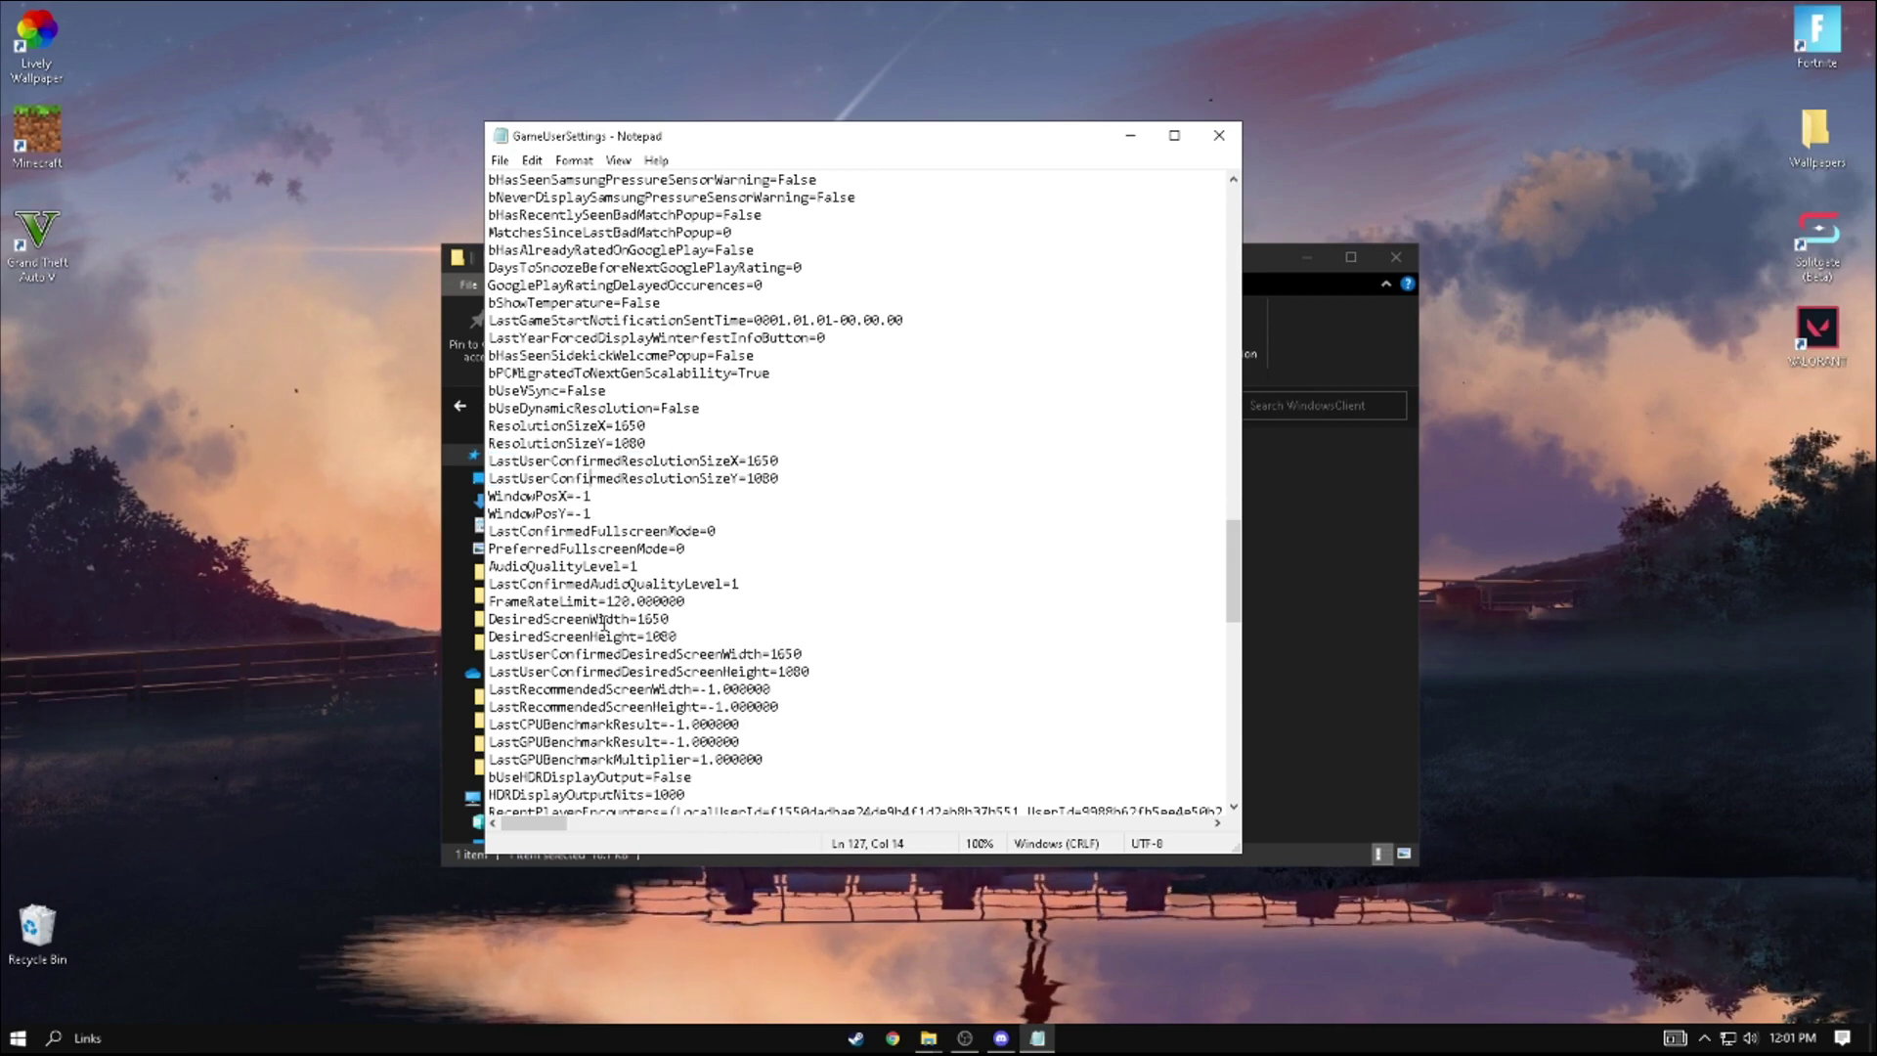
left_click_drag(494, 623, 680, 637)
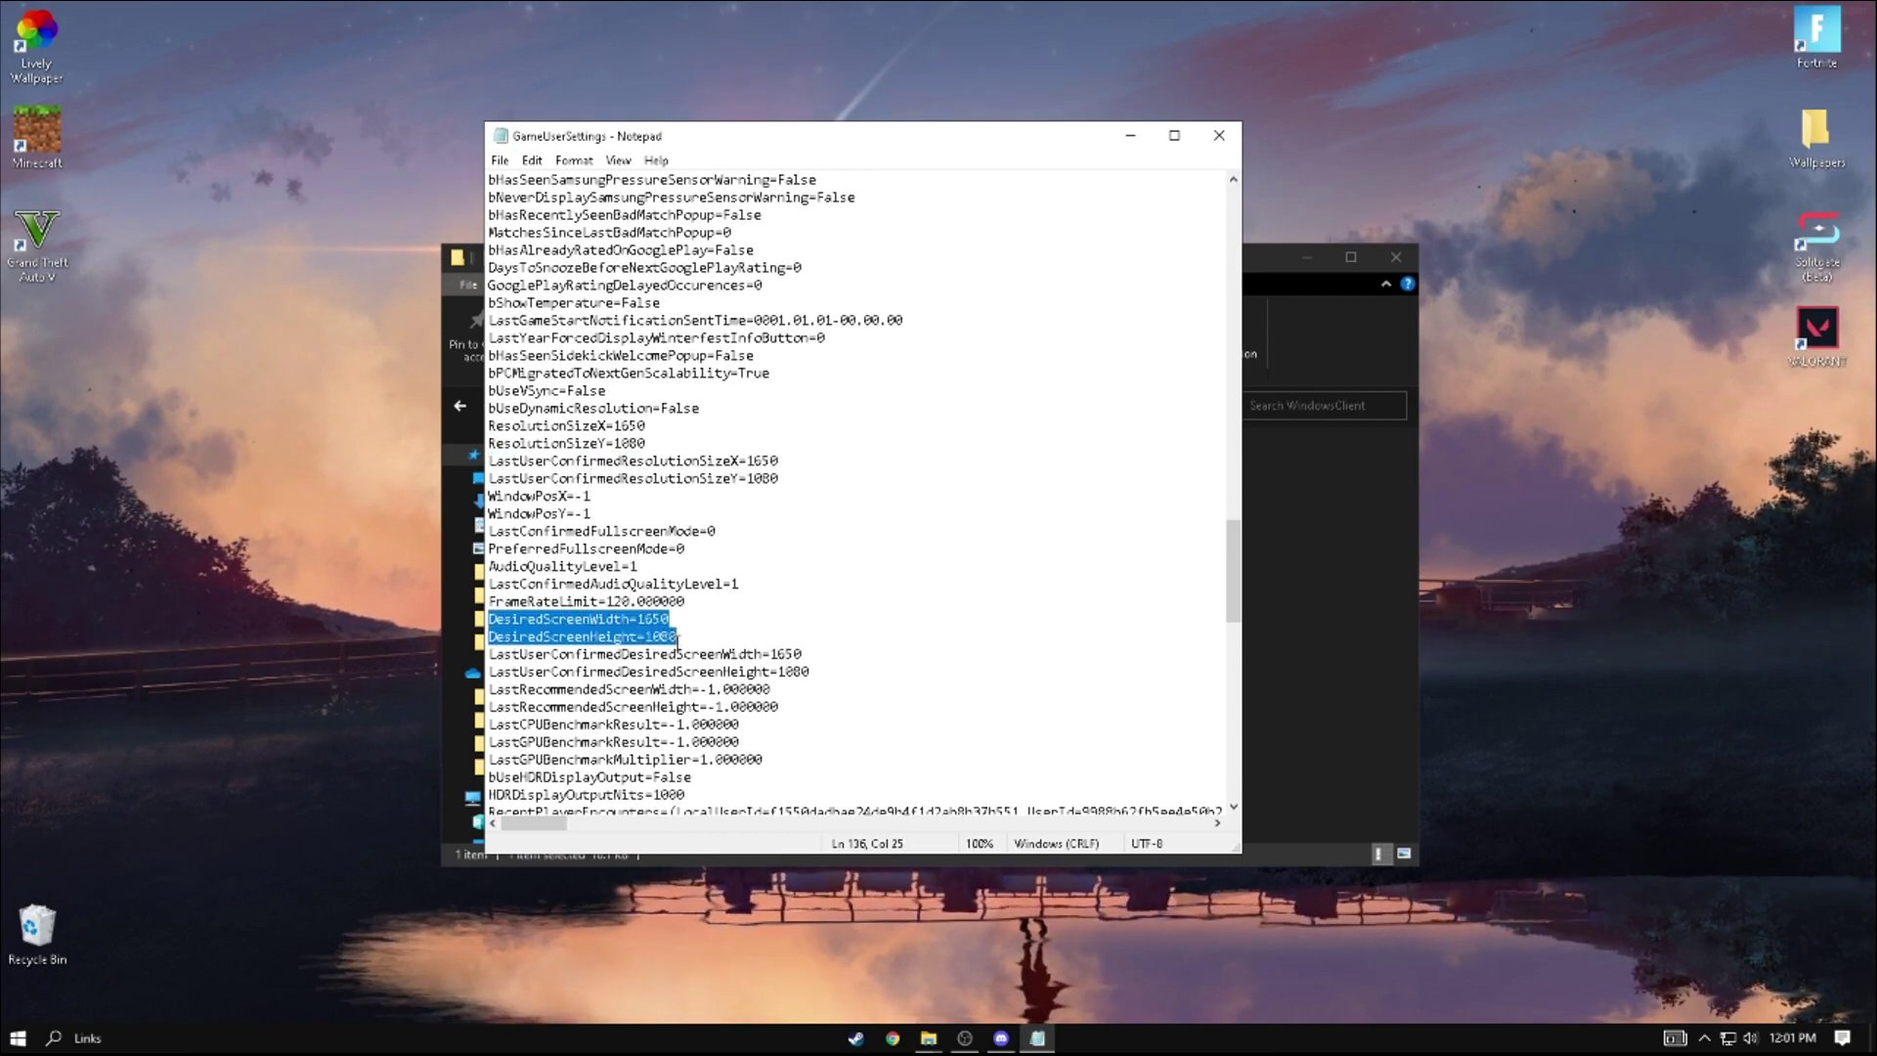
left_click(668, 653)
left_click_drag(488, 655, 810, 672)
- Save the GameUserSettings file with bDisableMouseAcceleration set to False, and close Notepad
key("ctrl+z")
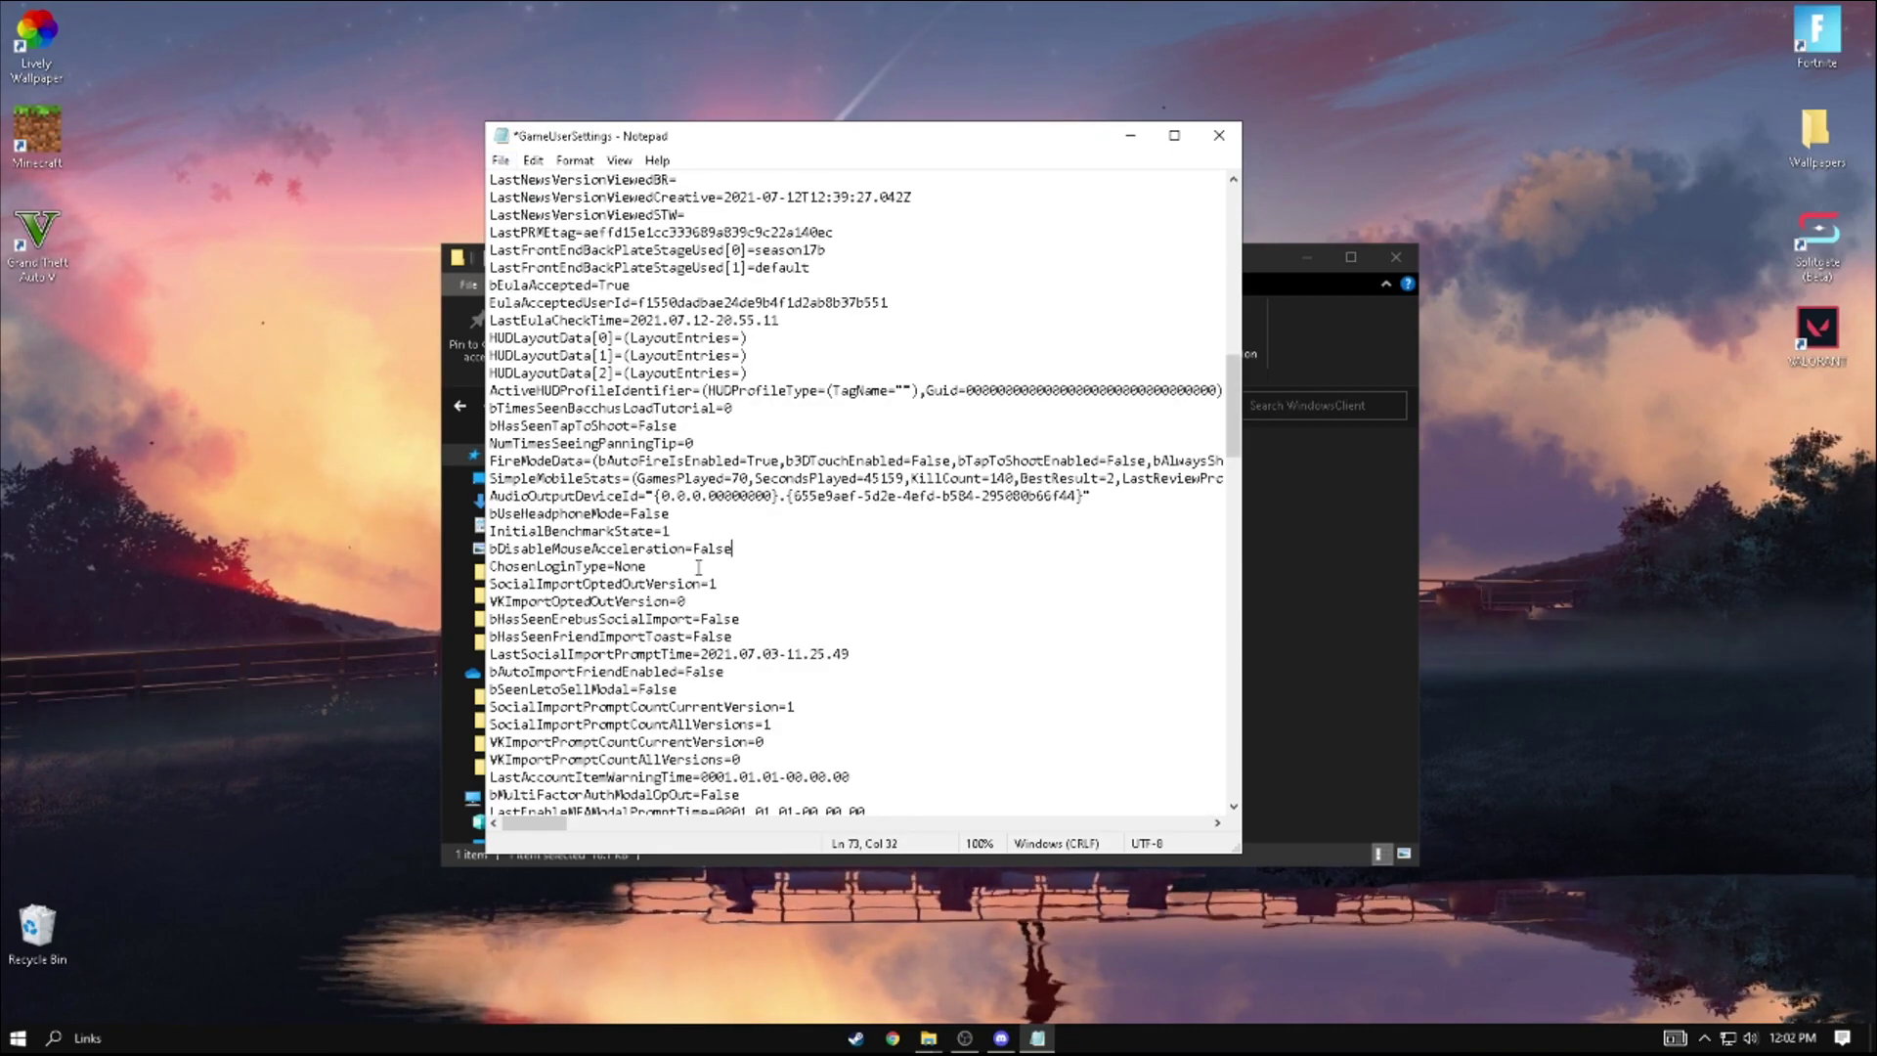
scroll(678, 691, "up", 8)
scroll(678, 691, "up", 9)
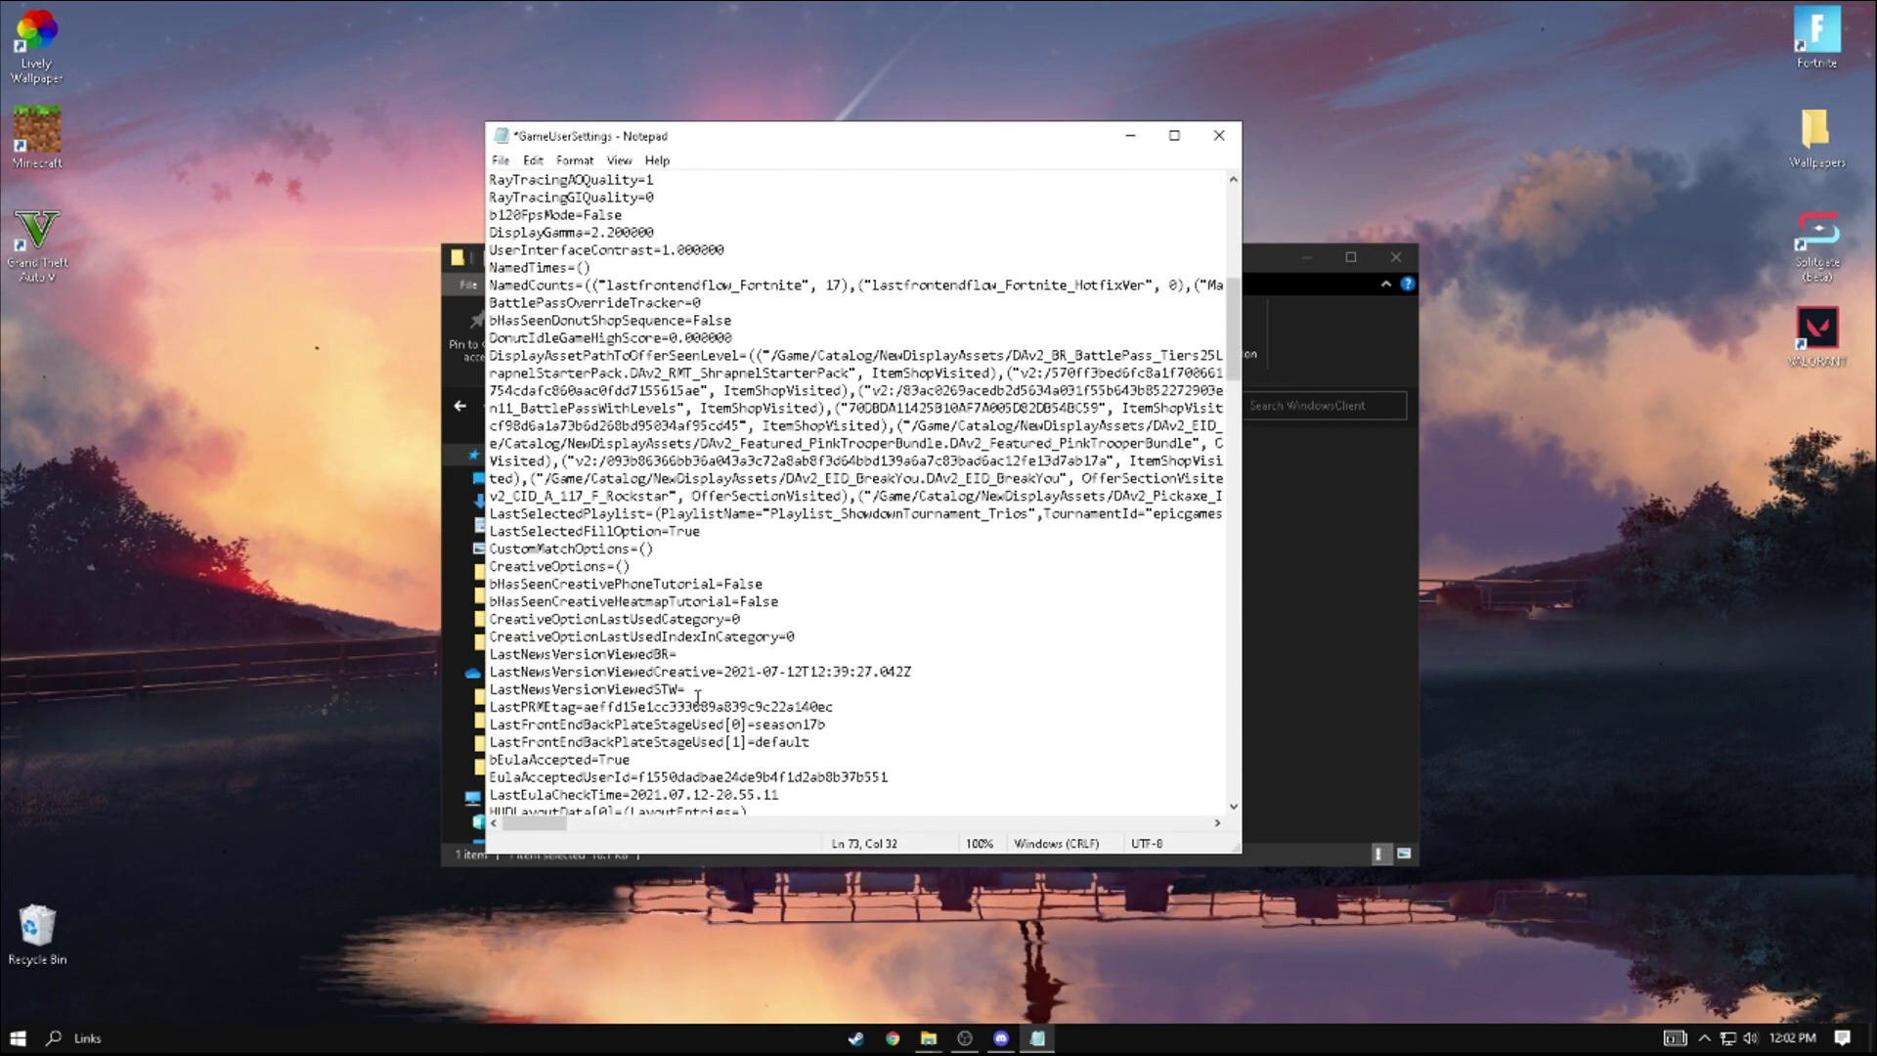
left_click(500, 161)
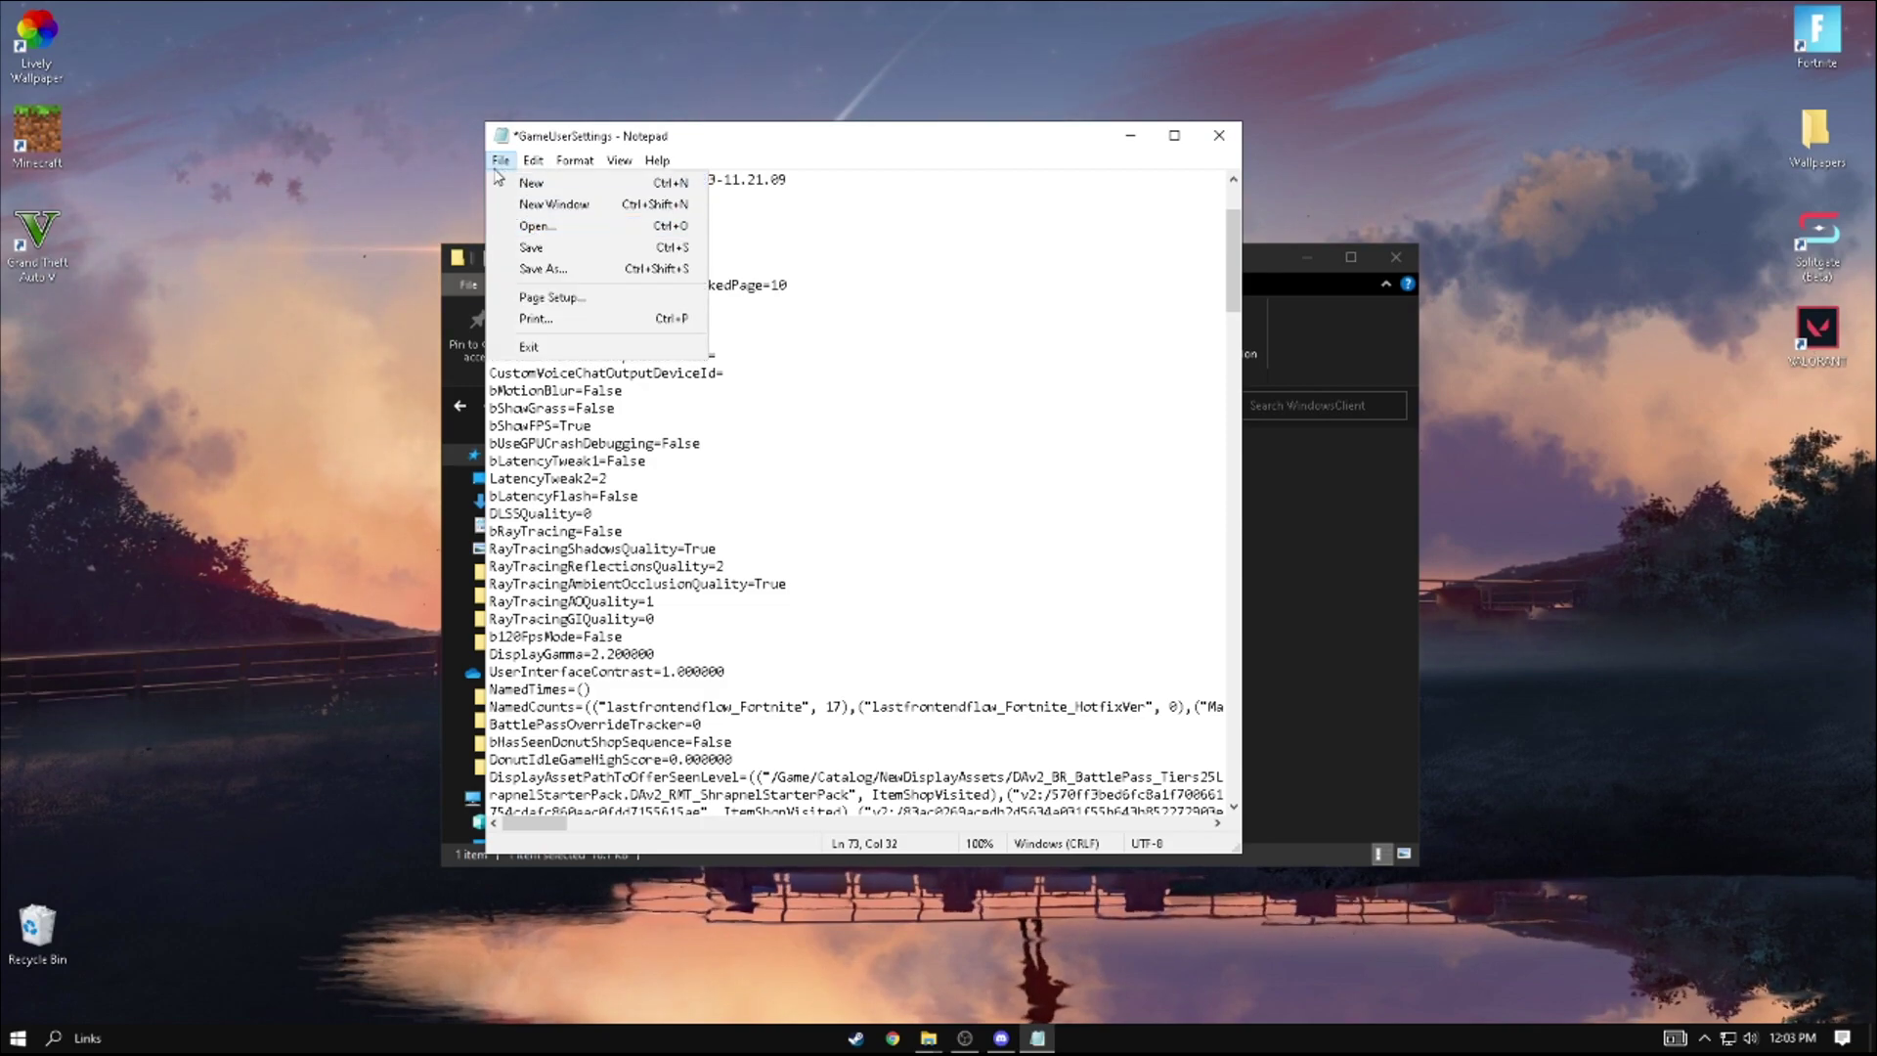
left_click(504, 166)
left_click(502, 161)
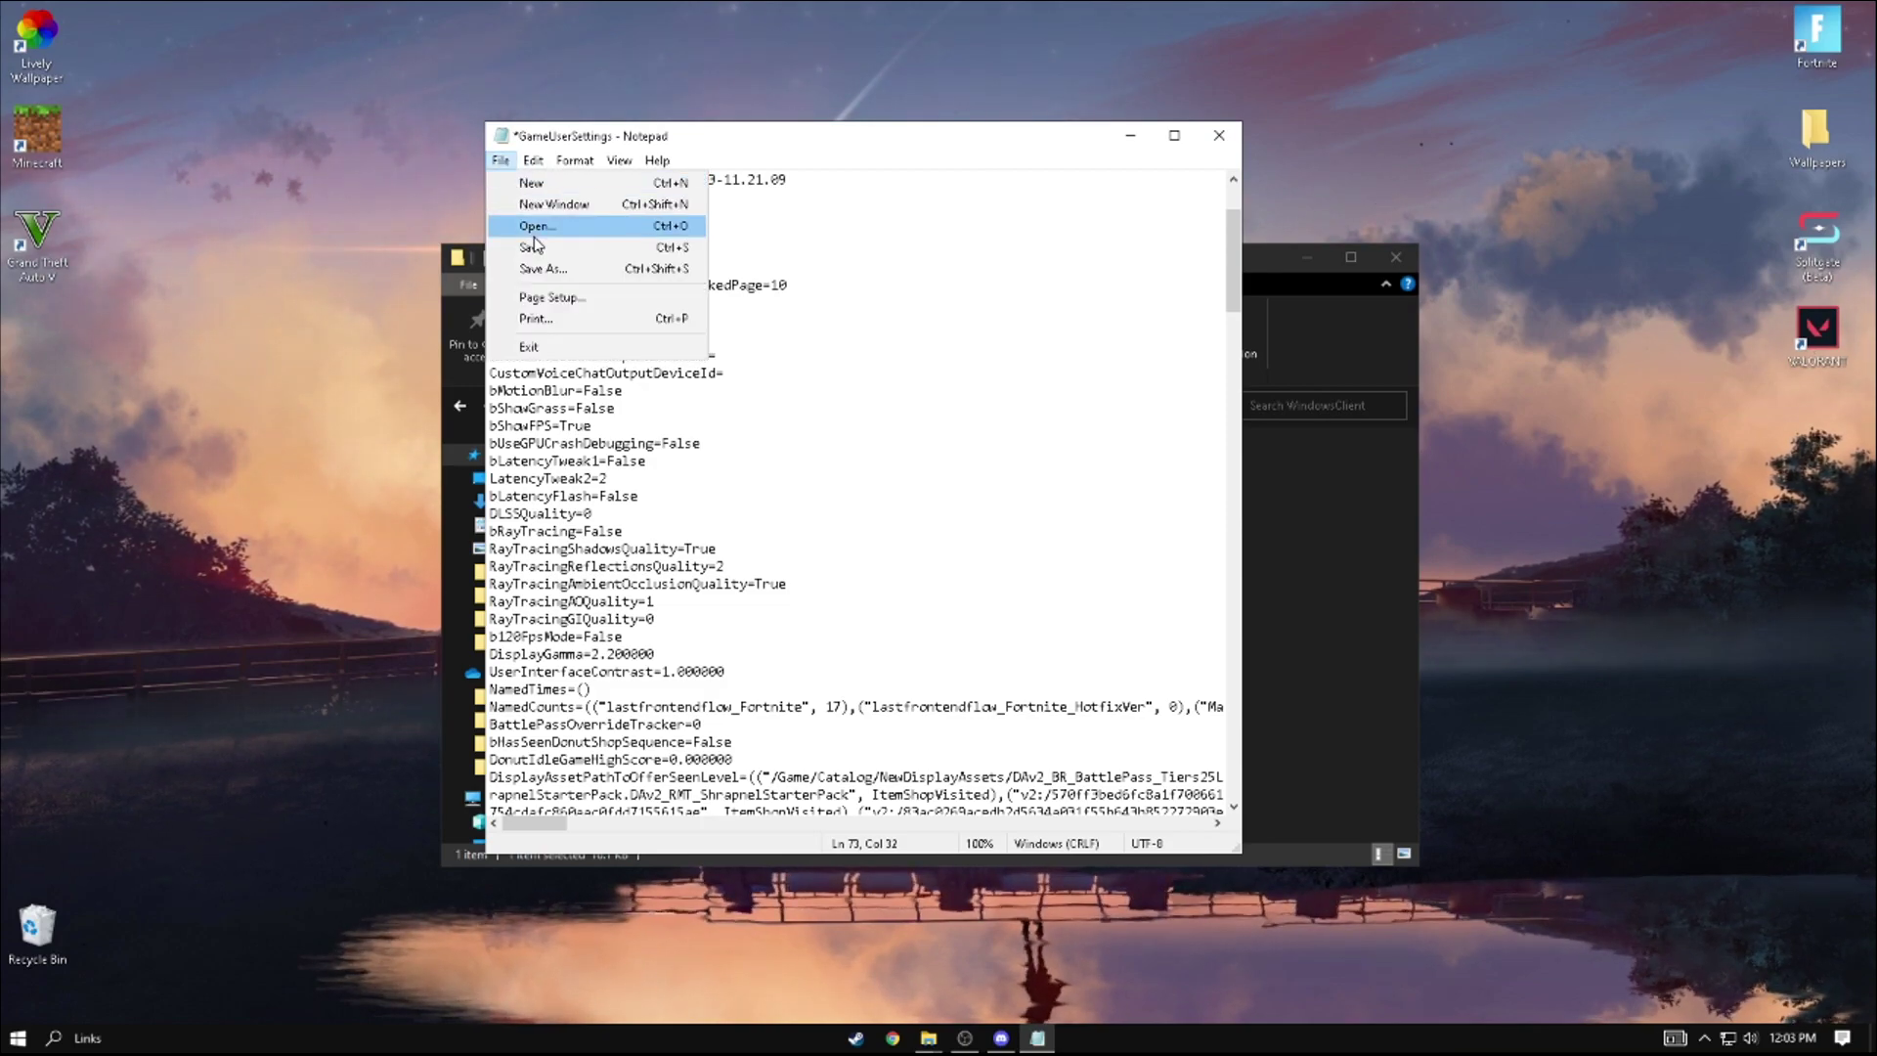
left_click(537, 243)
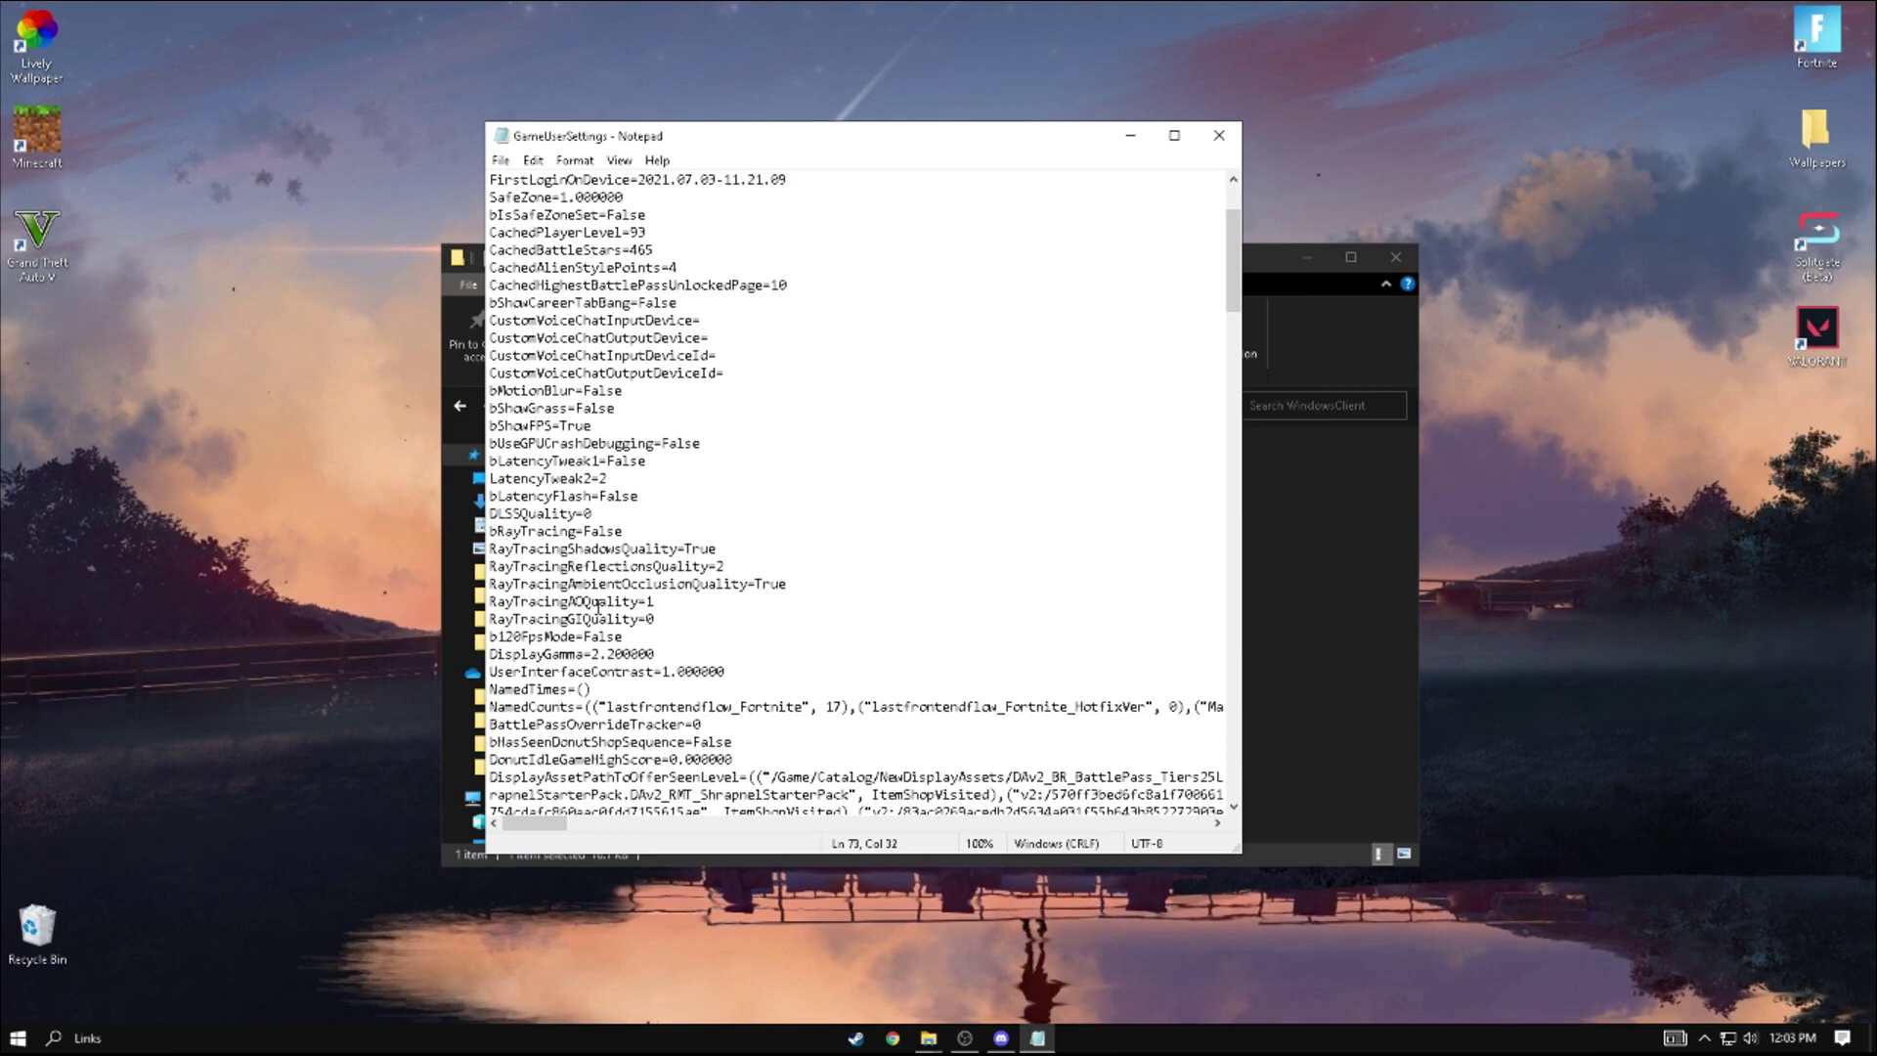
scroll(593, 601, "up", 3)
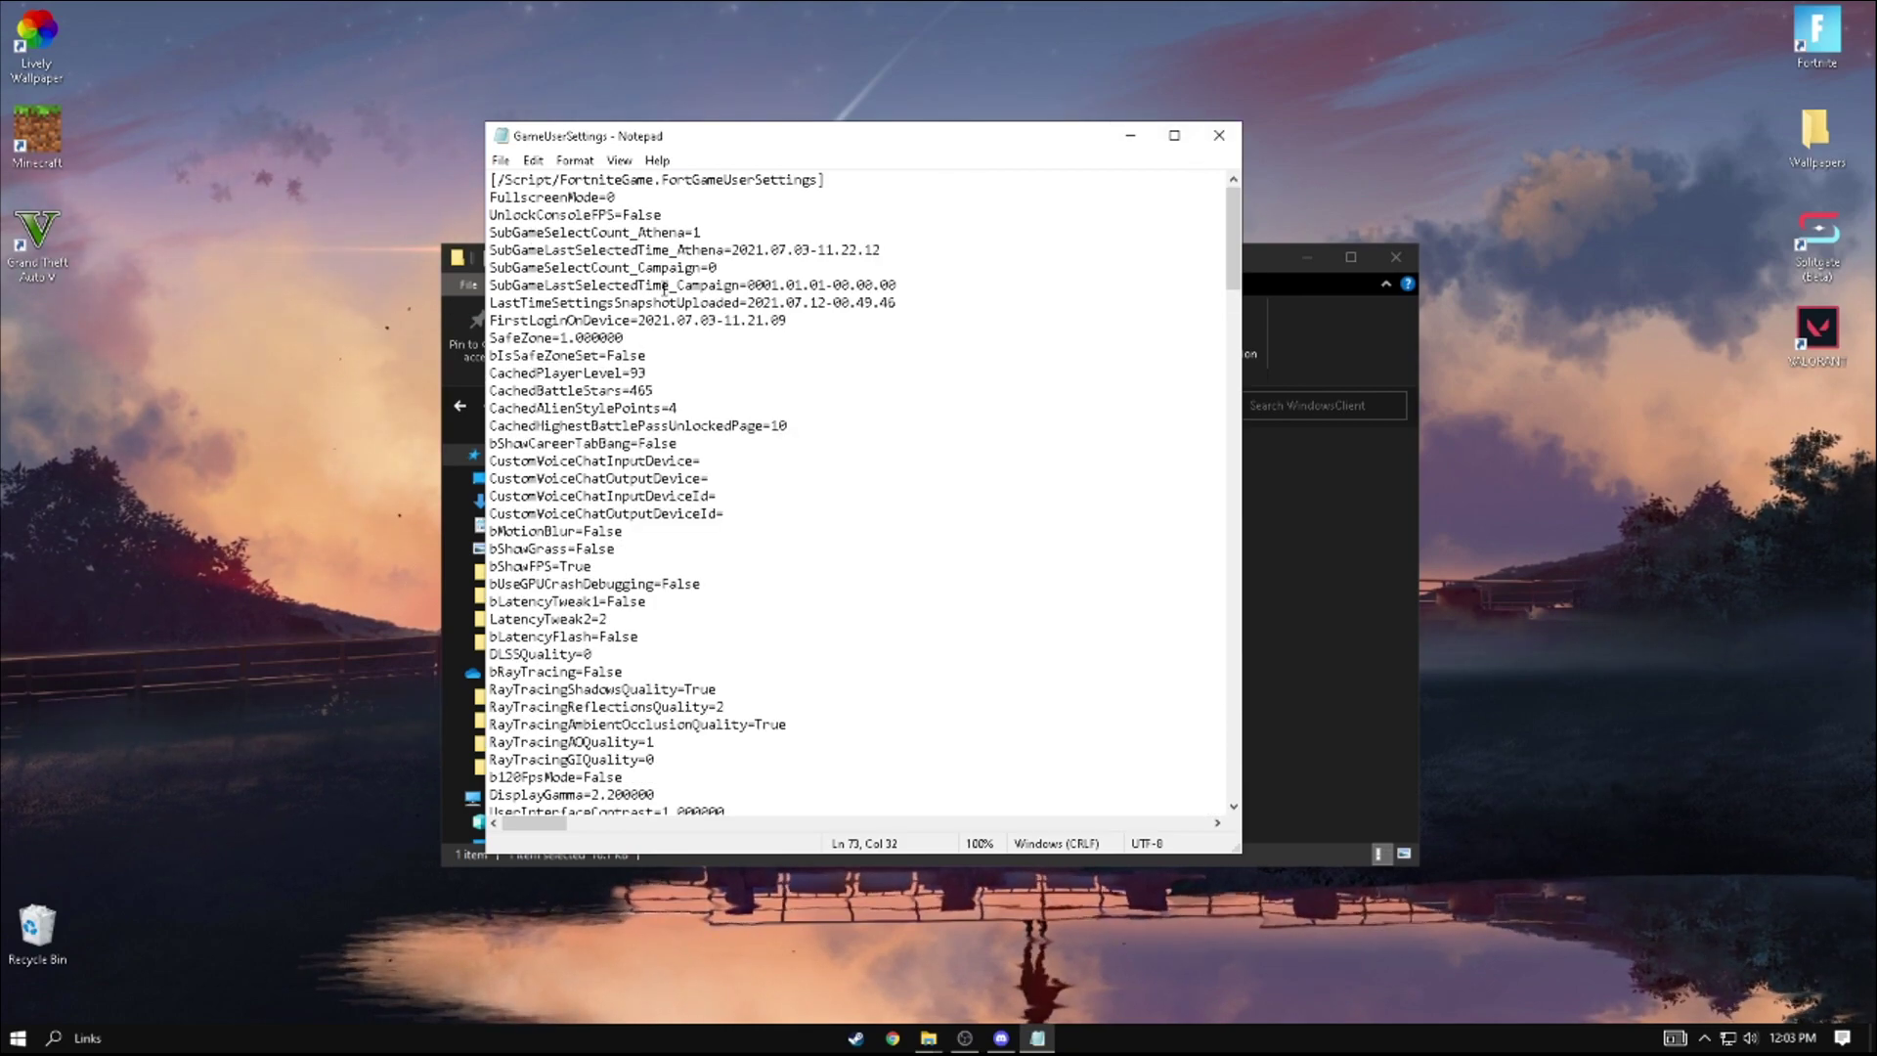
left_click(1219, 135)
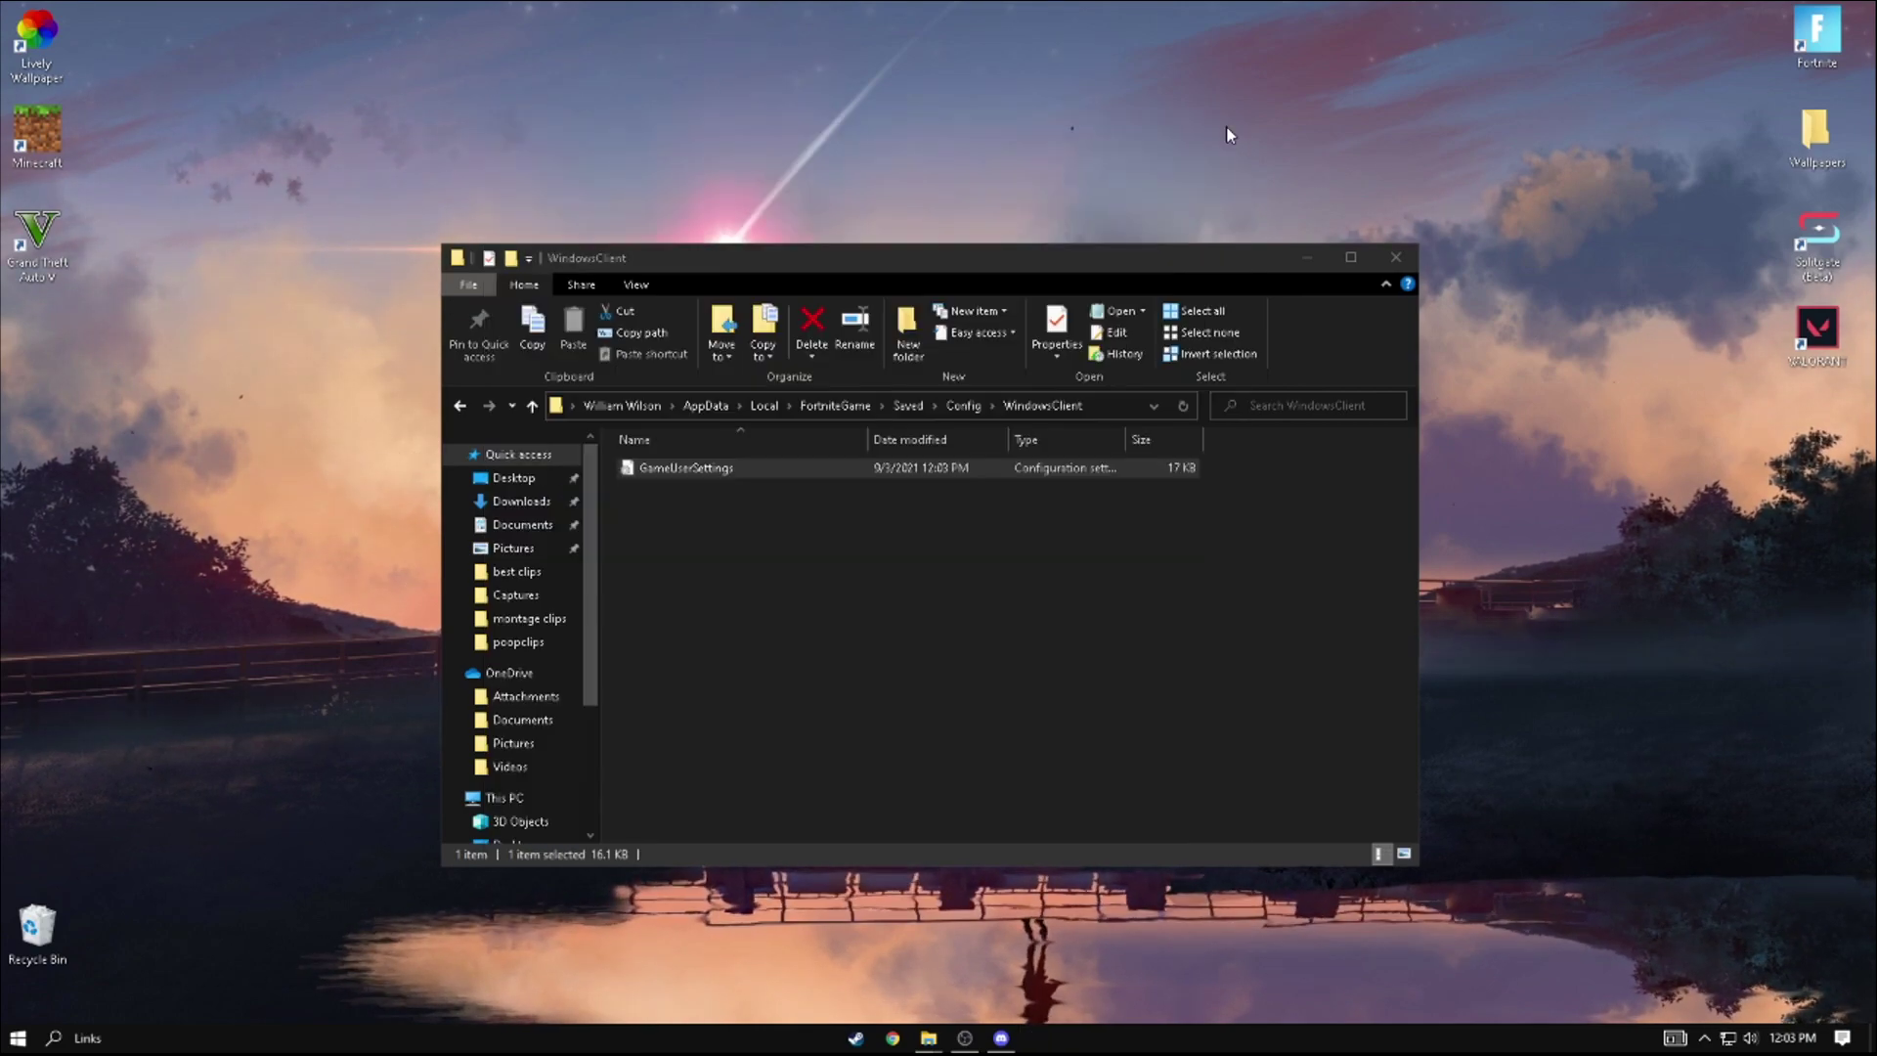
- Turn on the Read-only attribute in the properties of the GameUserSettings file, and close the WindowsClient folder
right_click(706, 468)
left_click(763, 979)
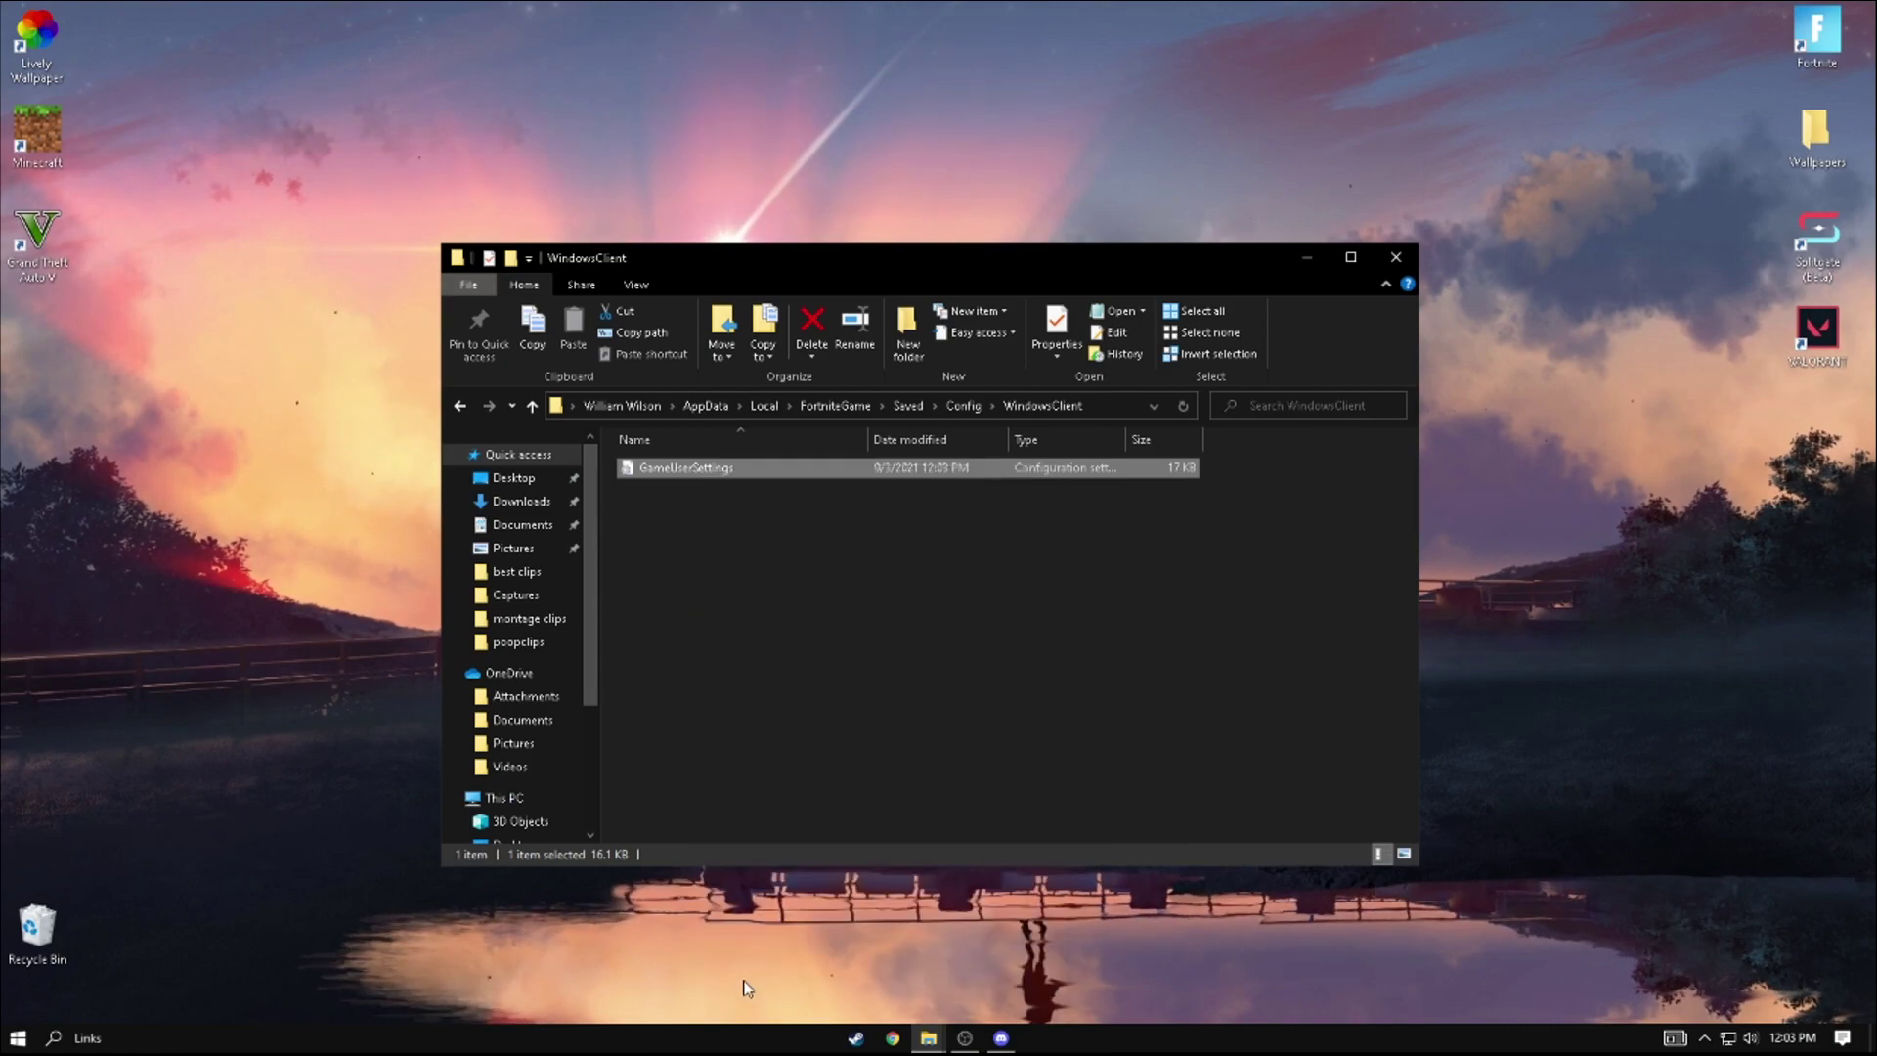
left_click(810, 839)
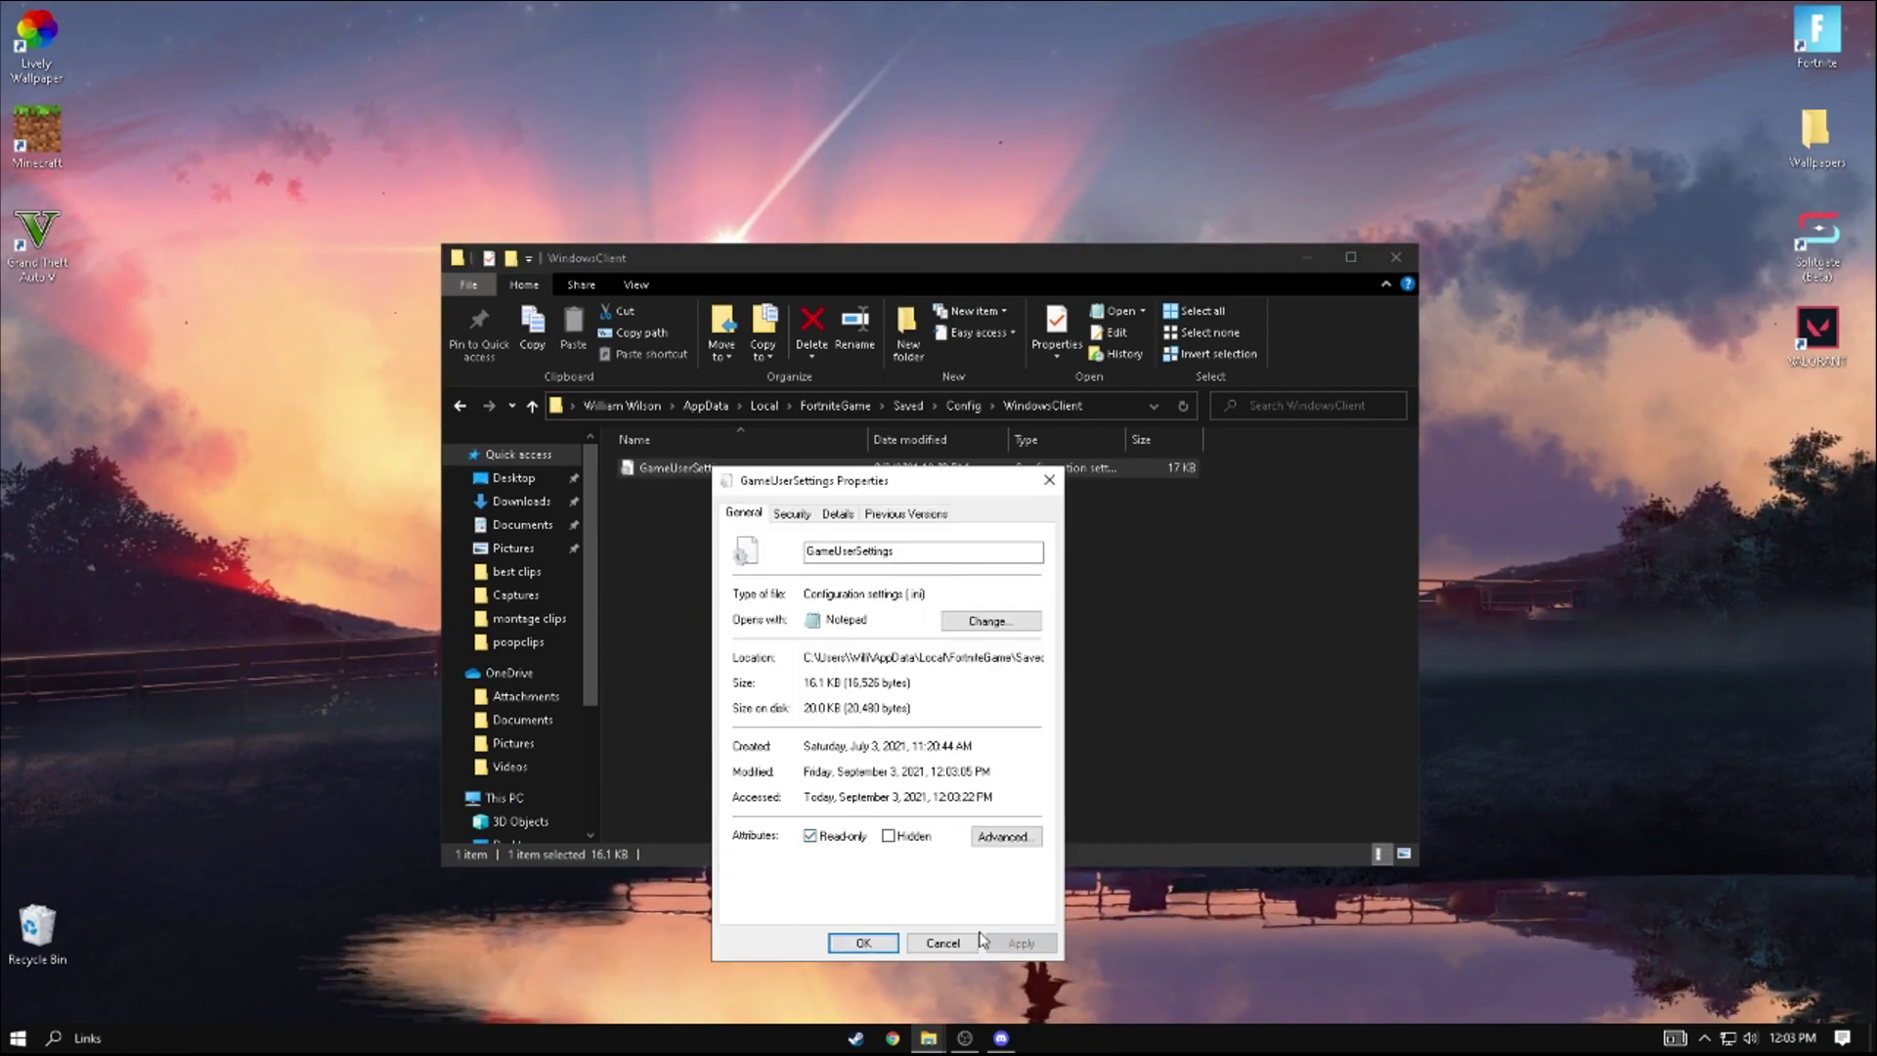
left_click(862, 944)
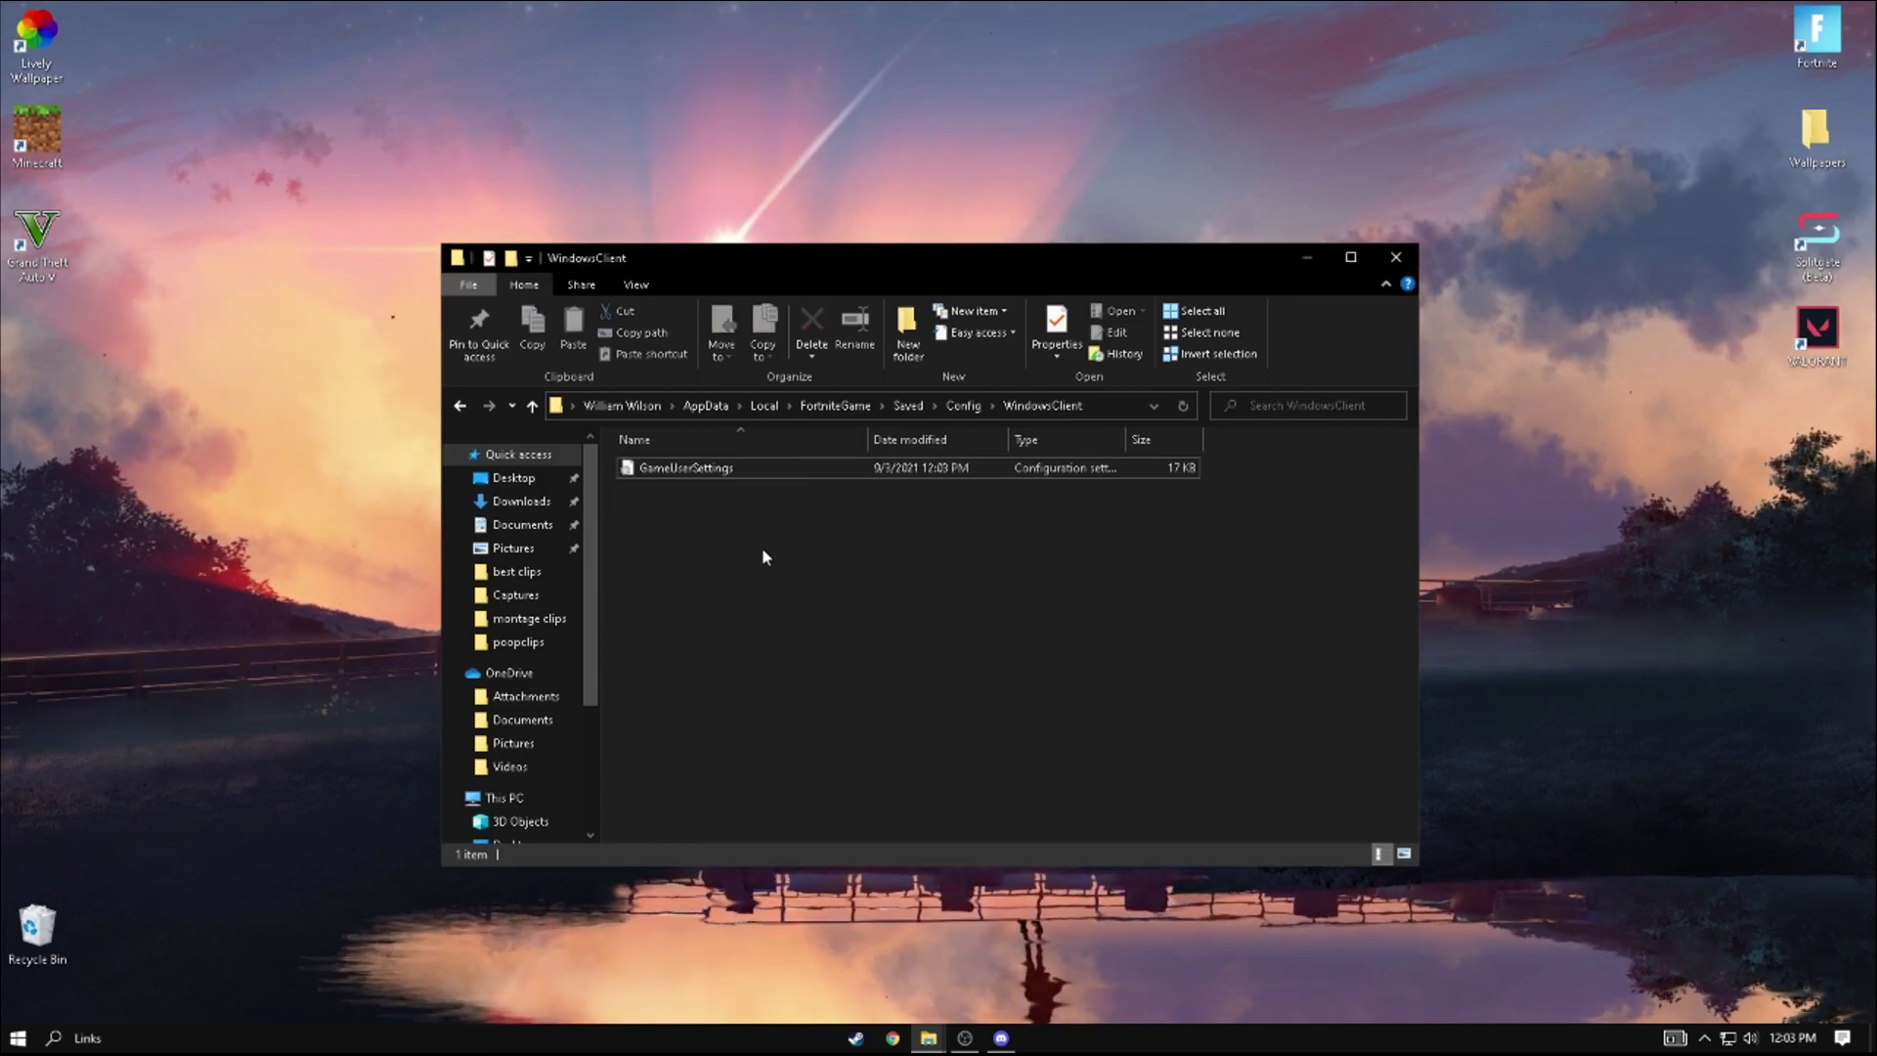
left_click(1396, 257)
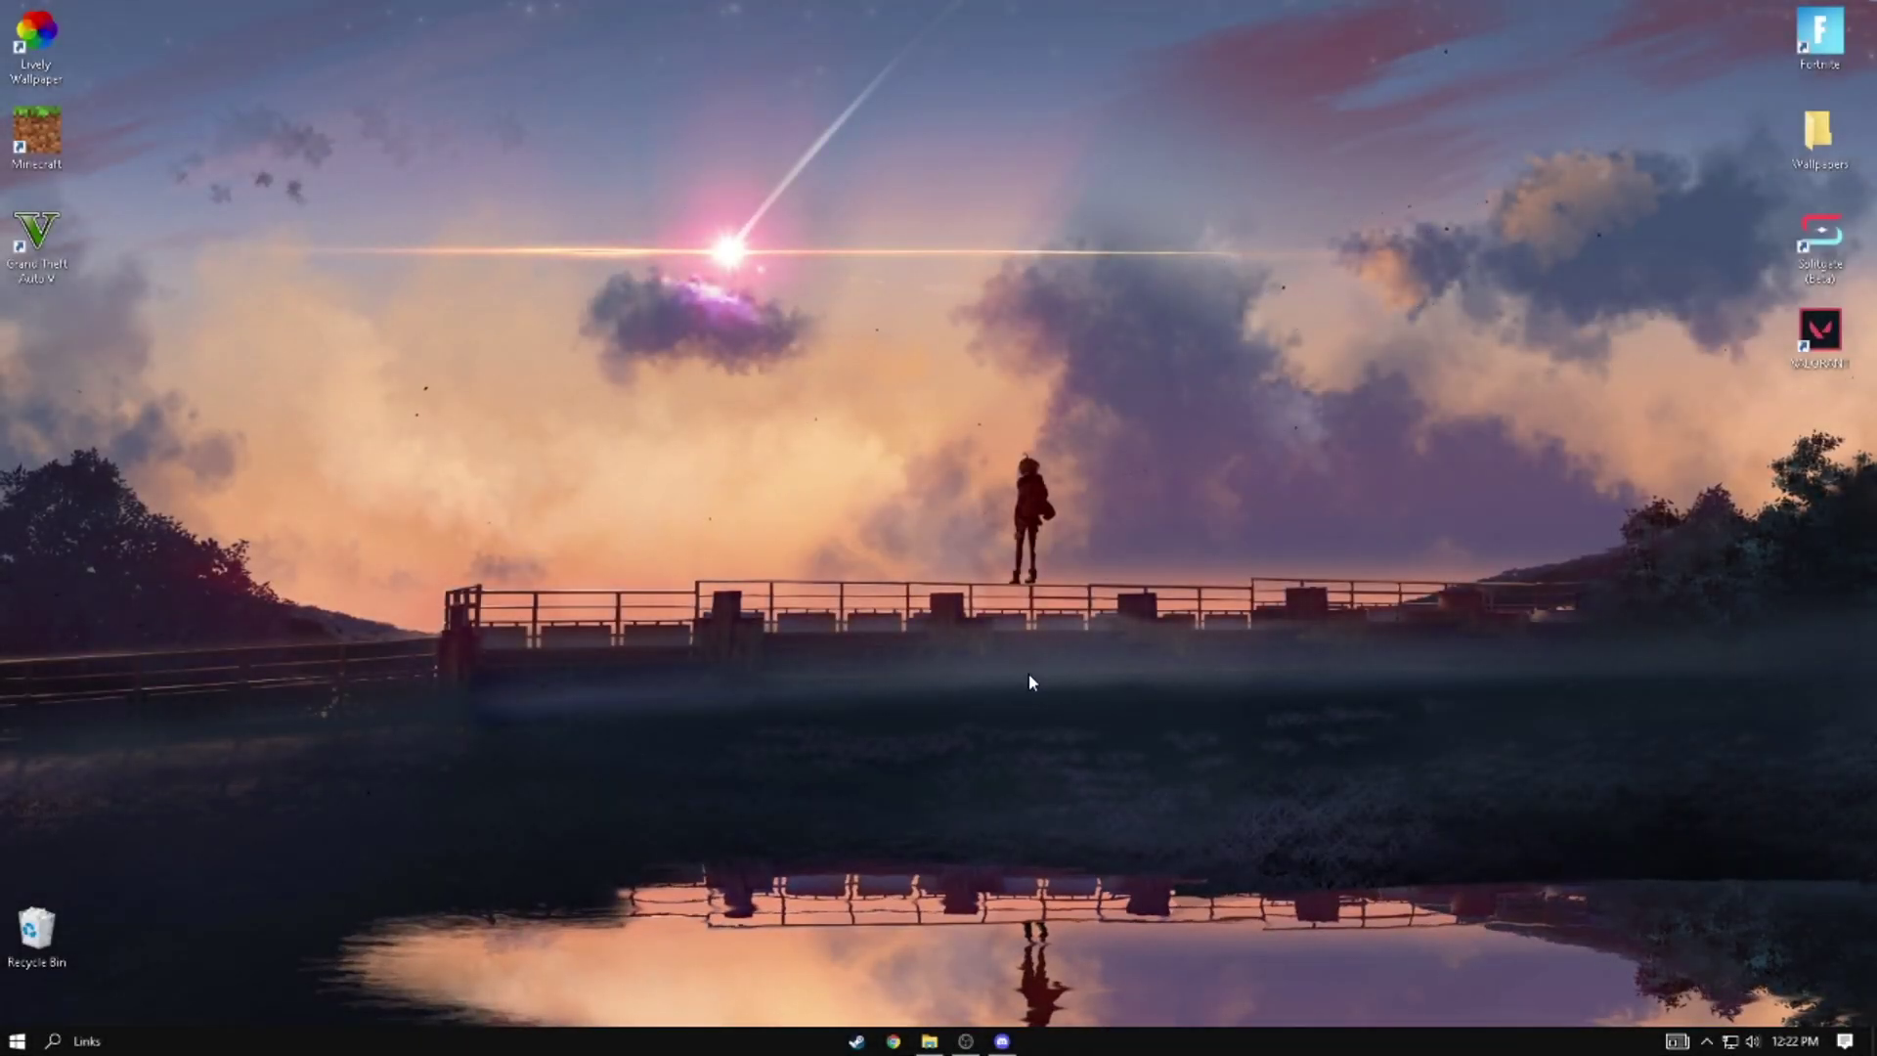
- Search Windows for "power", open the Power & sleep settings and go to the additional power settings
key("super+s")
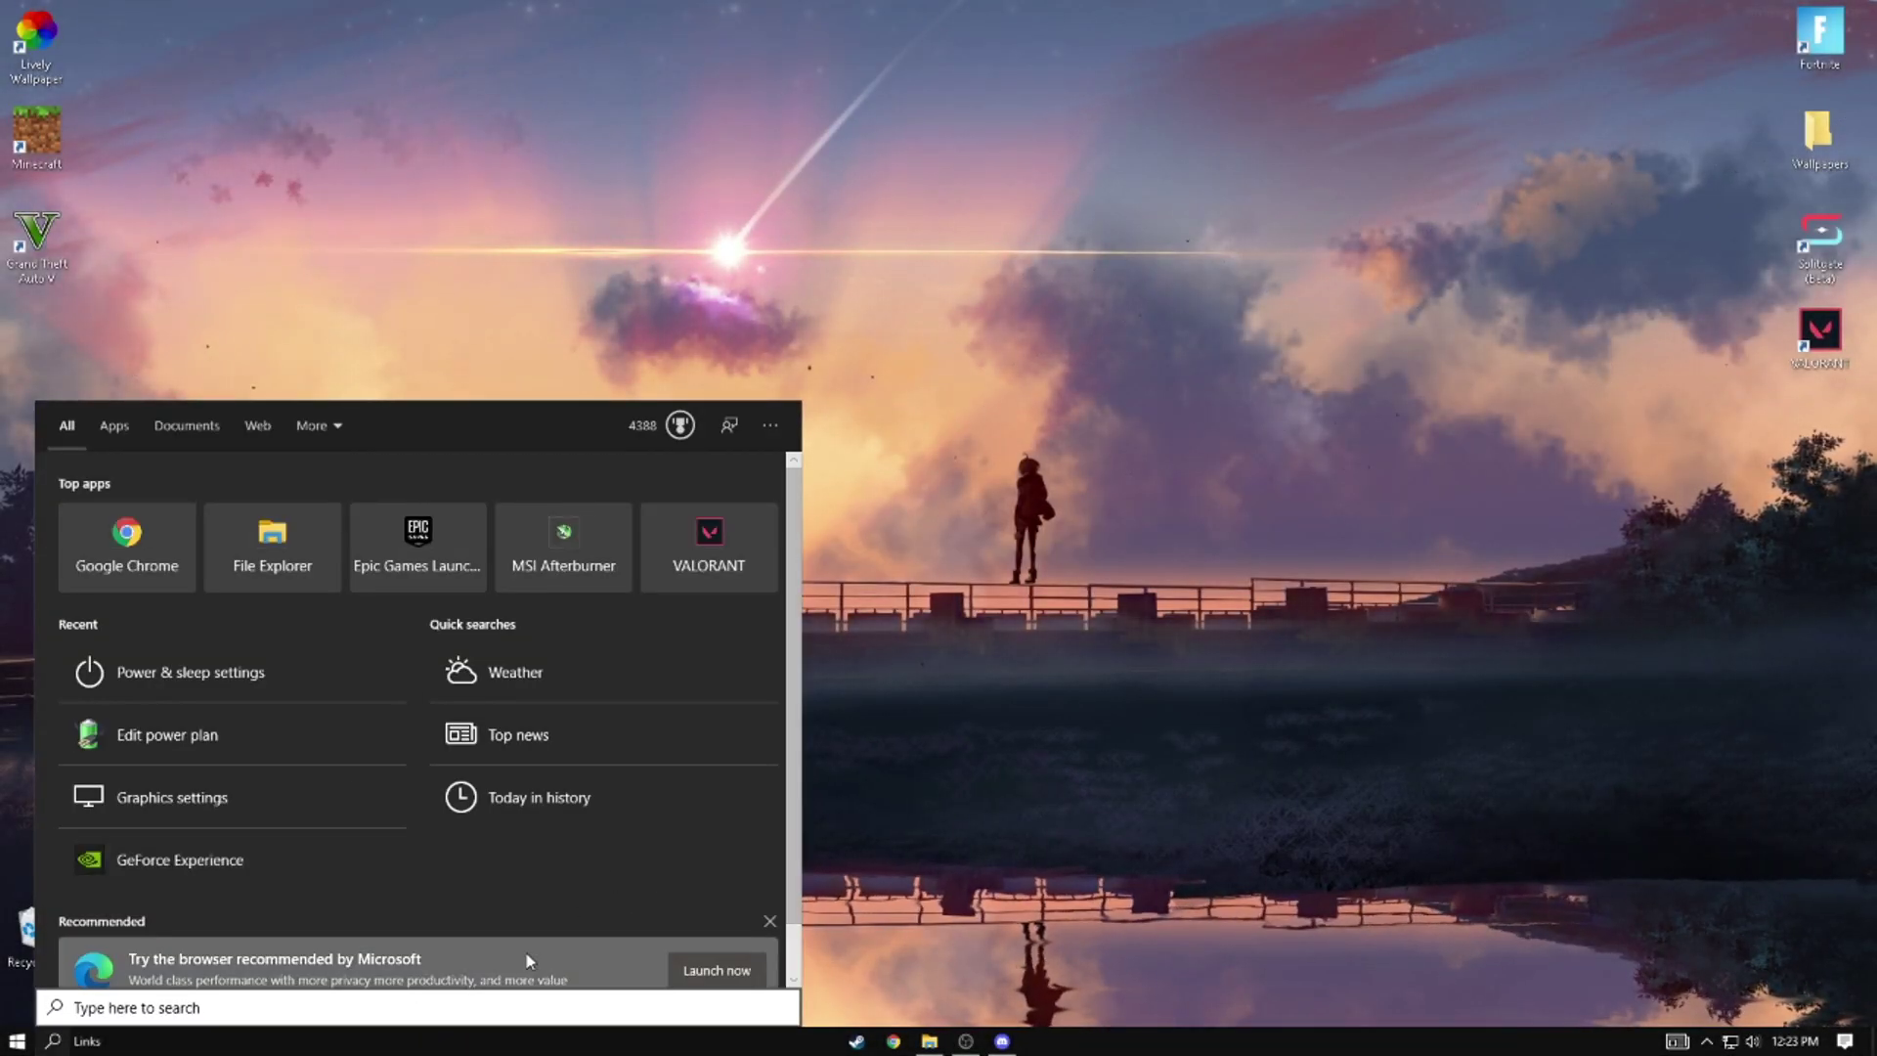
type("po")
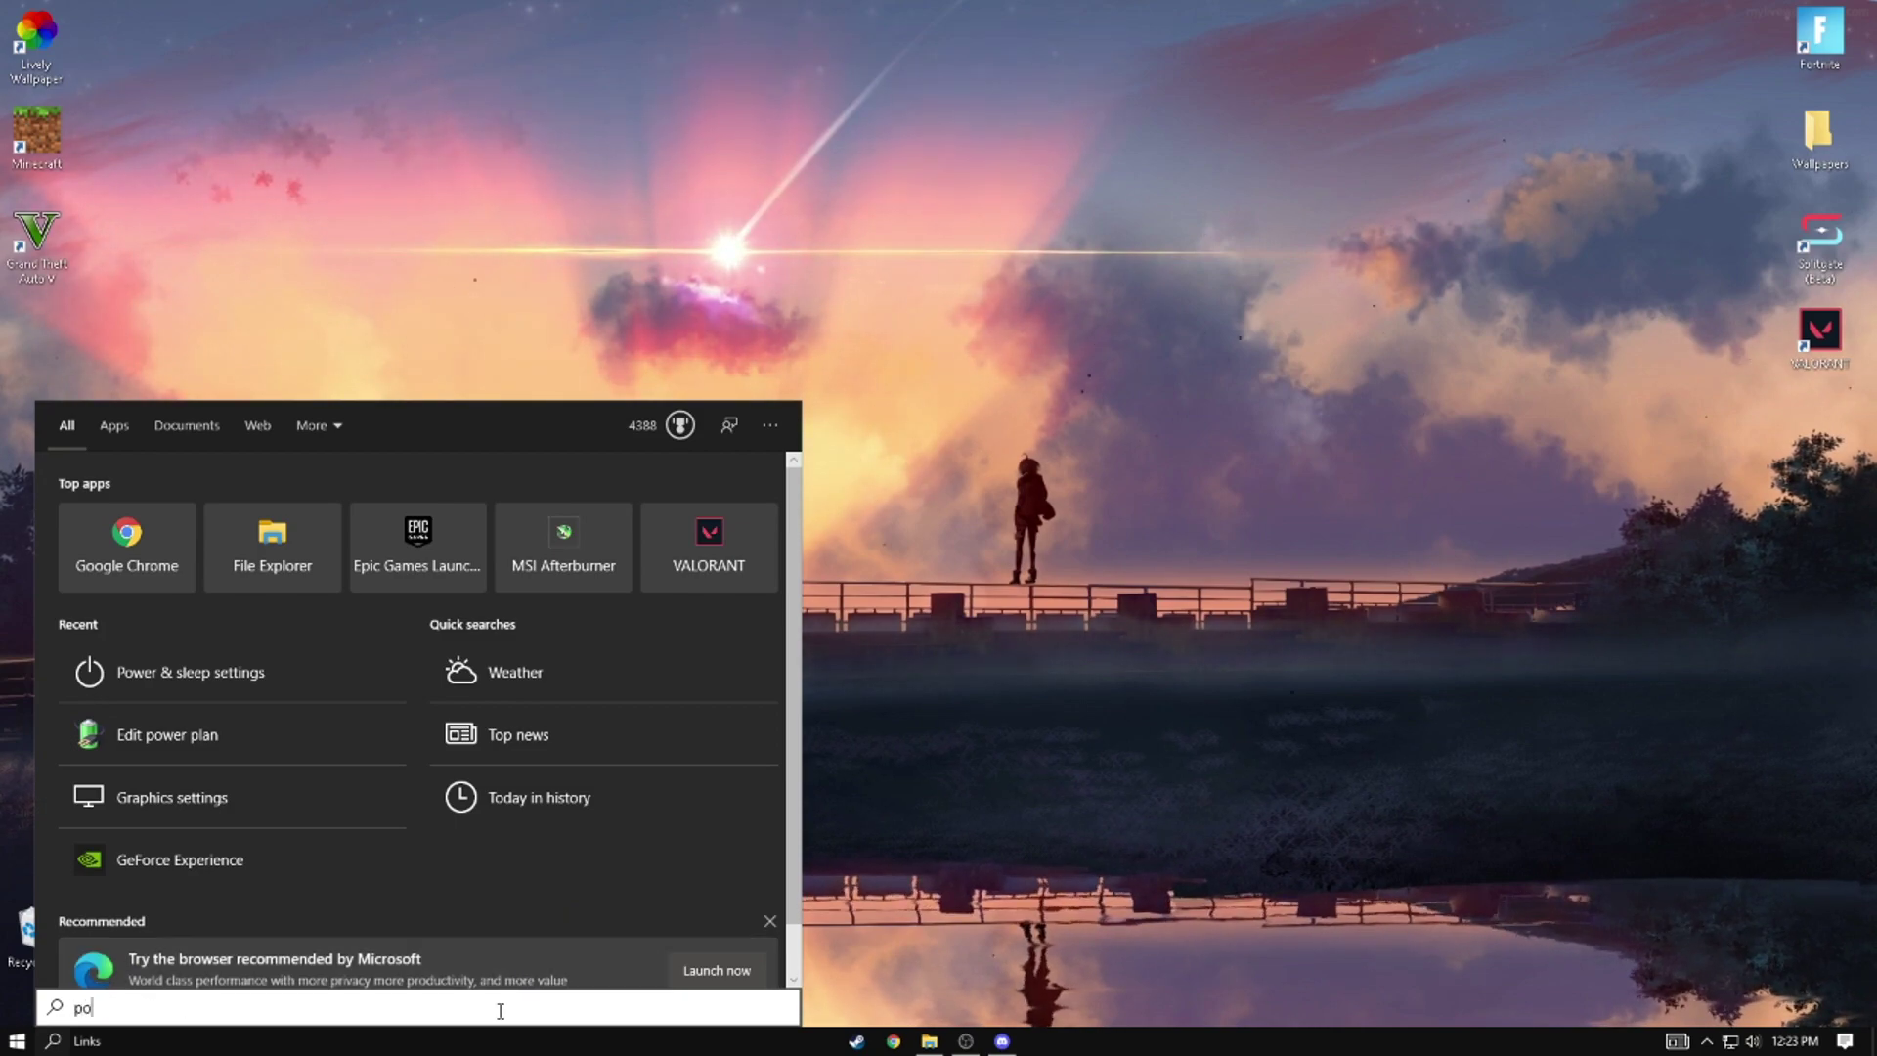
type("wer")
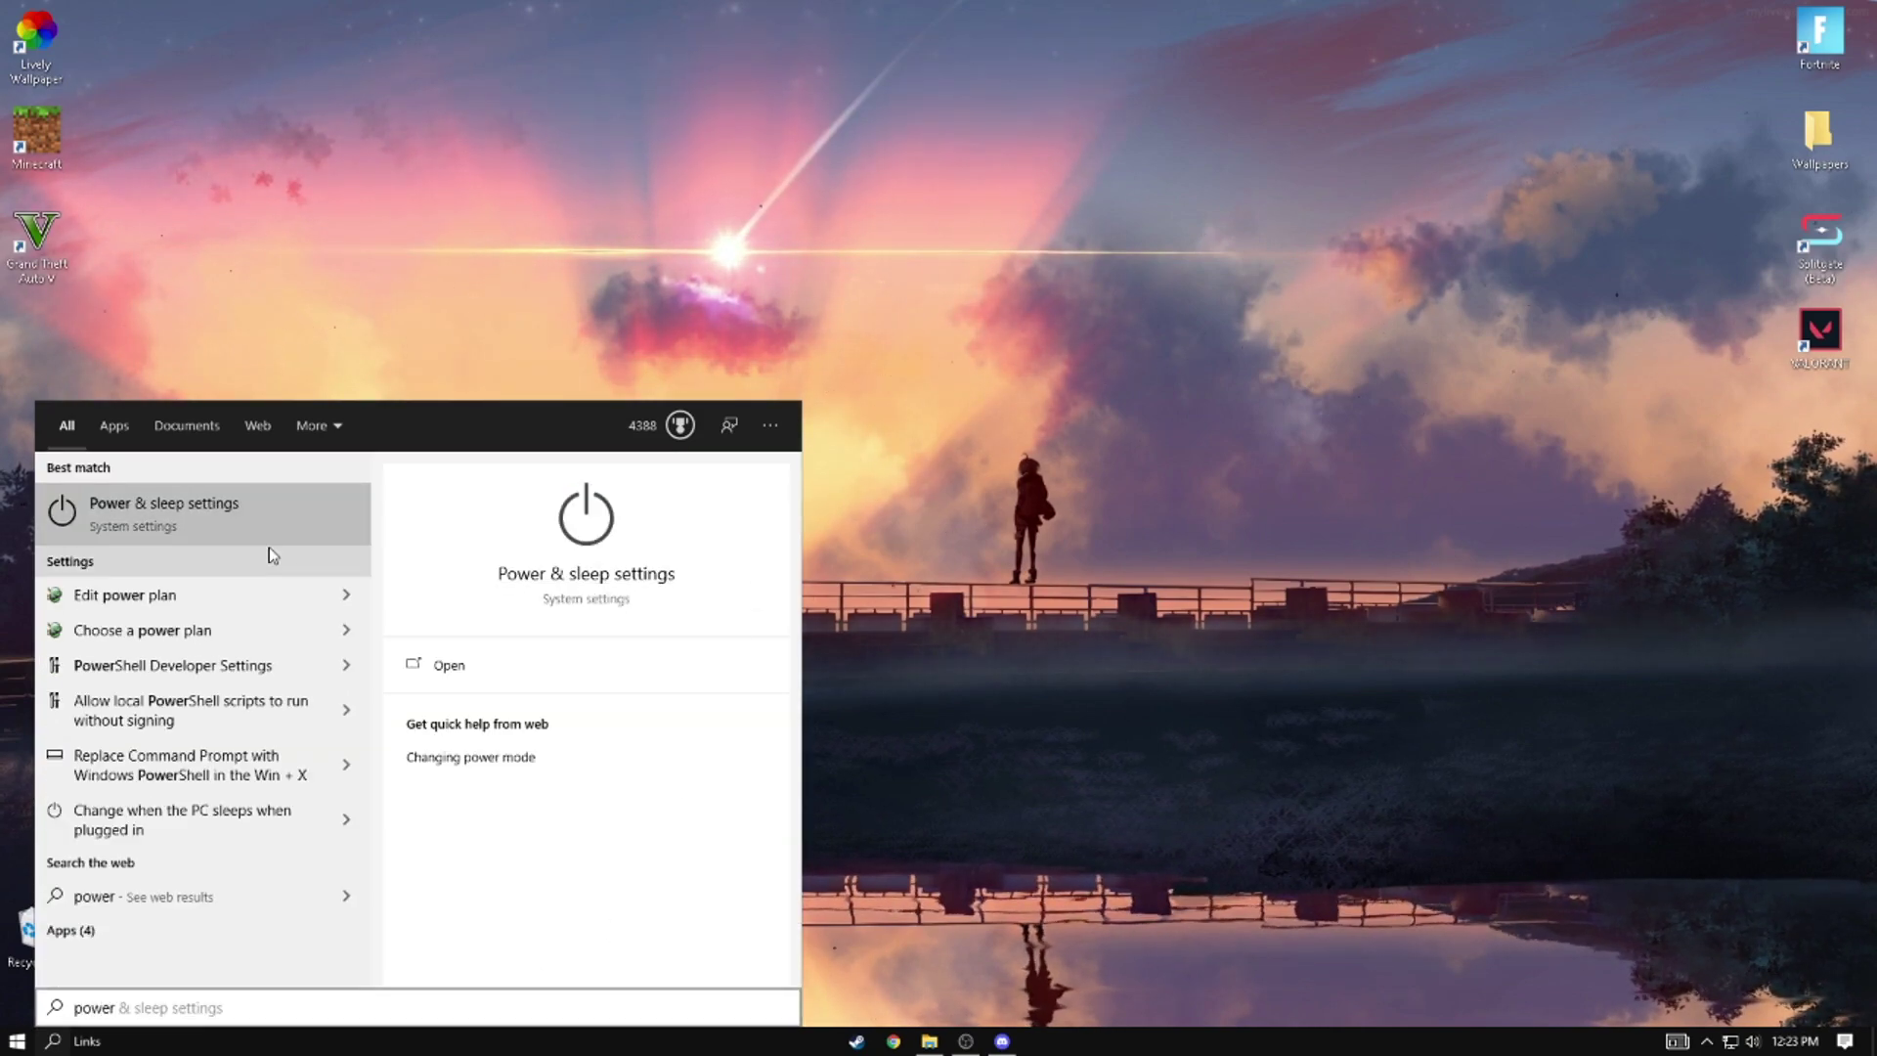
left_click(268, 528)
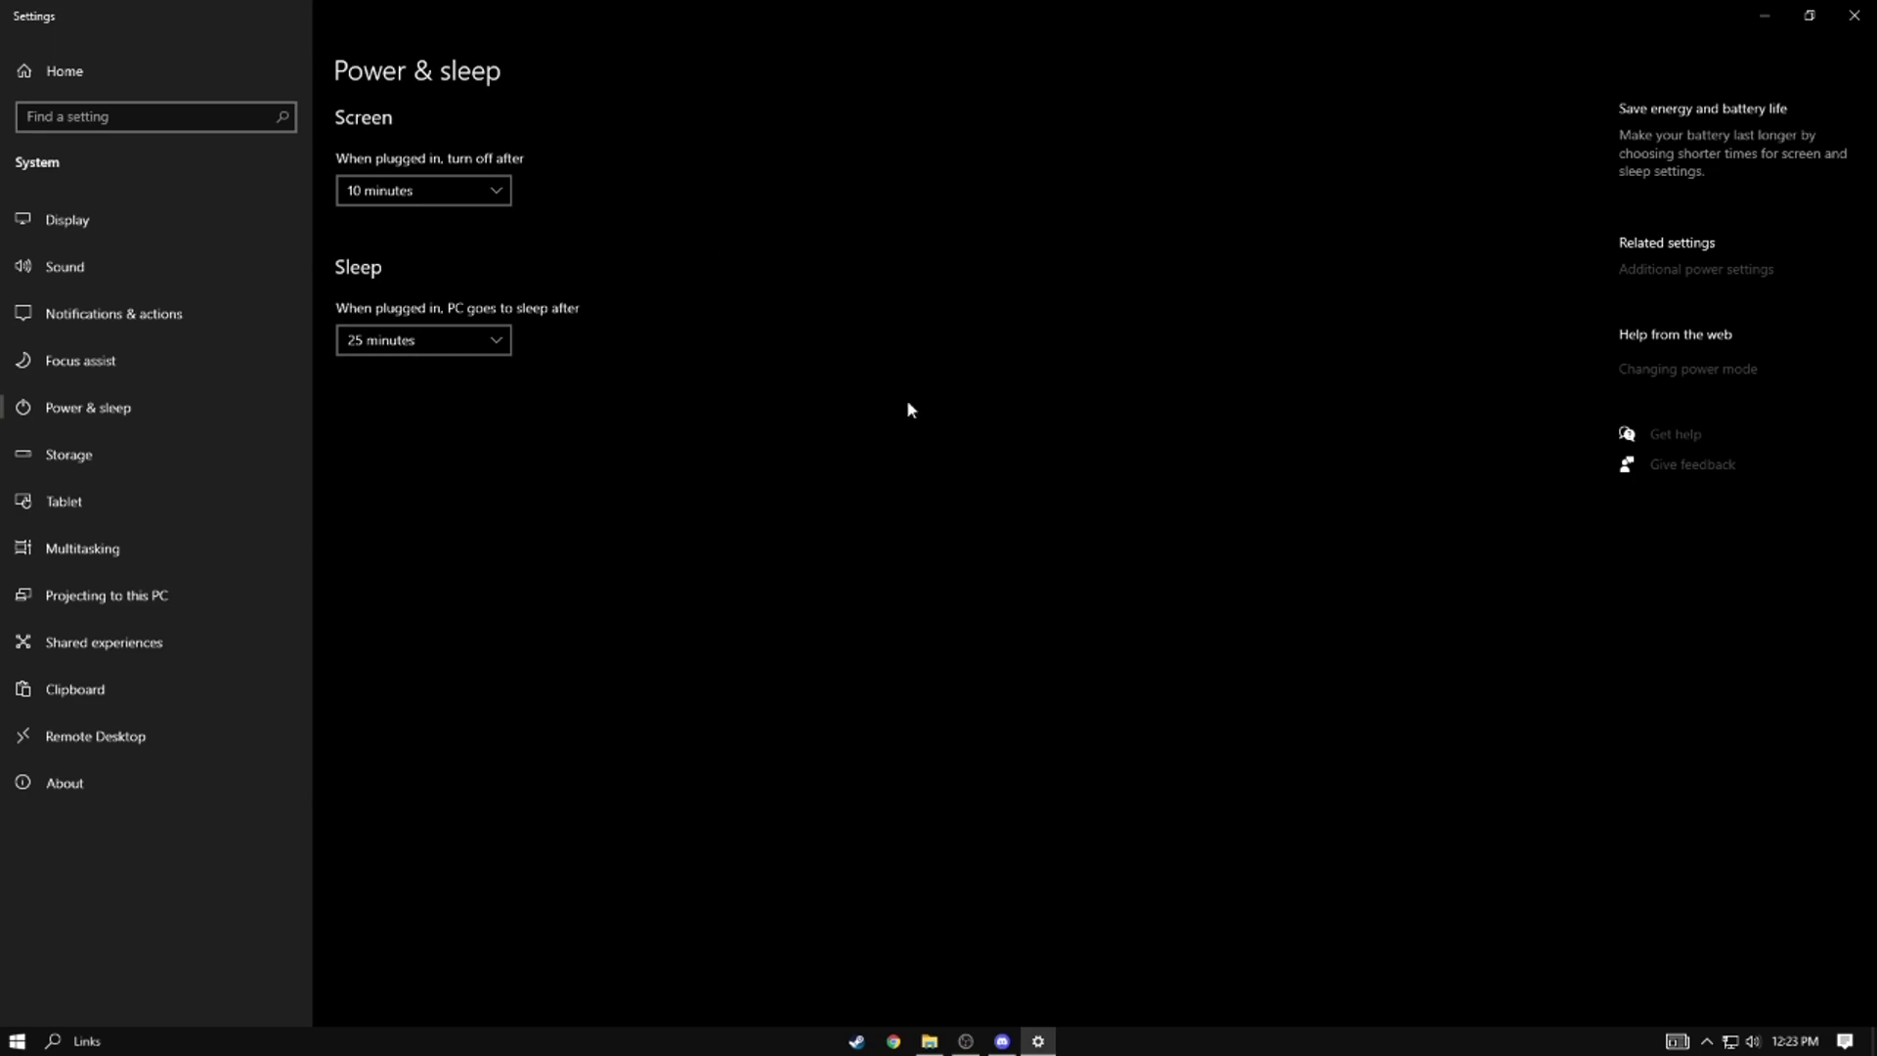
left_click(1694, 279)
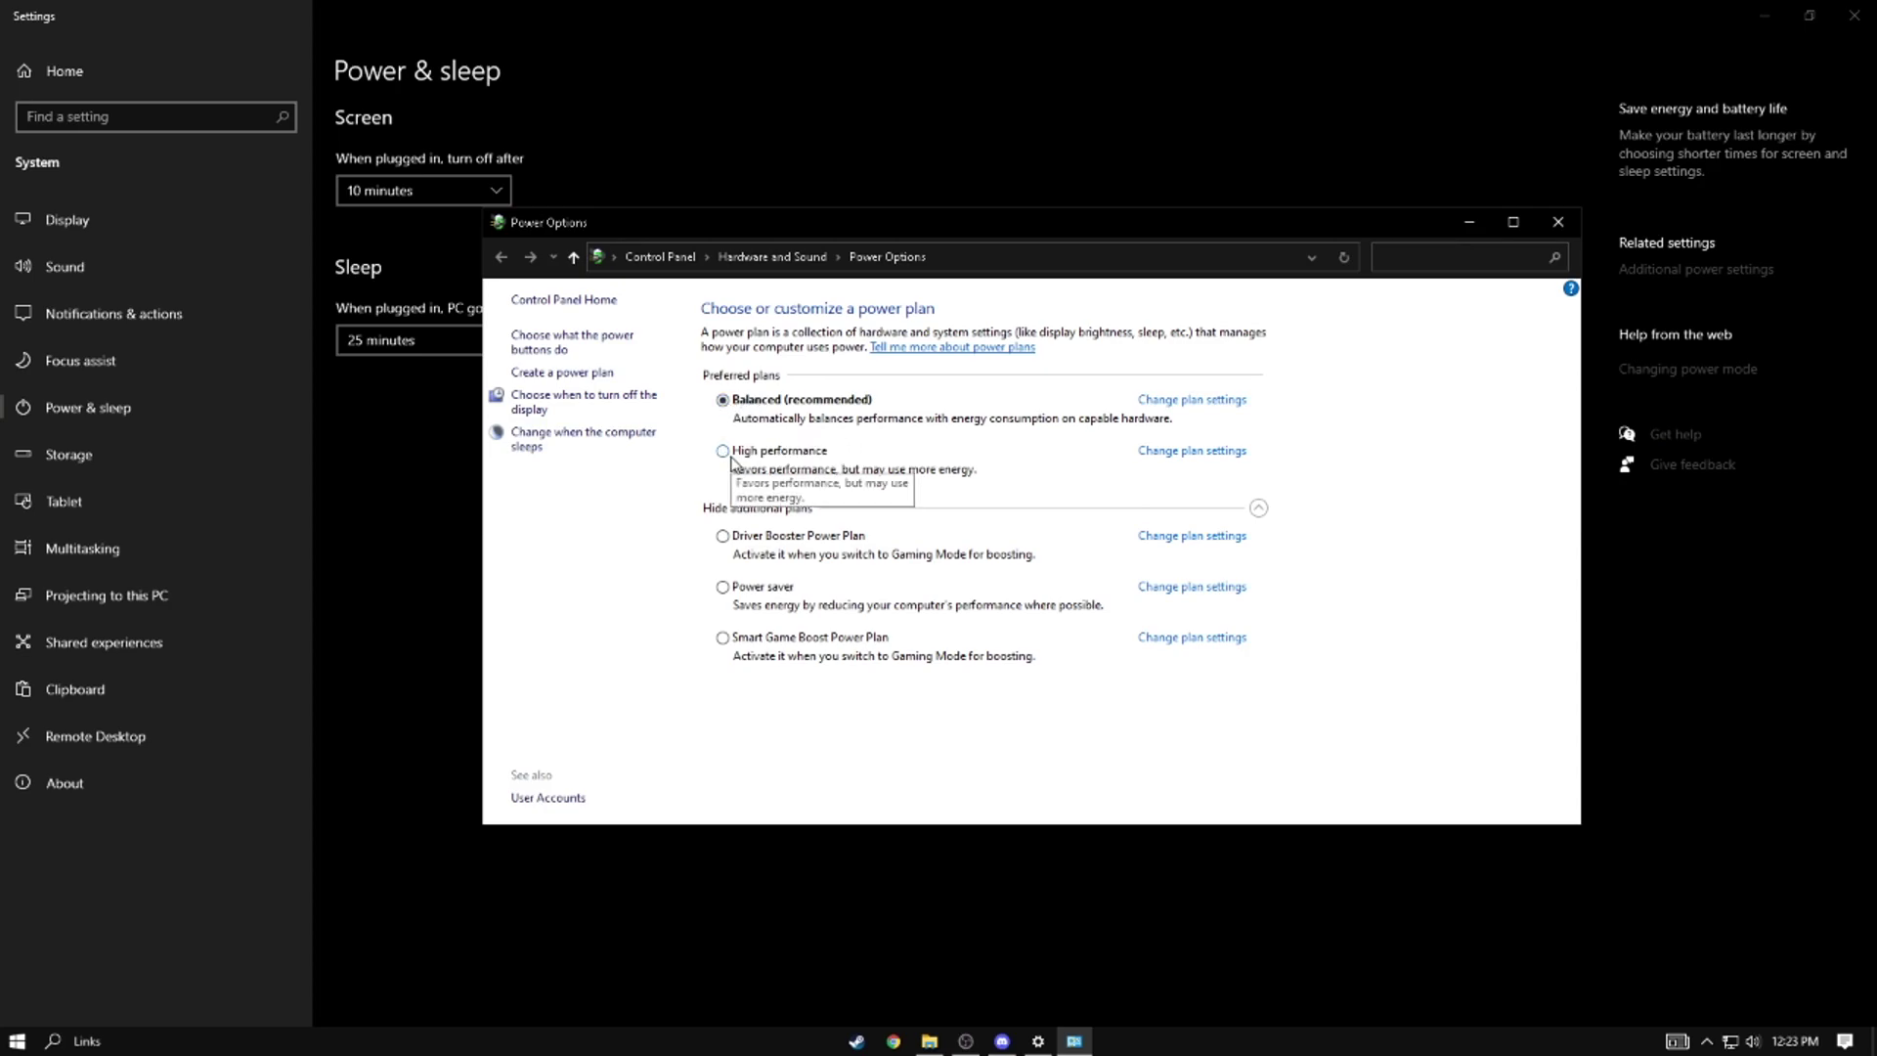
- Activate the High performance power plan, and close the Power Options and Settings windows
left_click(735, 451)
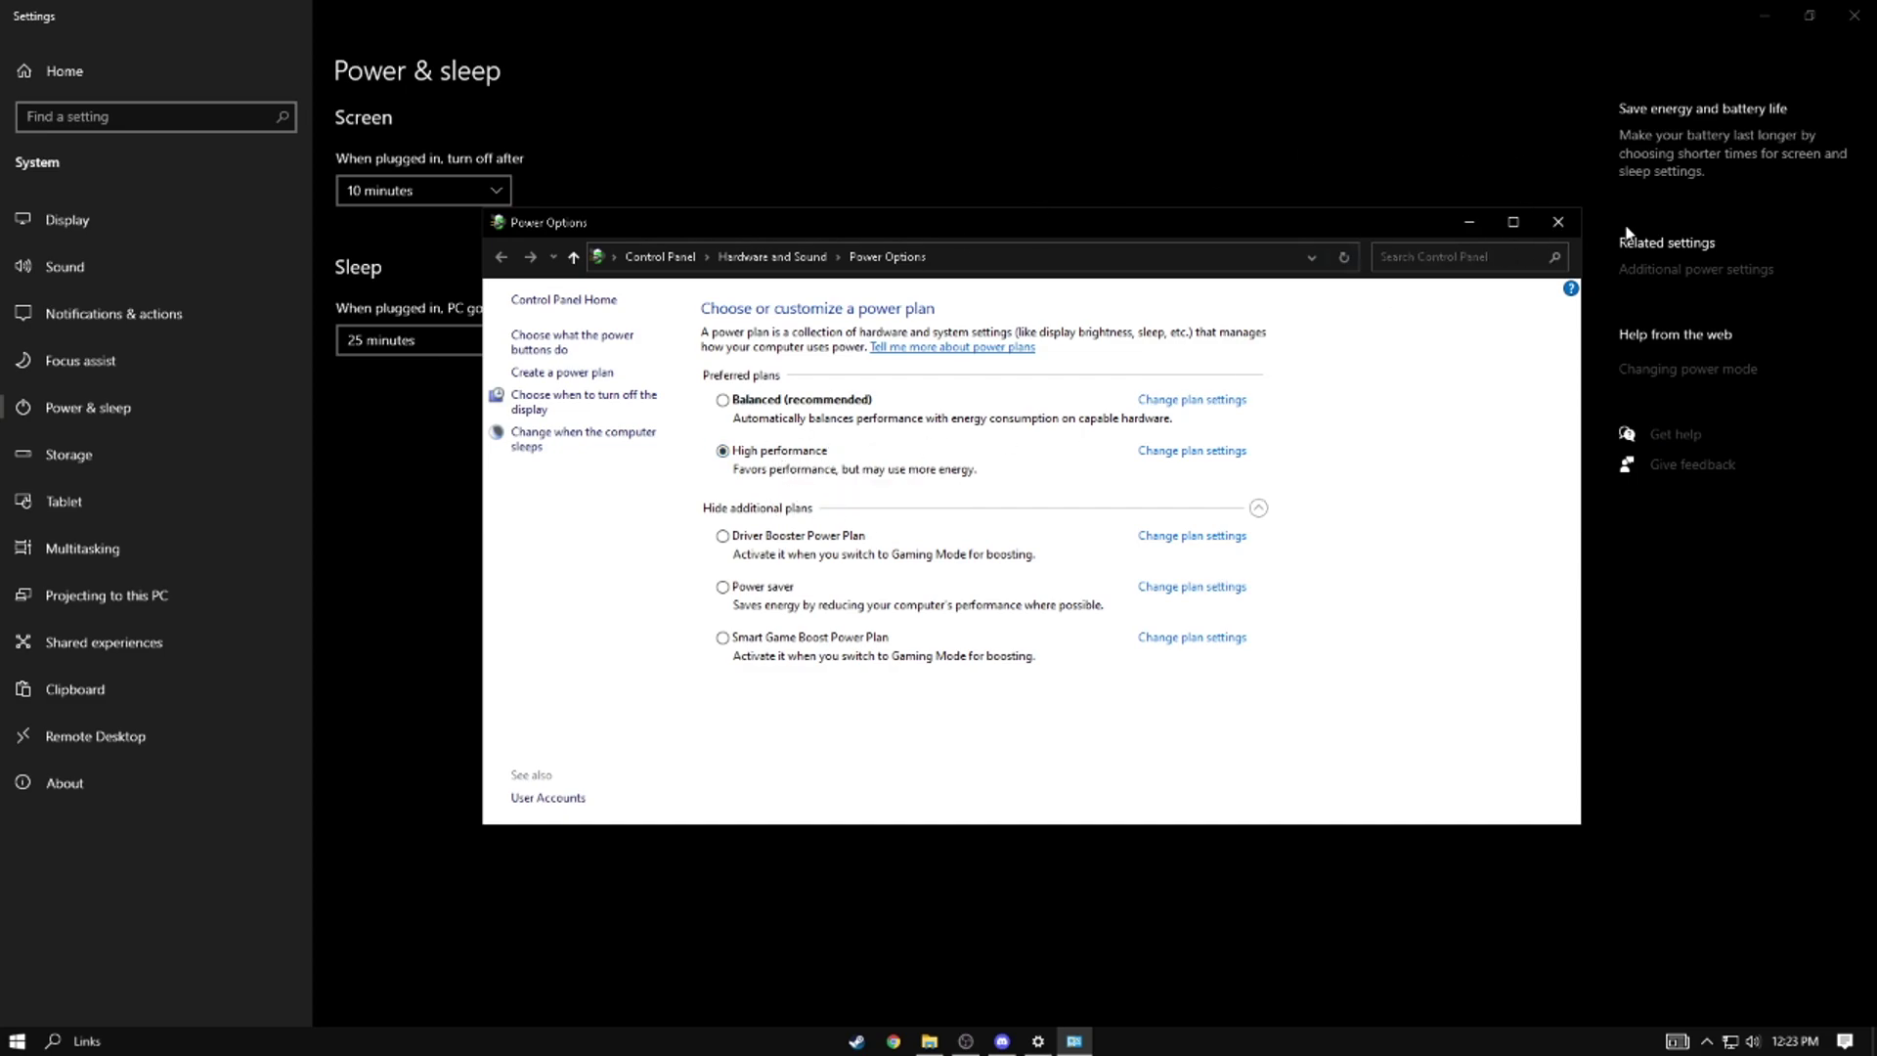
left_click(1559, 222)
left_click(1855, 15)
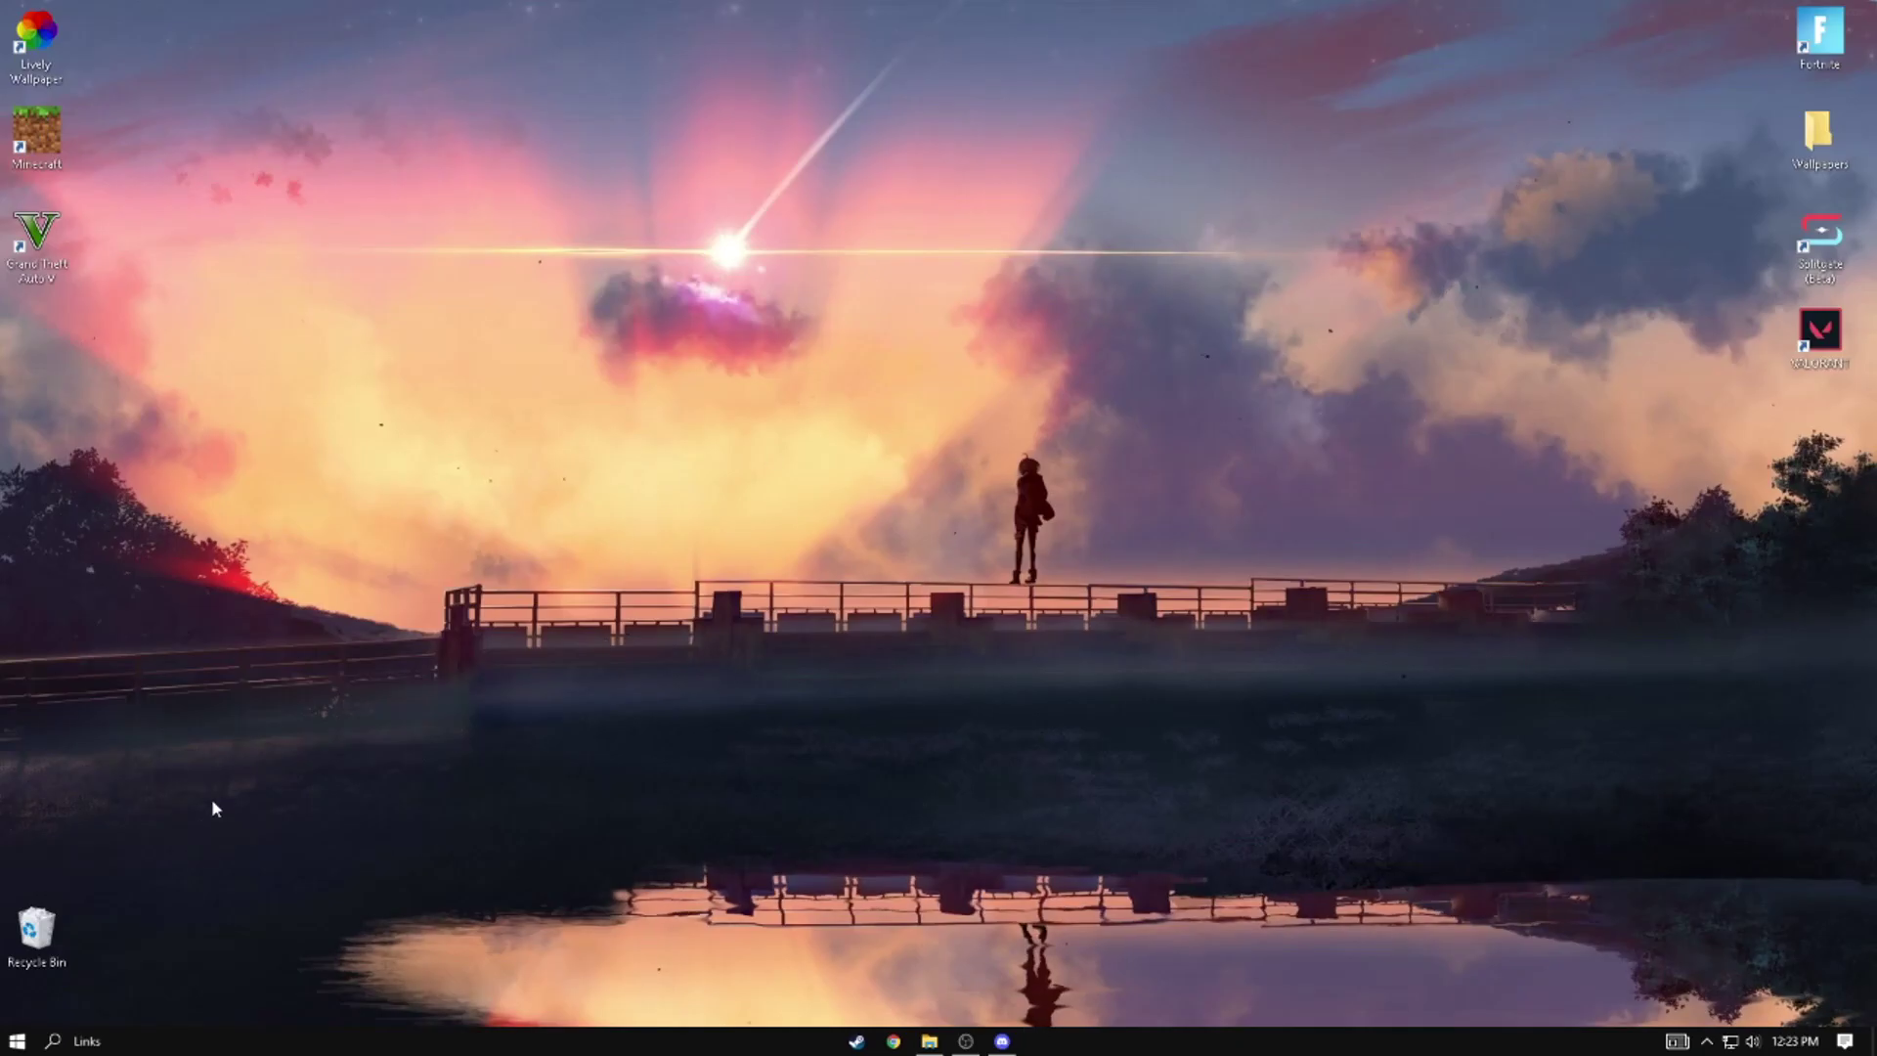
- Search Windows for "edit power", open Edit power plan and go to the advanced power settings of the High performance plan
left_click(98, 1040)
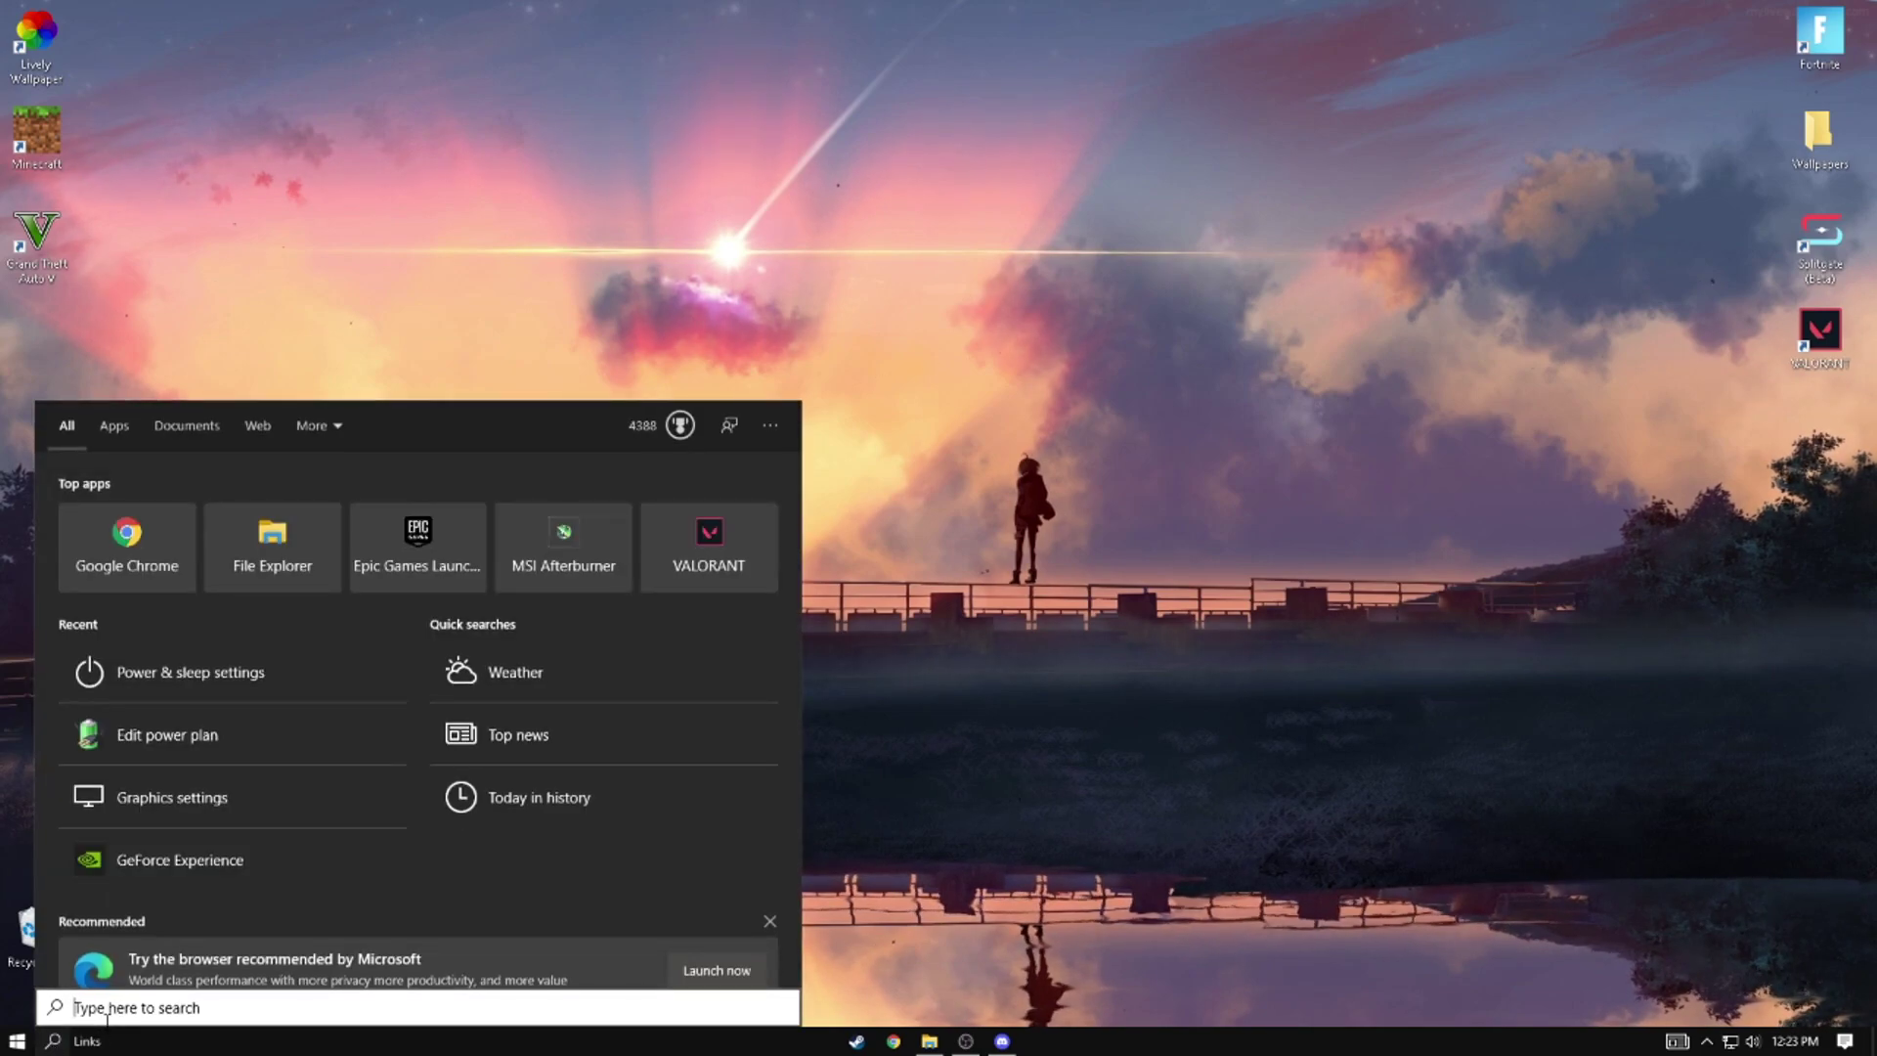
type("edit power")
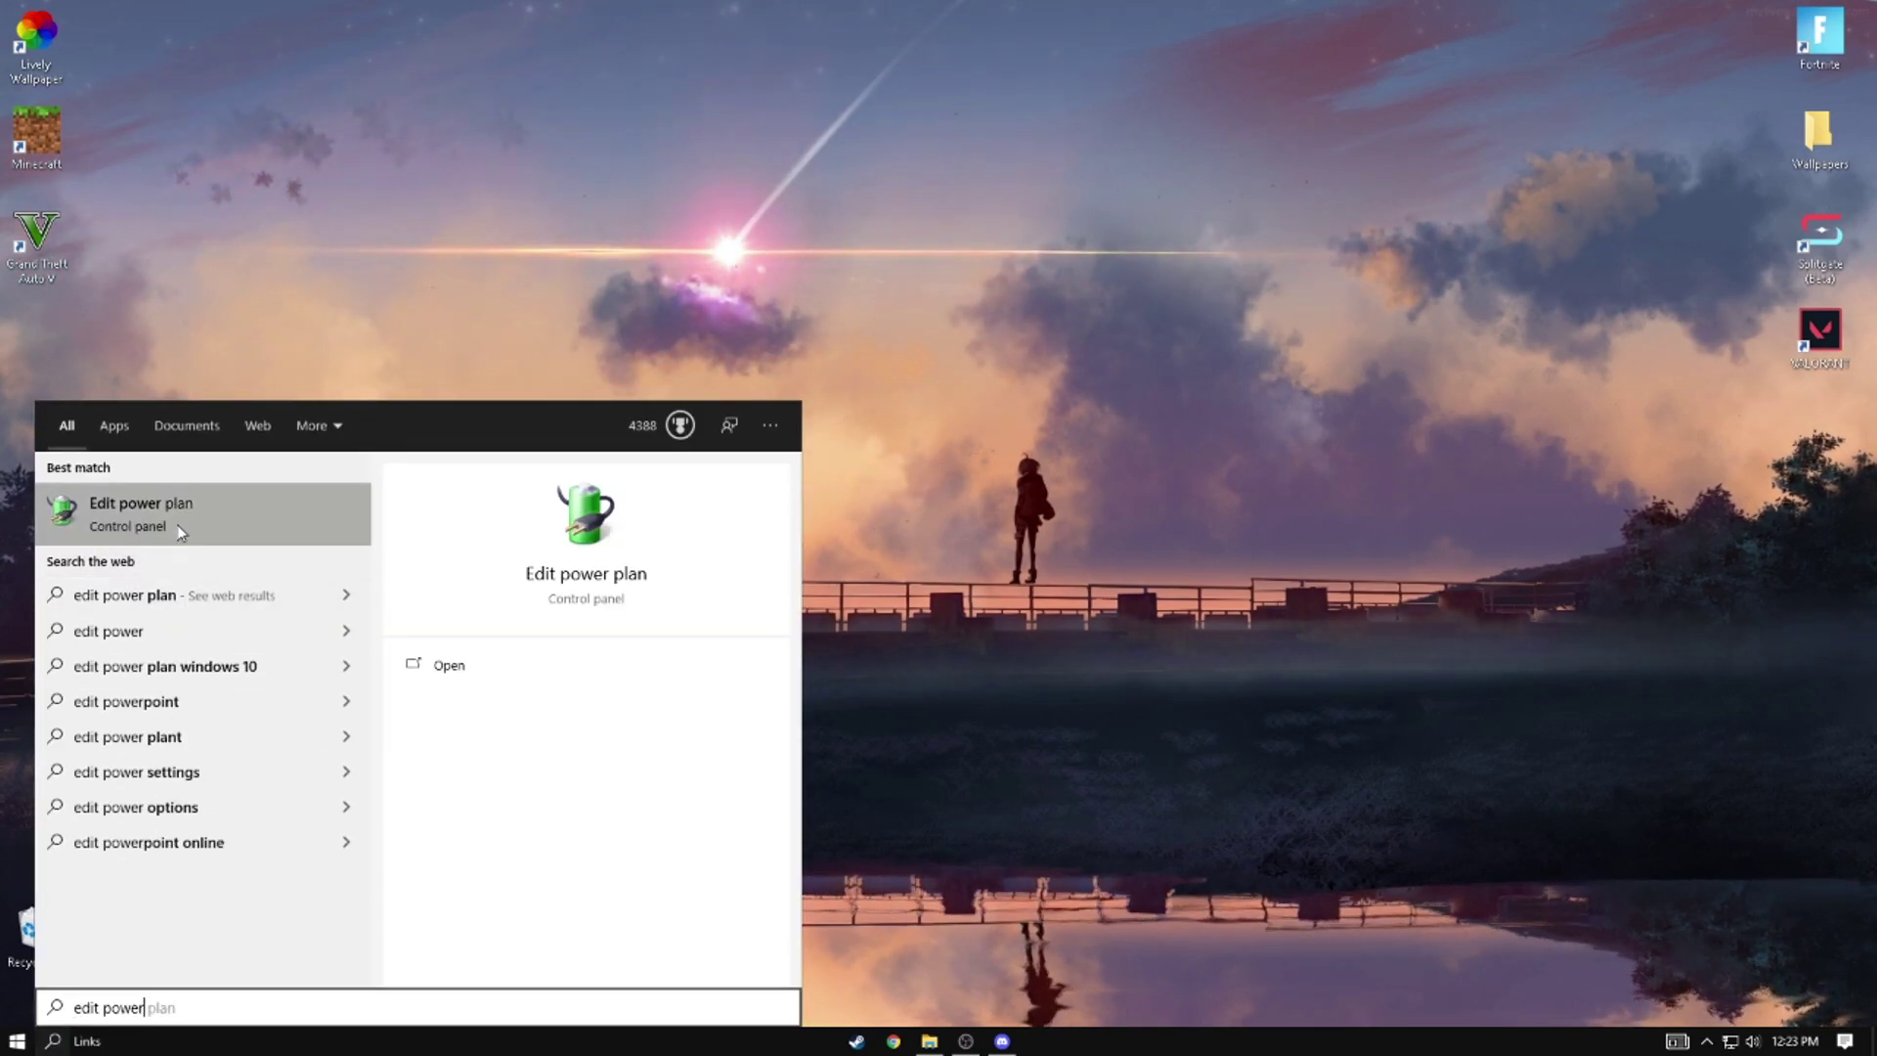
left_click(179, 520)
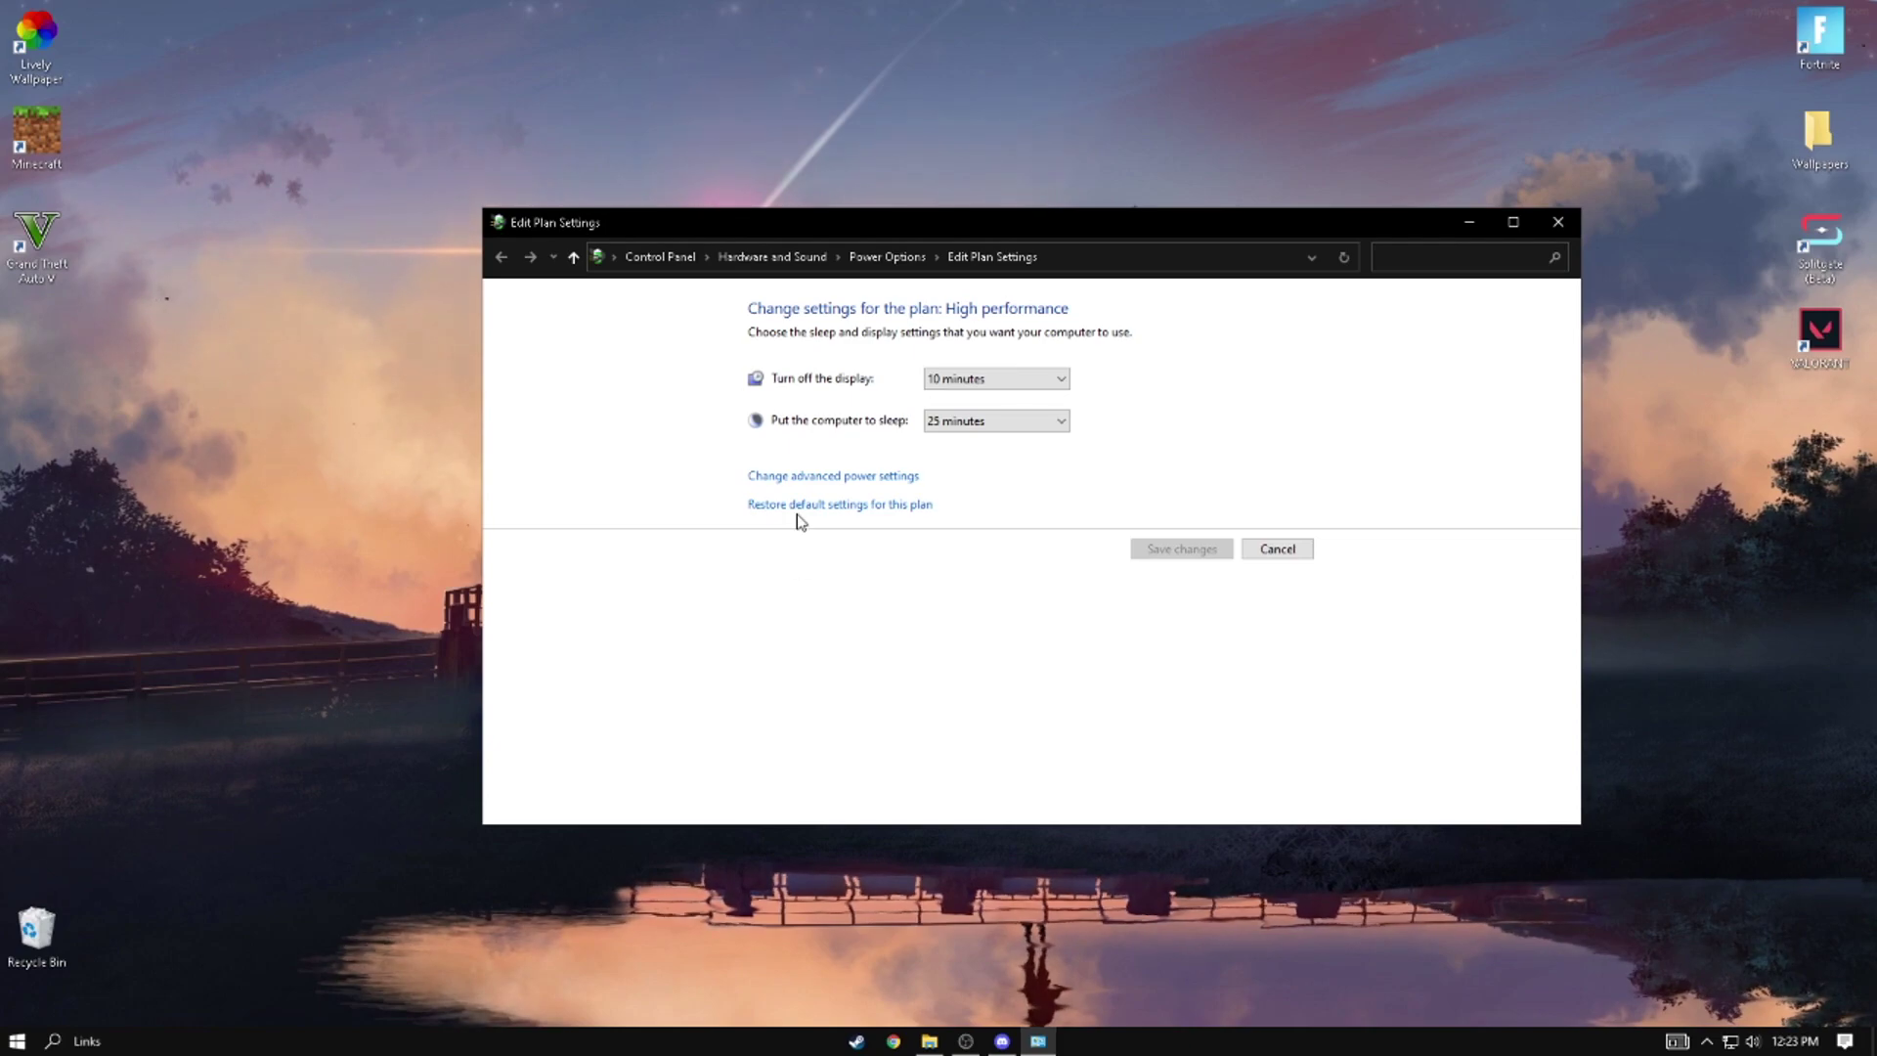
left_click(887, 483)
left_click(423, 320)
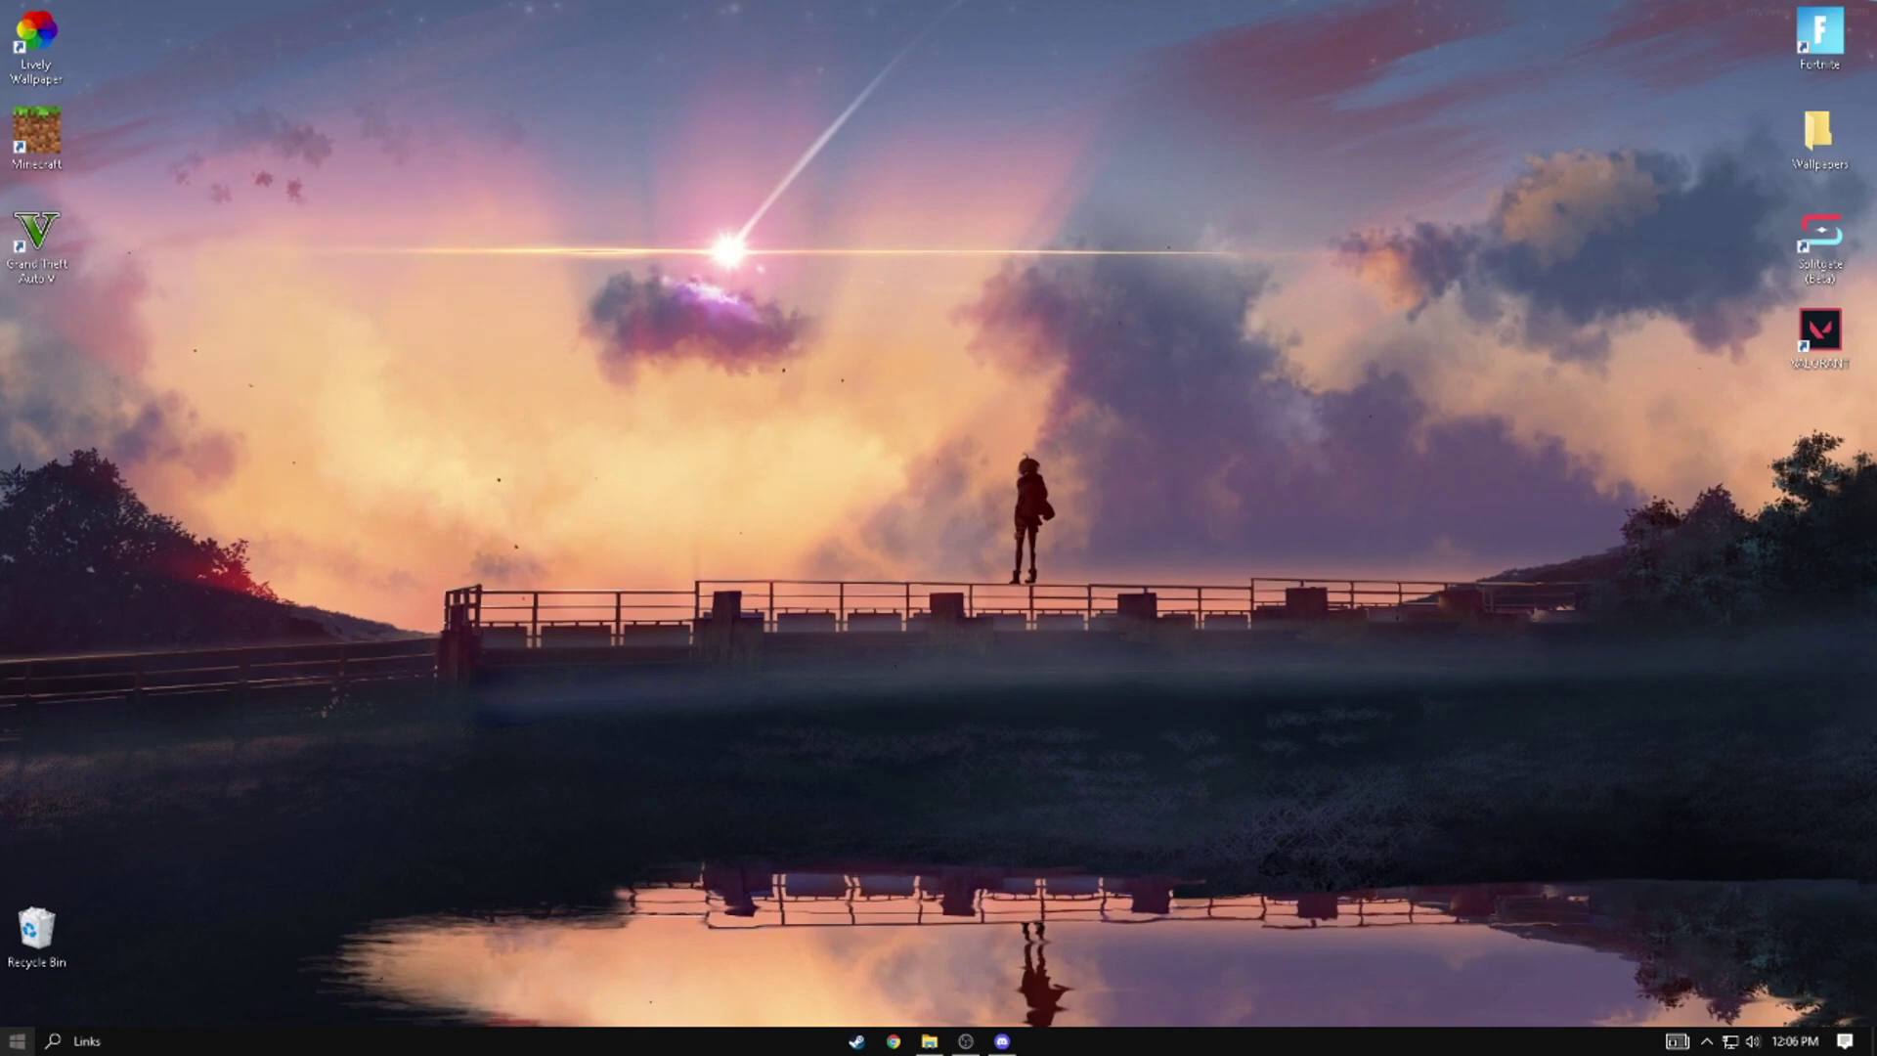
key("super")
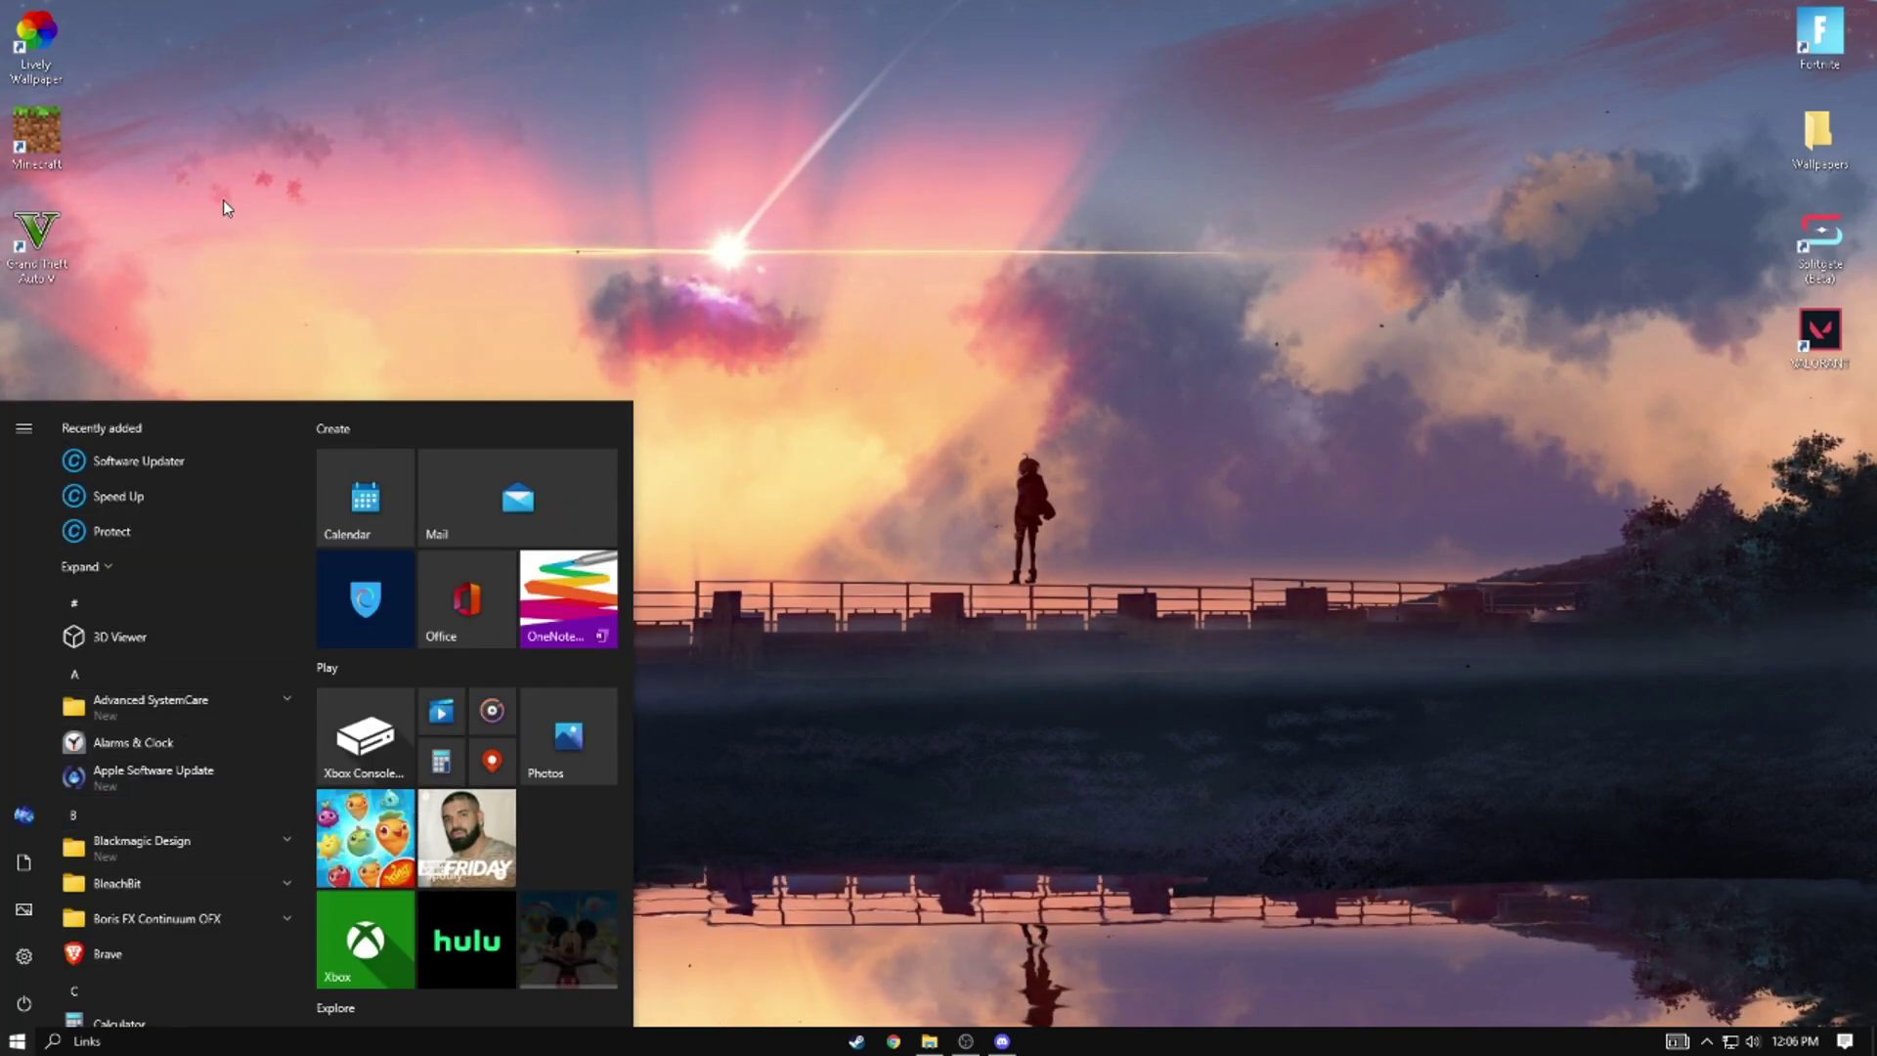
key("super")
key("super")
scroll(176, 763, "down", 10)
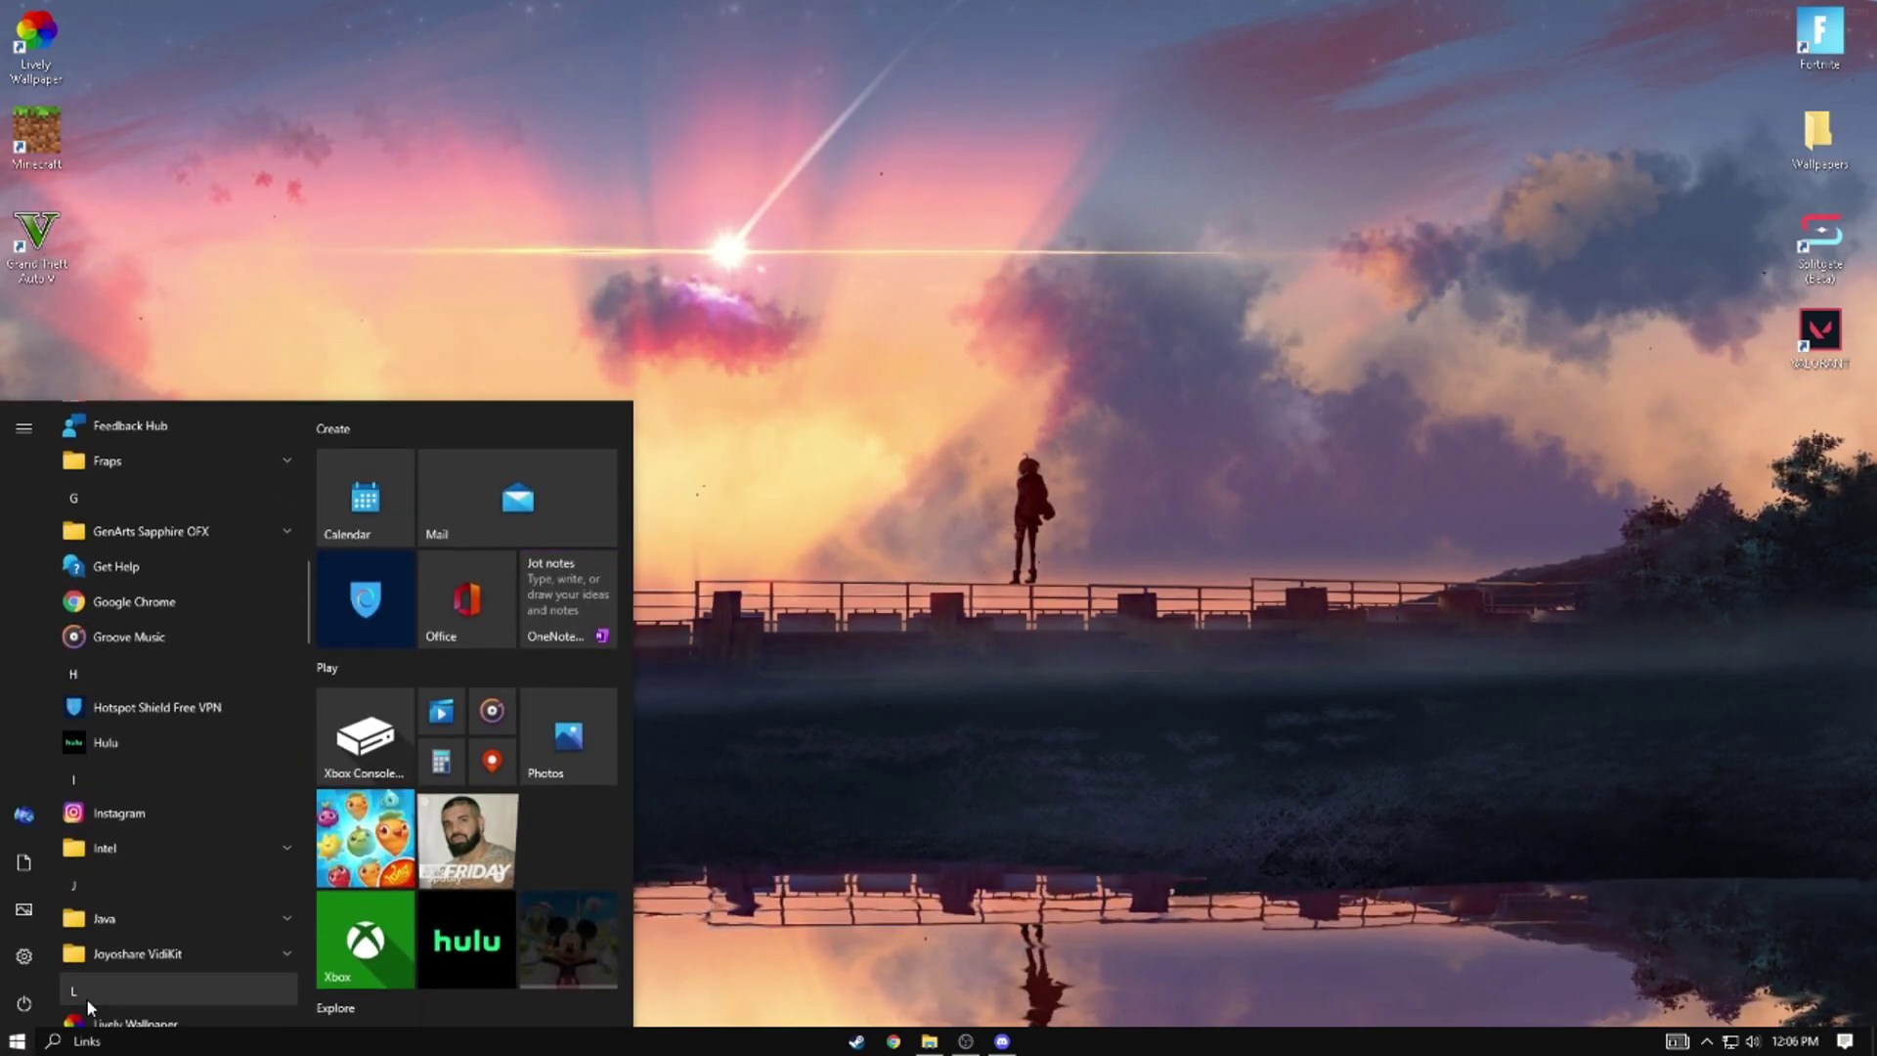
- Open GeForce Experience through Windows search, check its Drivers page for the latest Game Ready driver, and close it
left_click(54, 1041)
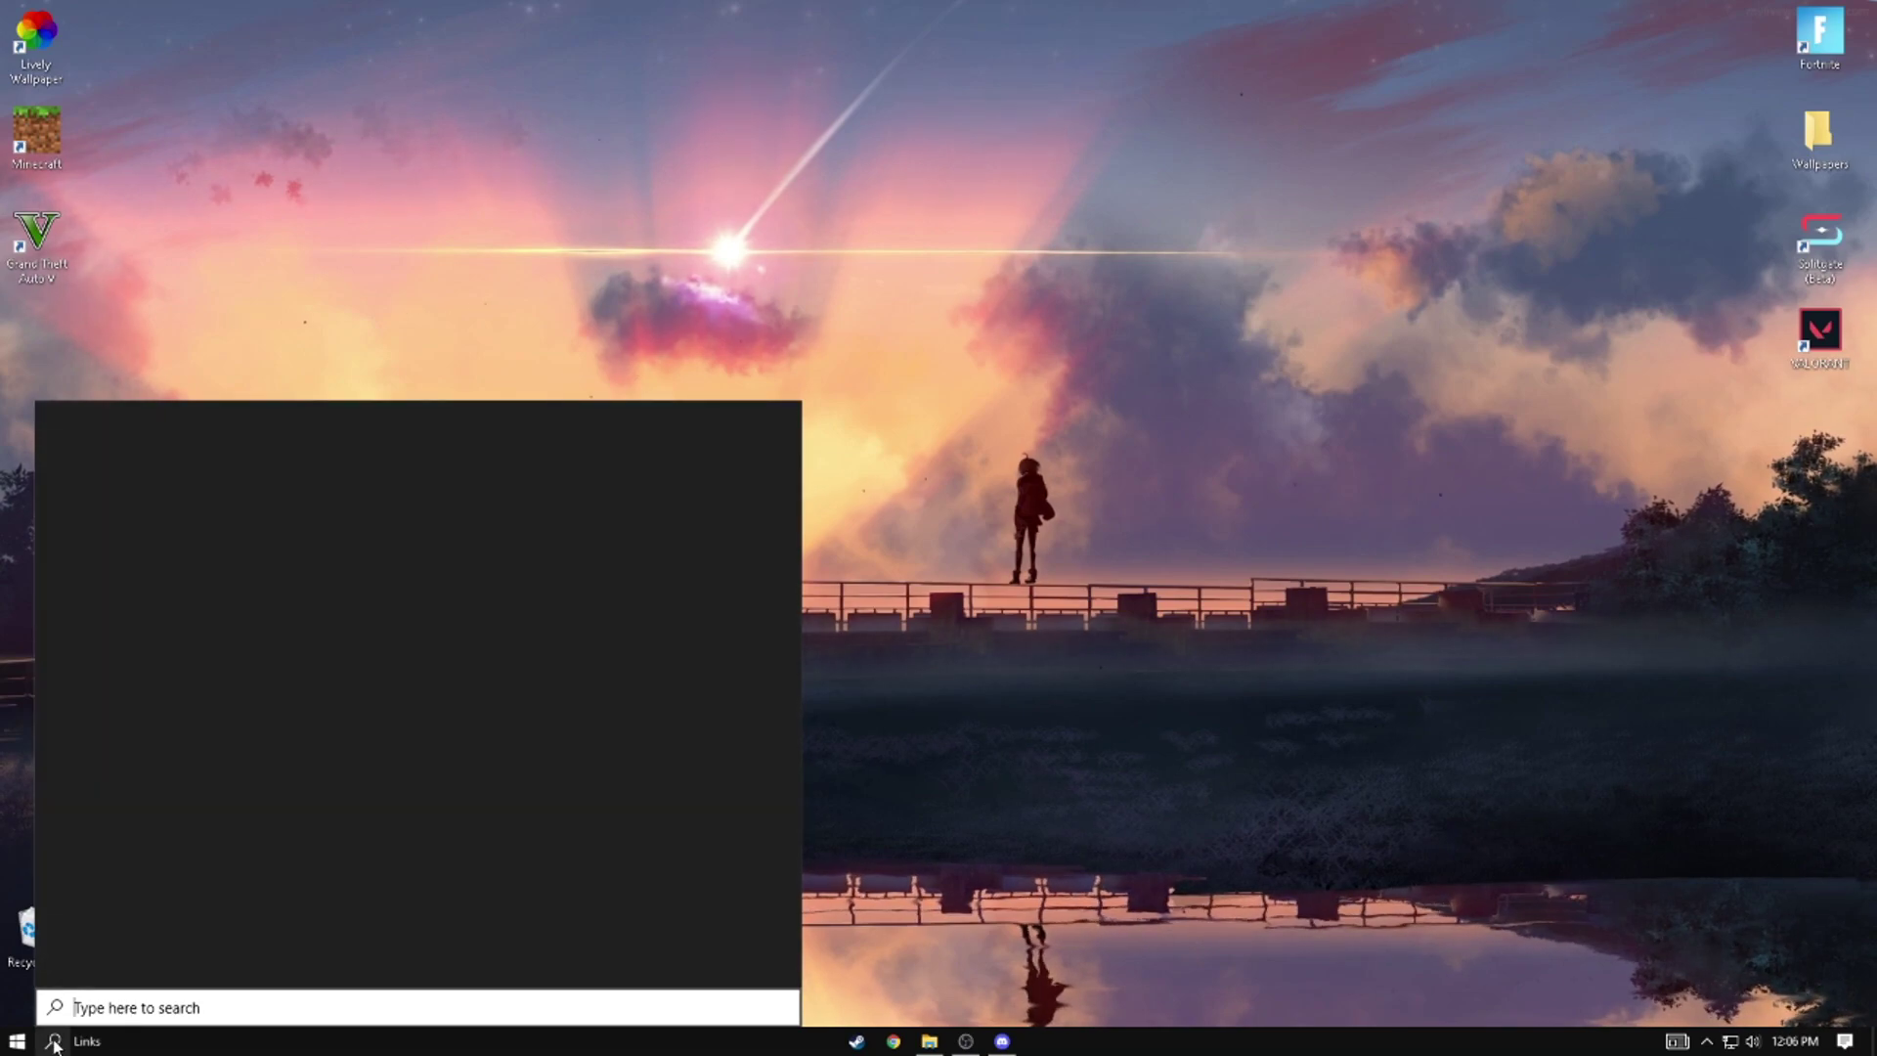
type("gefor")
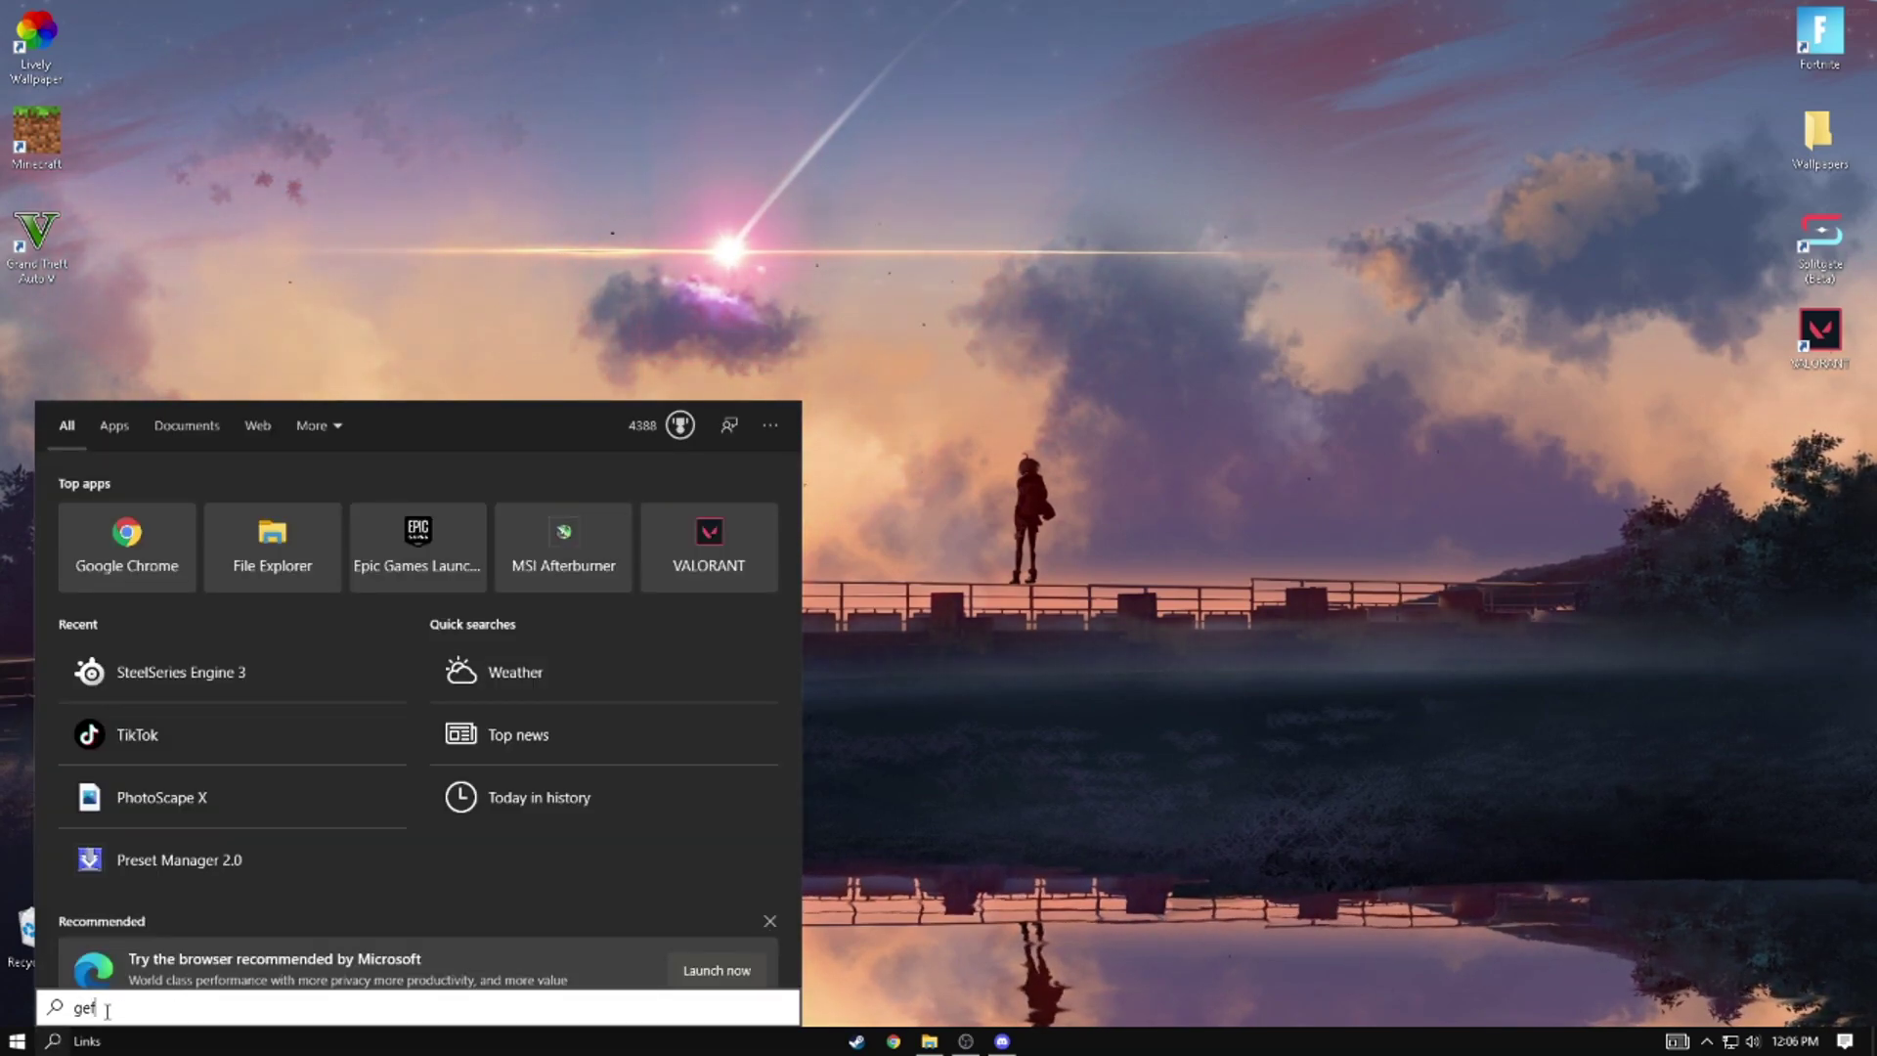
left_click(231, 533)
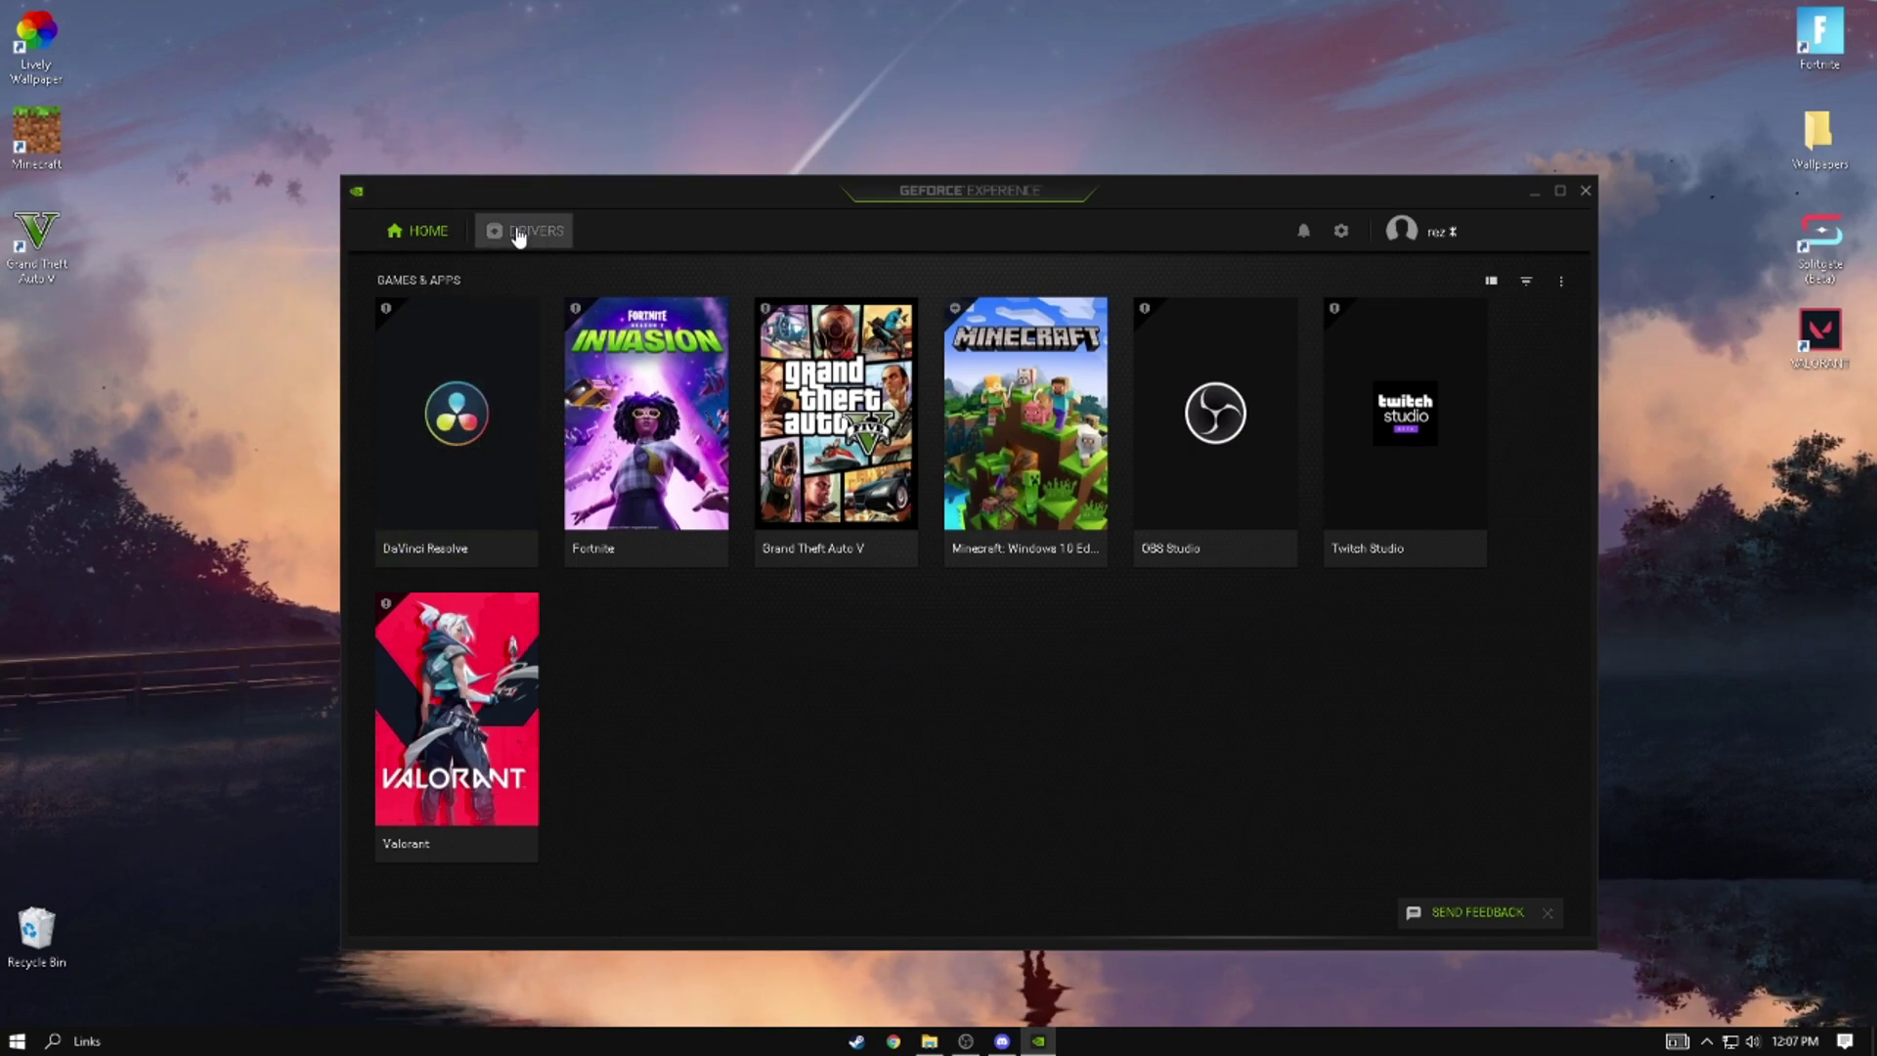
left_click(519, 235)
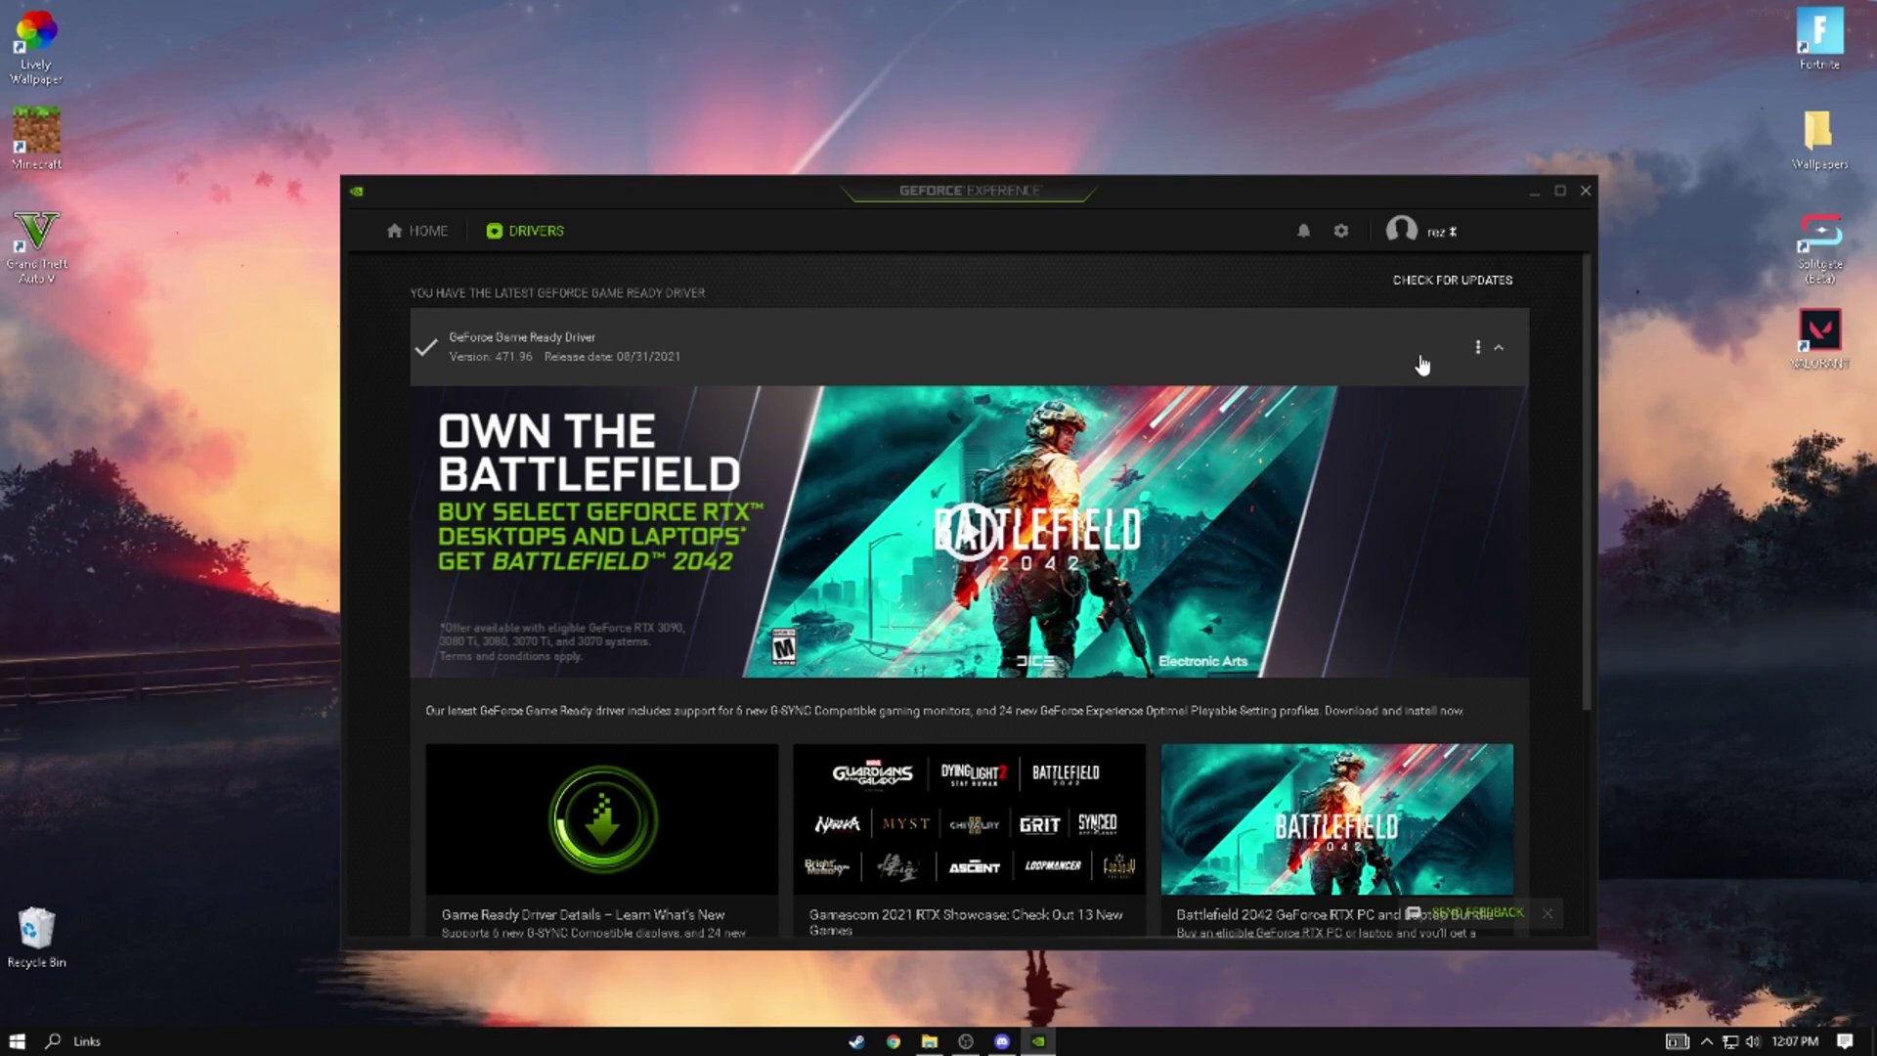
left_click(1585, 191)
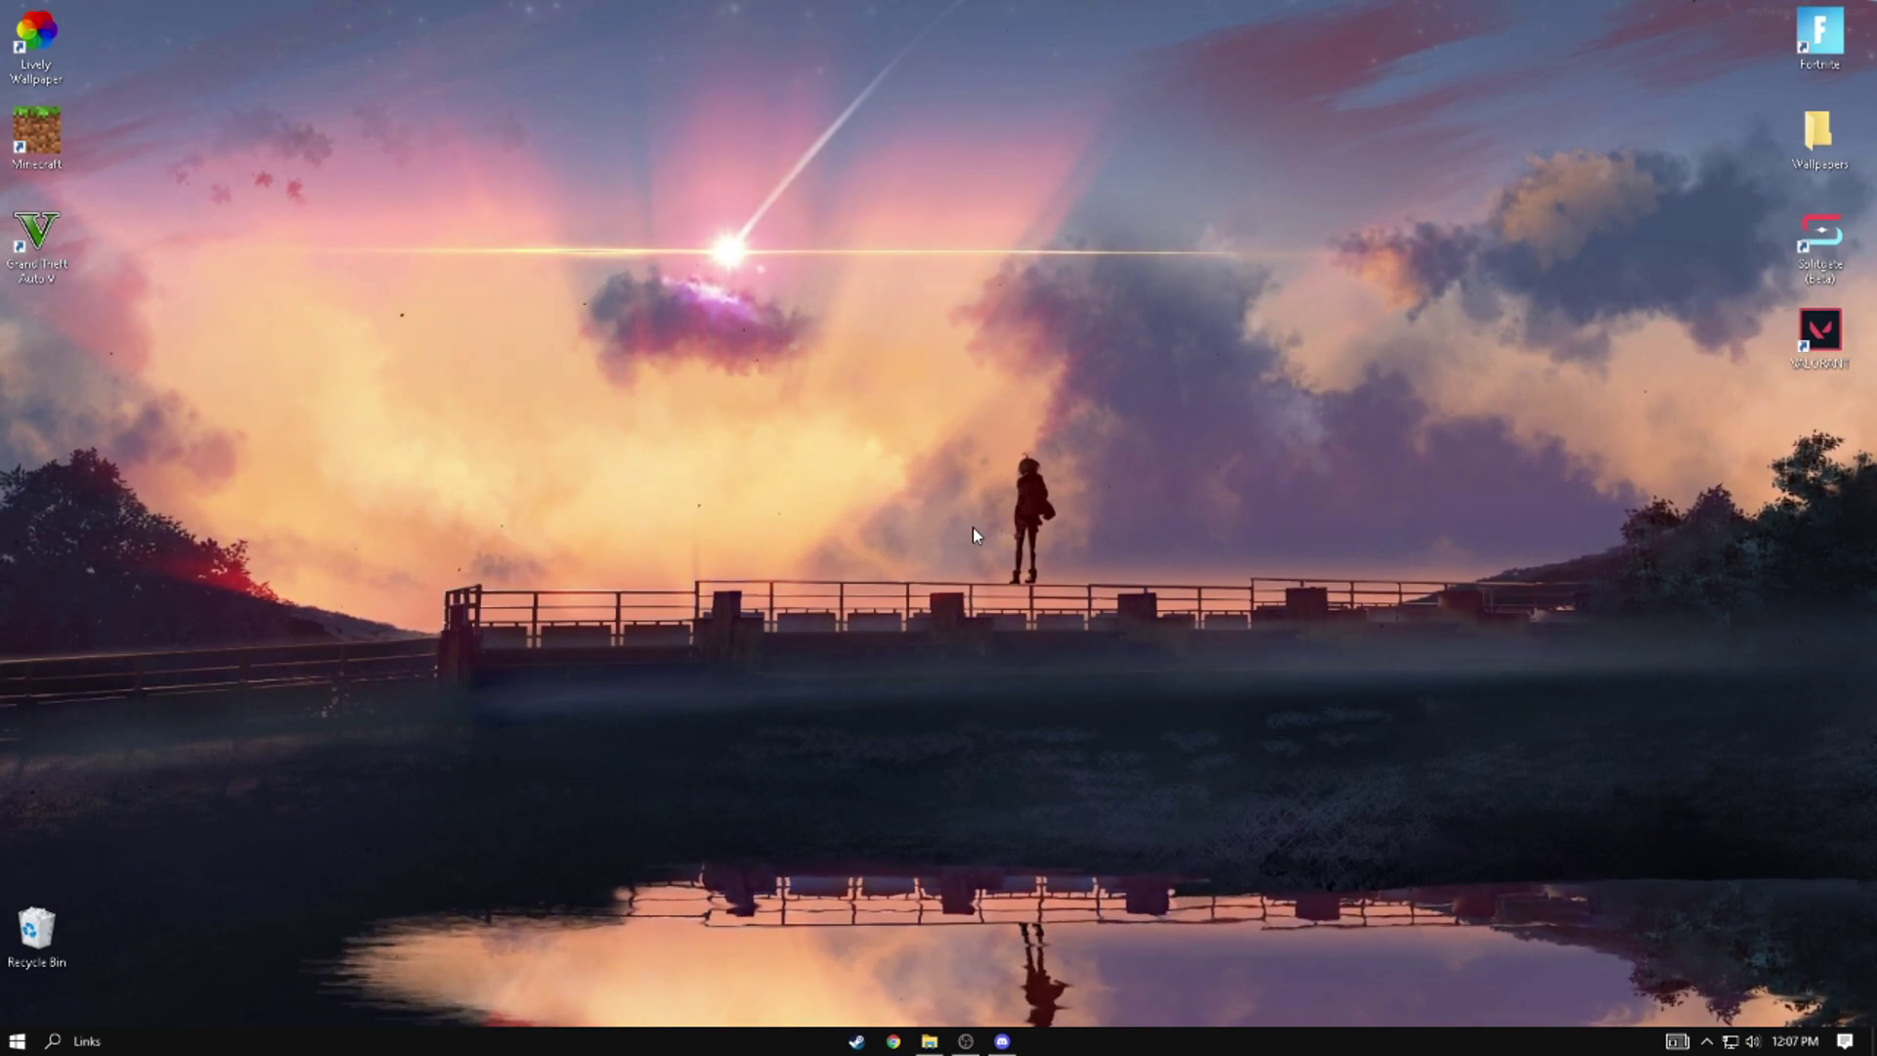
- Open Windows Settings, check the Windows Update status under Update & Security, and close Settings
left_click(17, 1041)
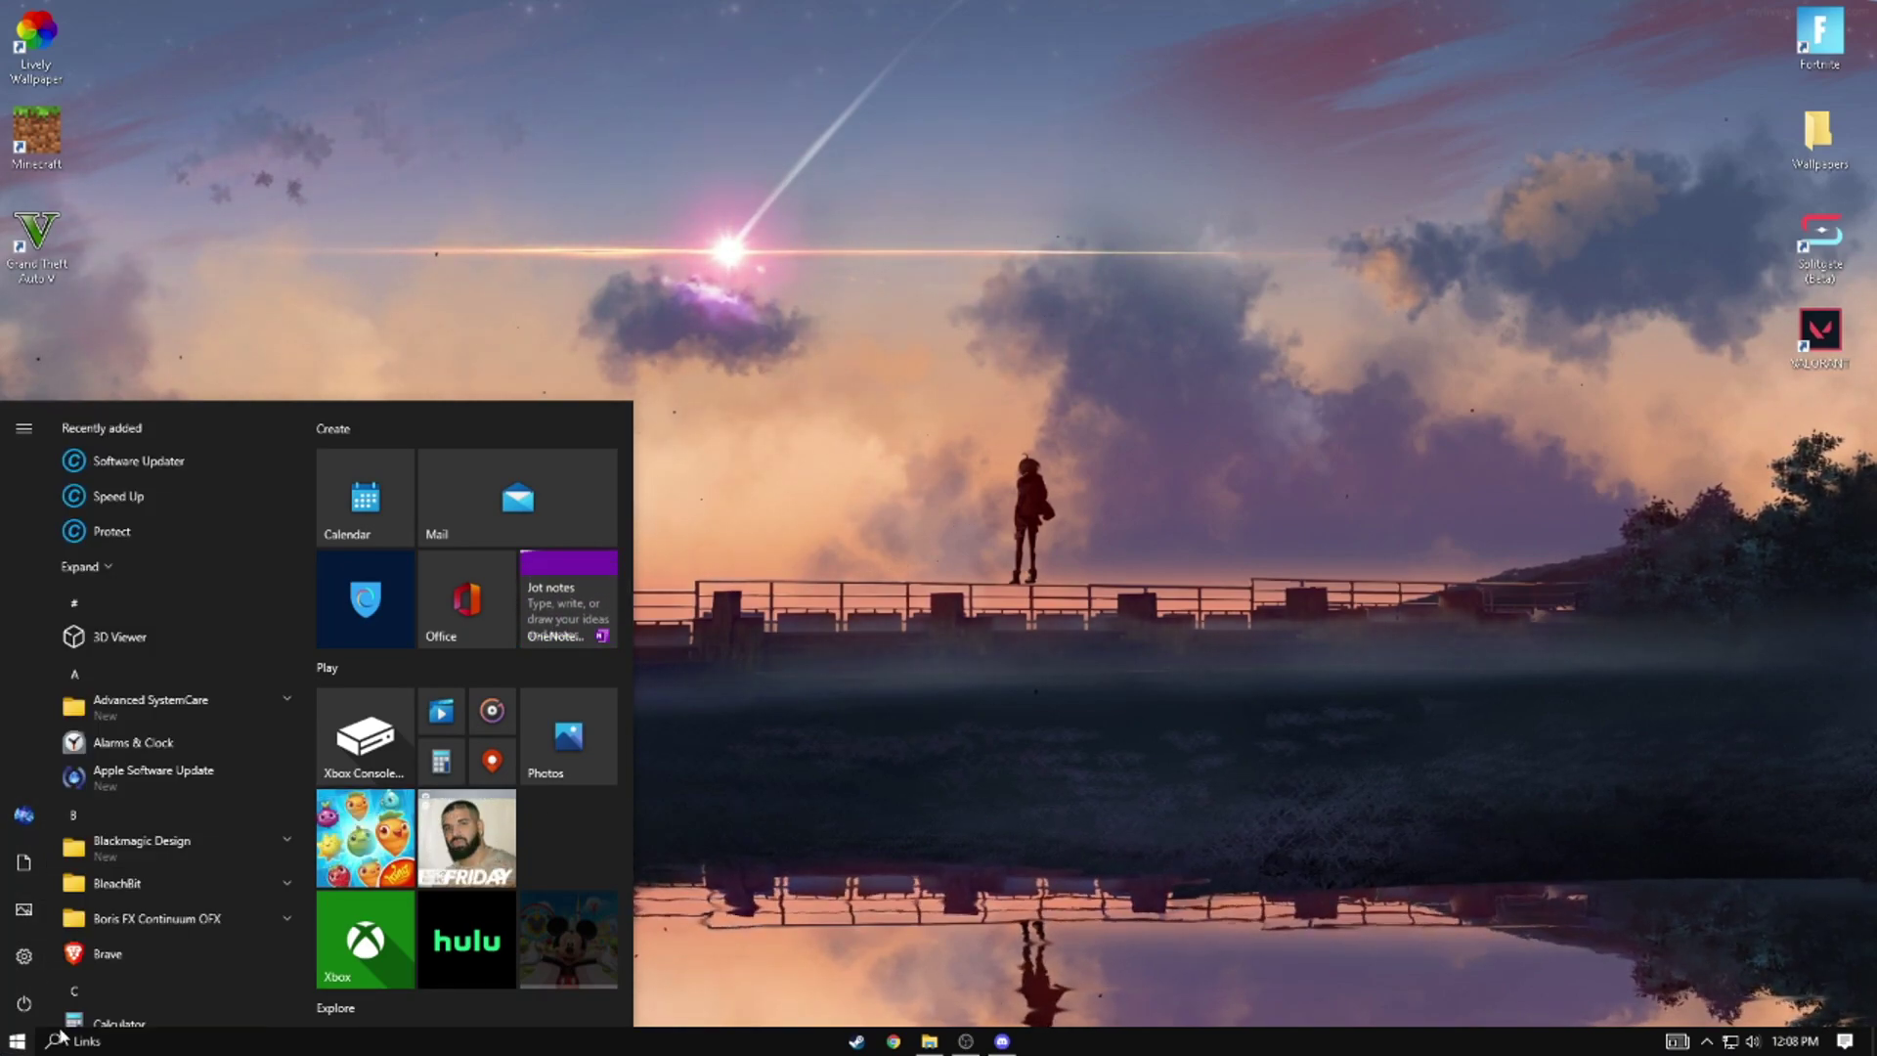
left_click(17, 959)
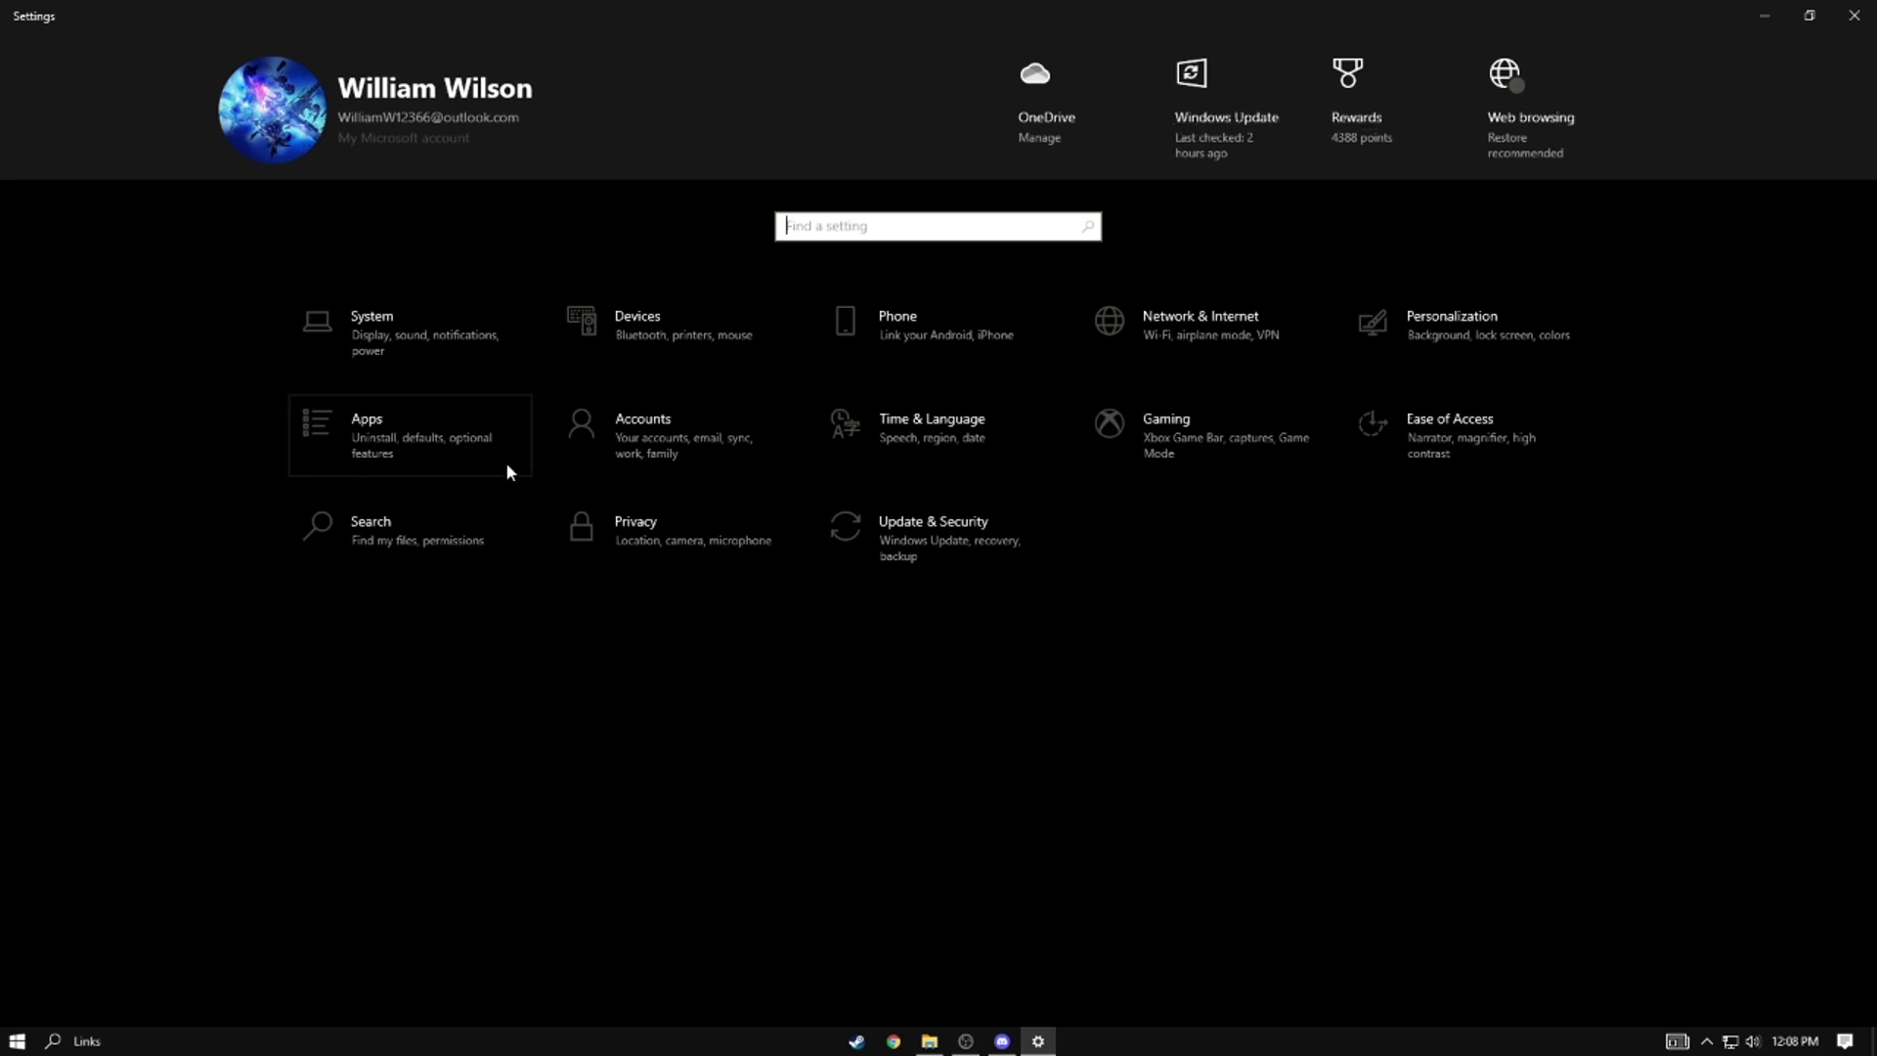
left_click(916, 528)
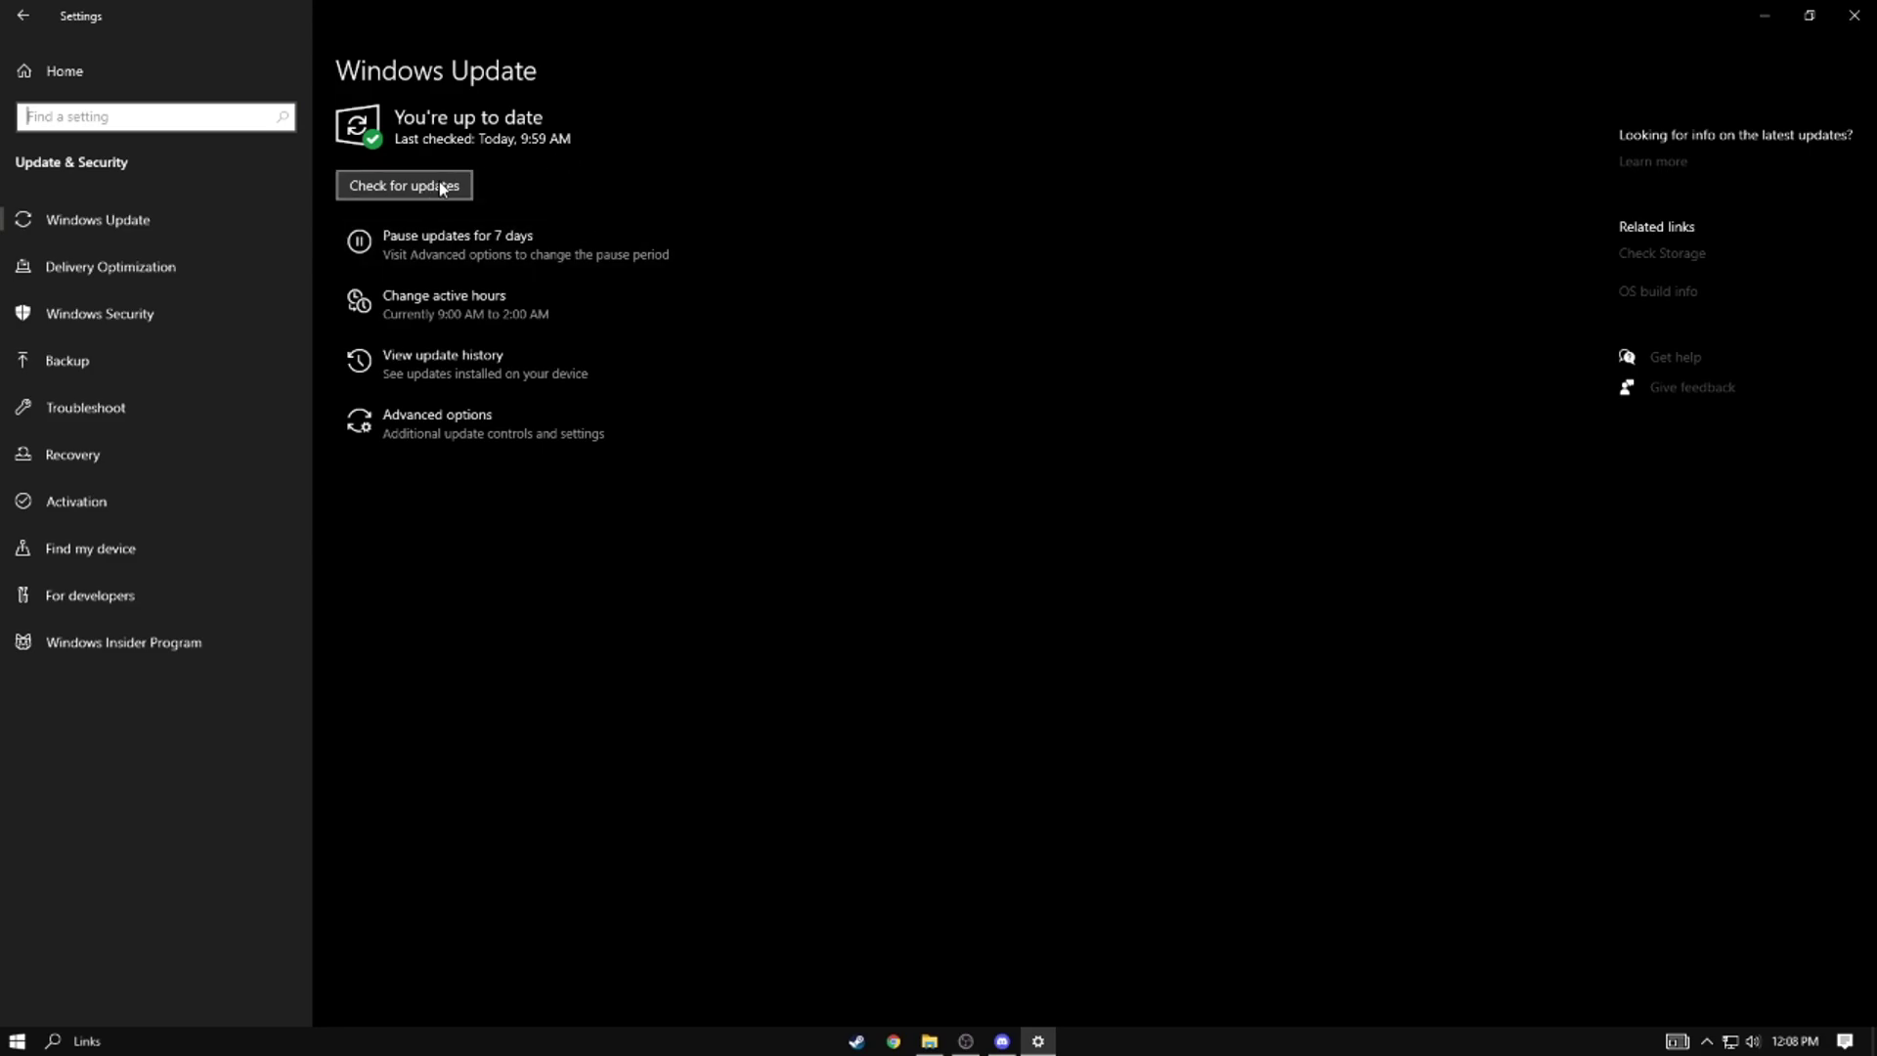
left_click(785, 144)
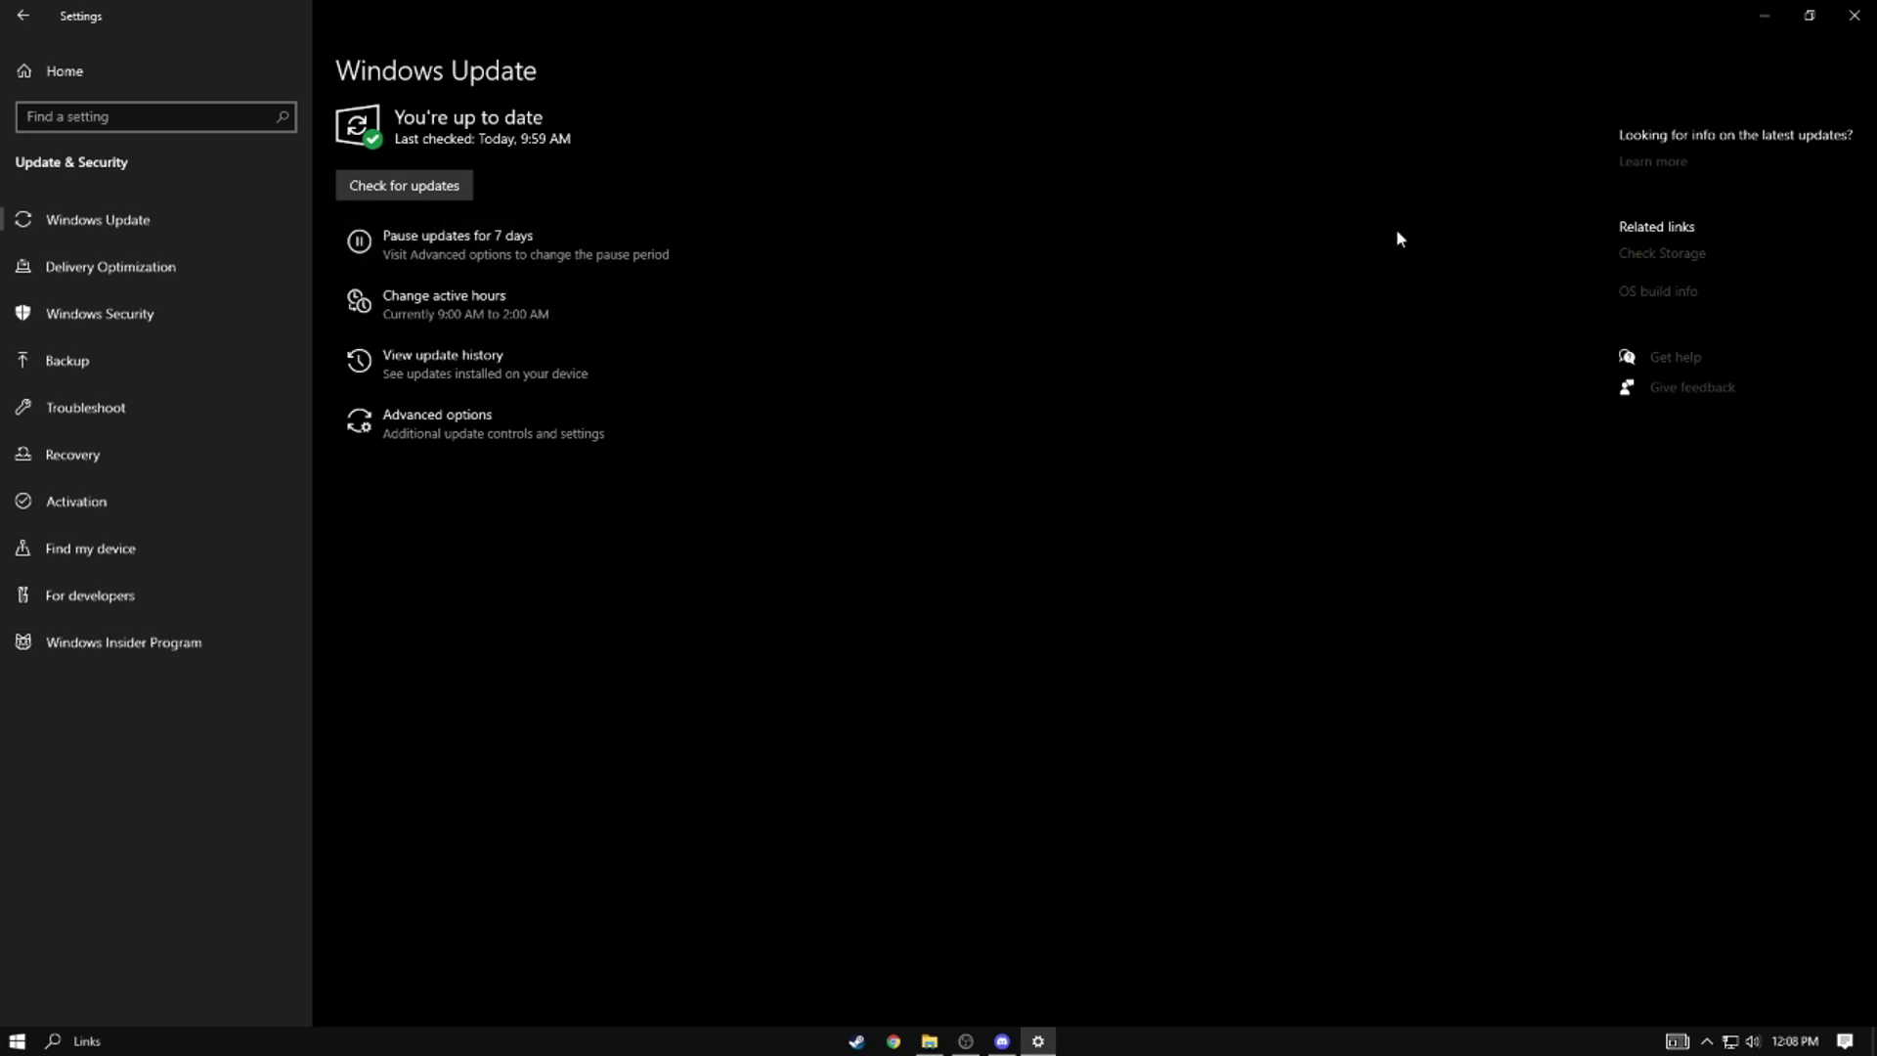
left_click(1854, 16)
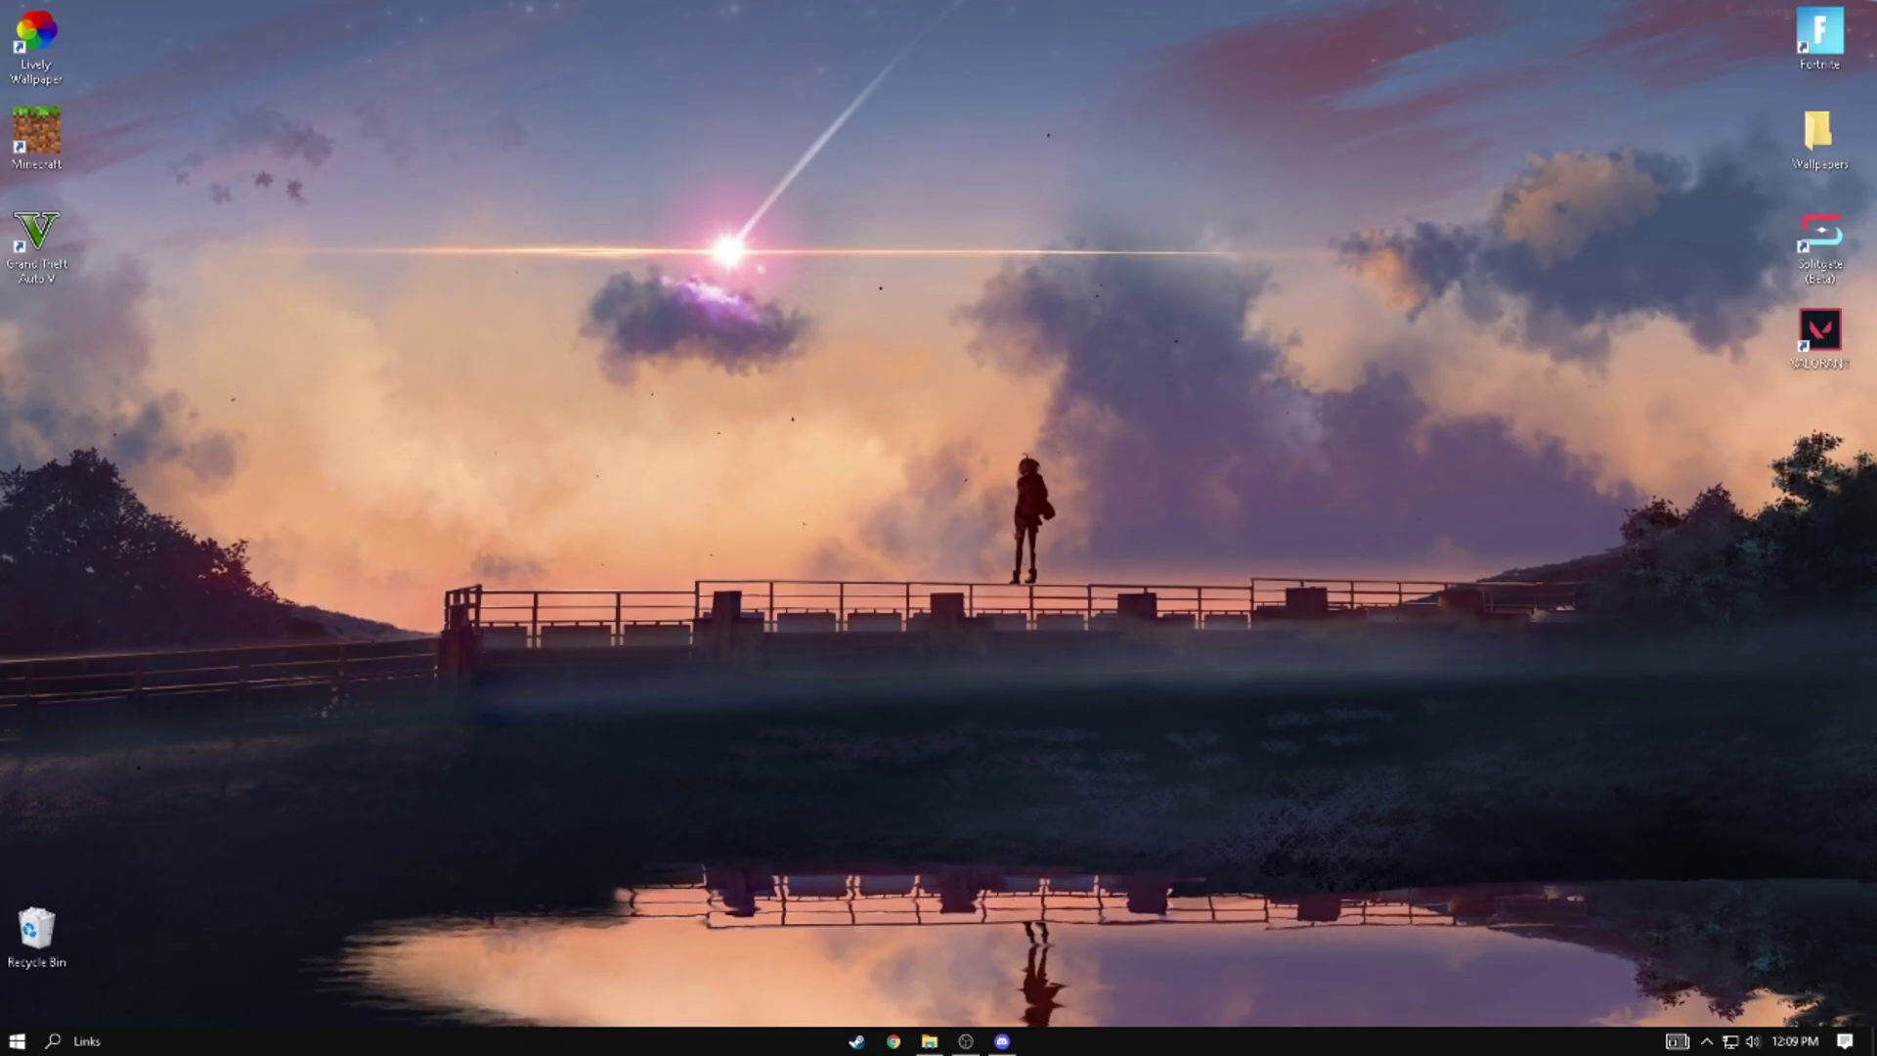